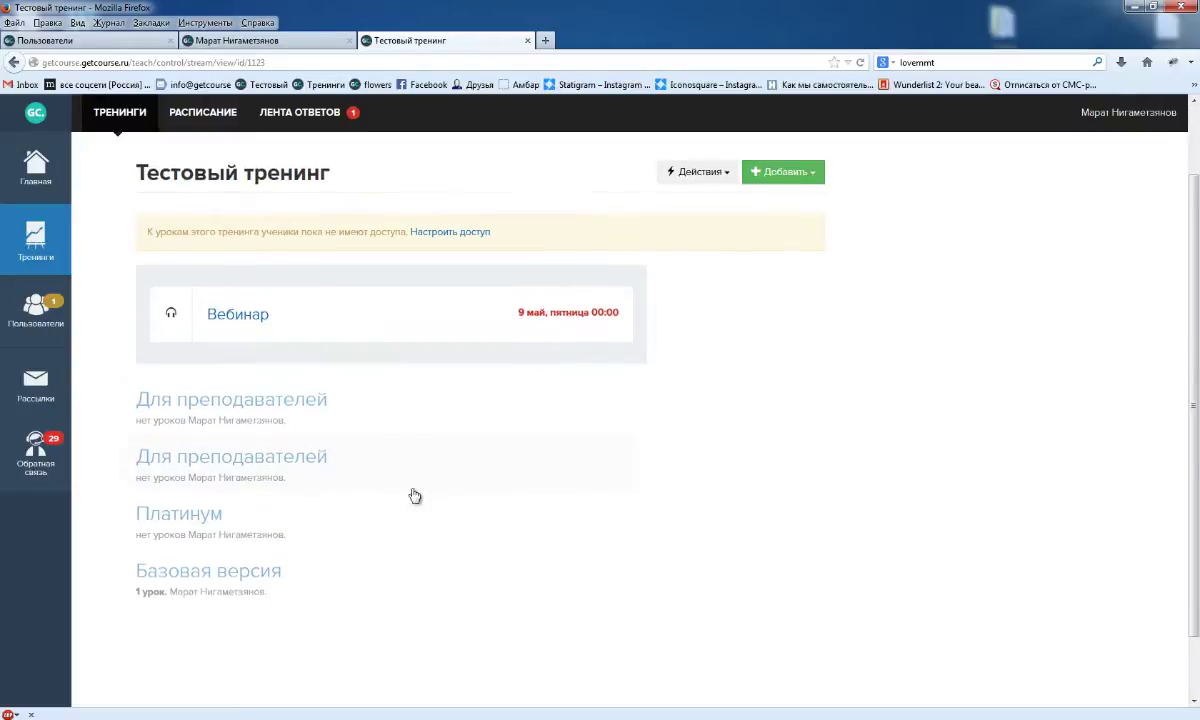
Step: Add a text lesson (Текстовый урок) named "Новый урок" to the training "Тестовый тренинг" and save it
scroll(236, 415, up, 2)
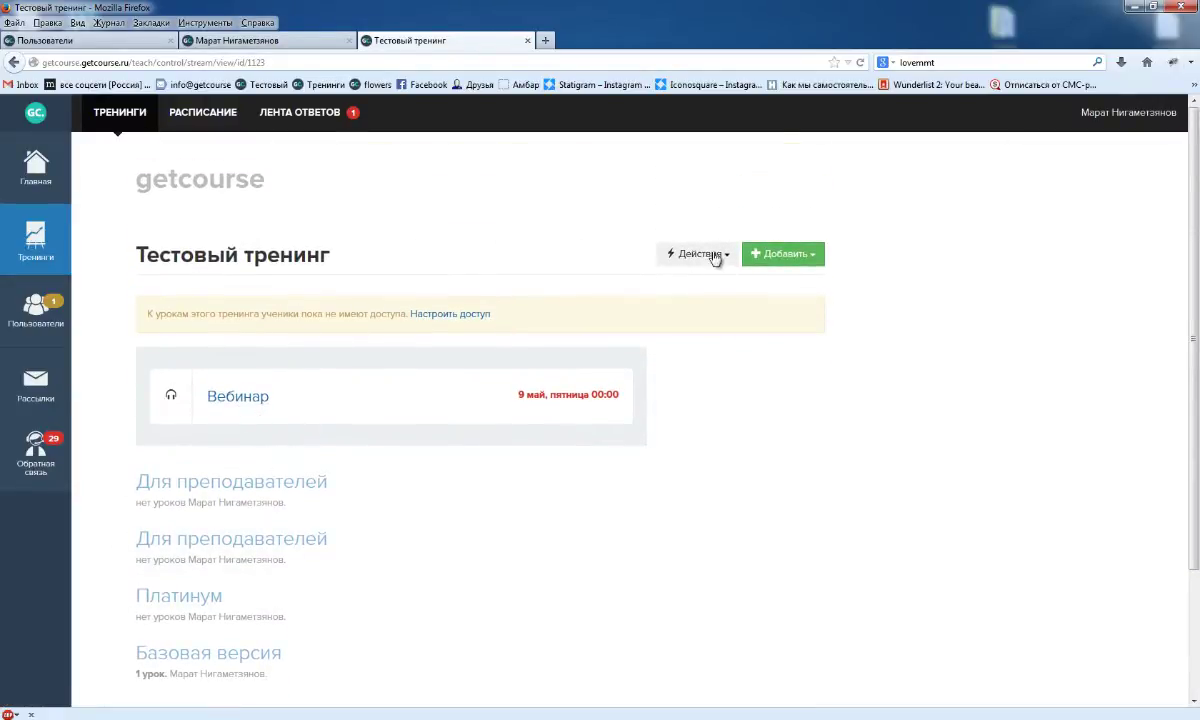
click(672, 256)
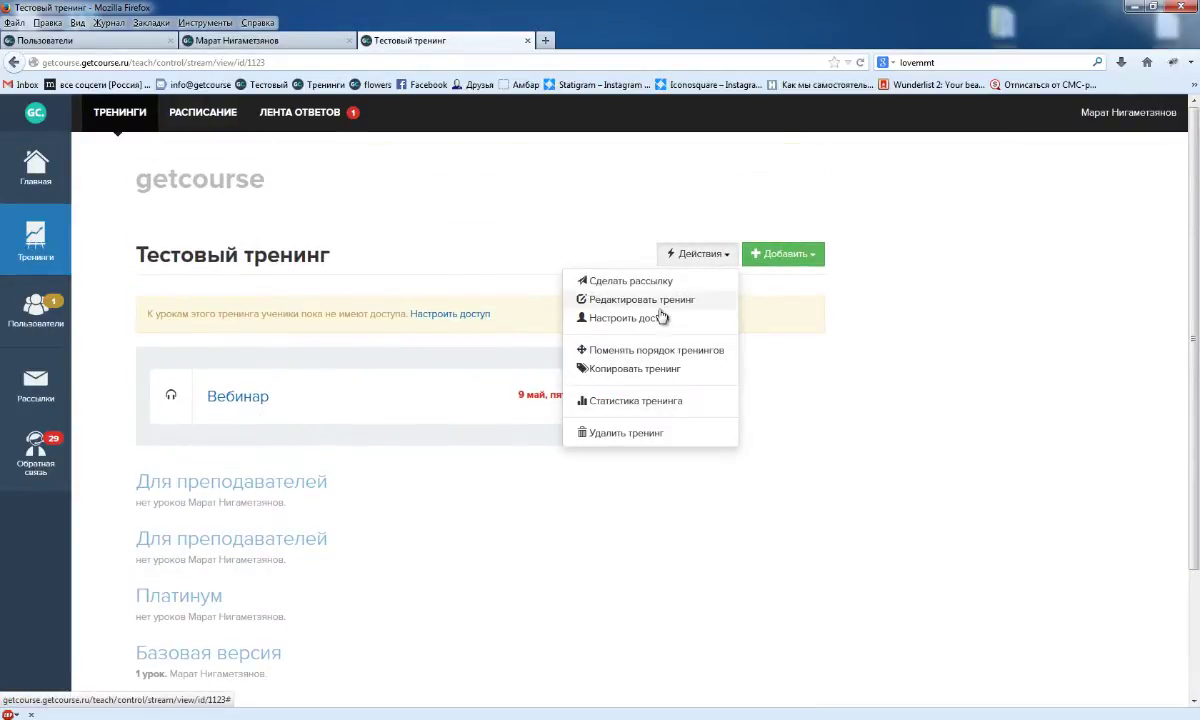
click(775, 255)
click(762, 299)
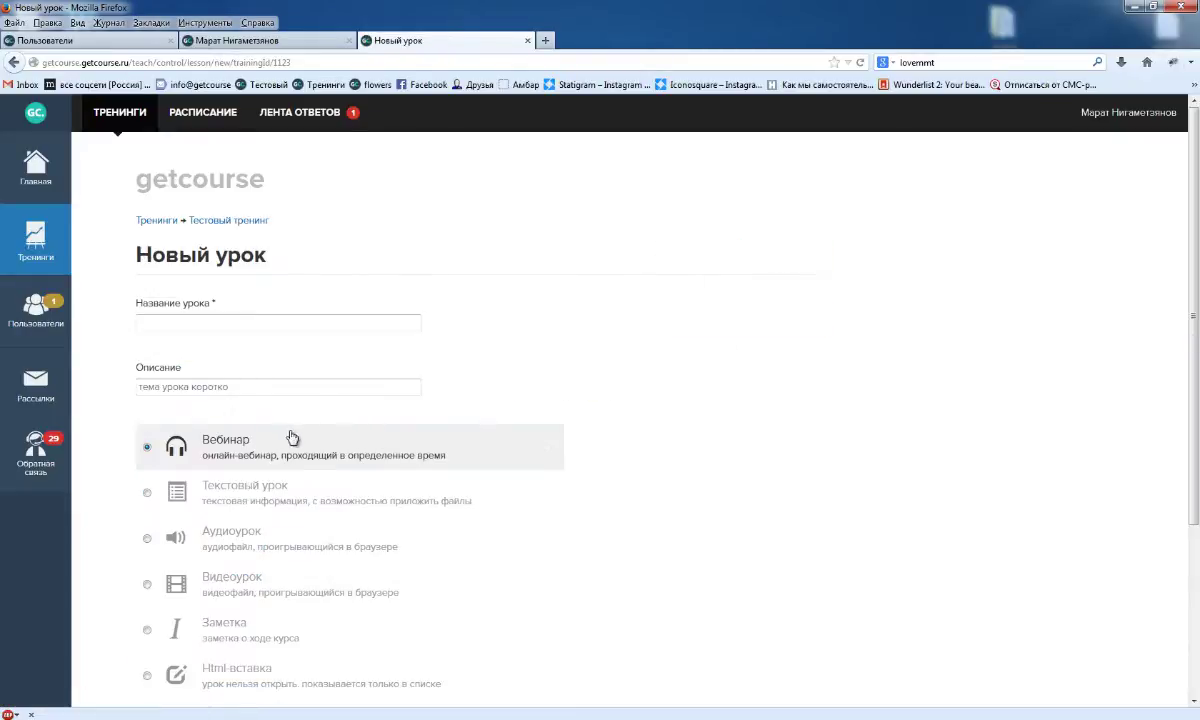
click(181, 318)
text(Новы)
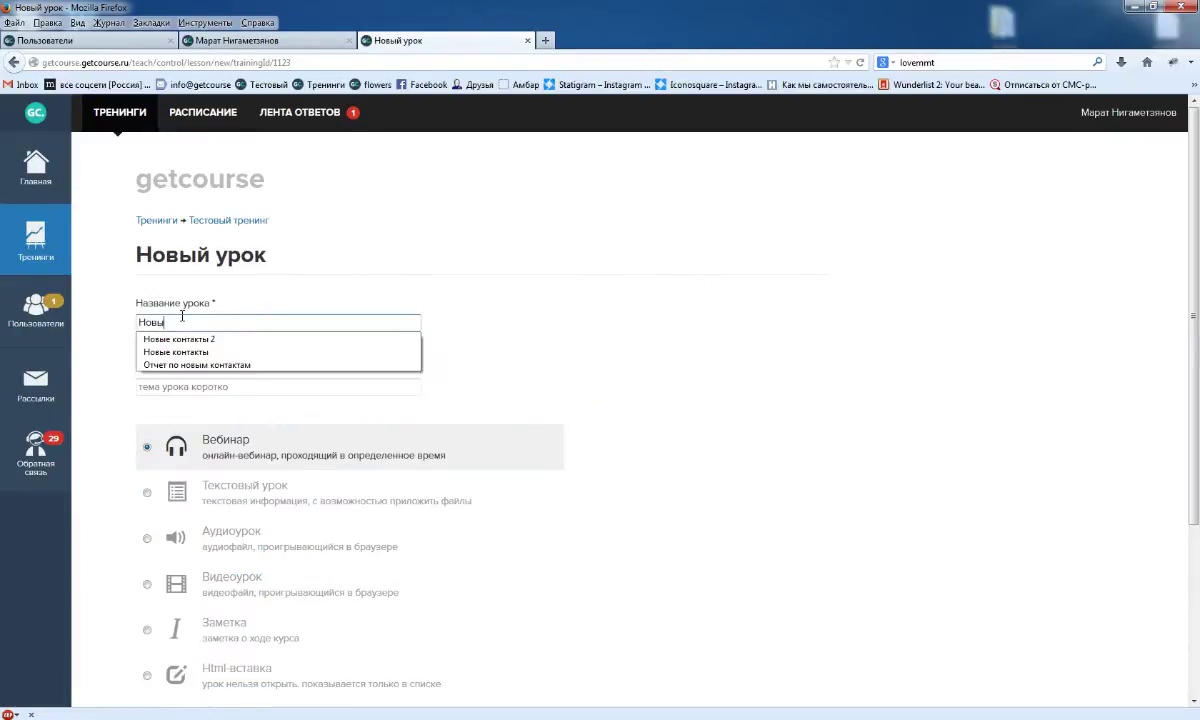
text(й урок)
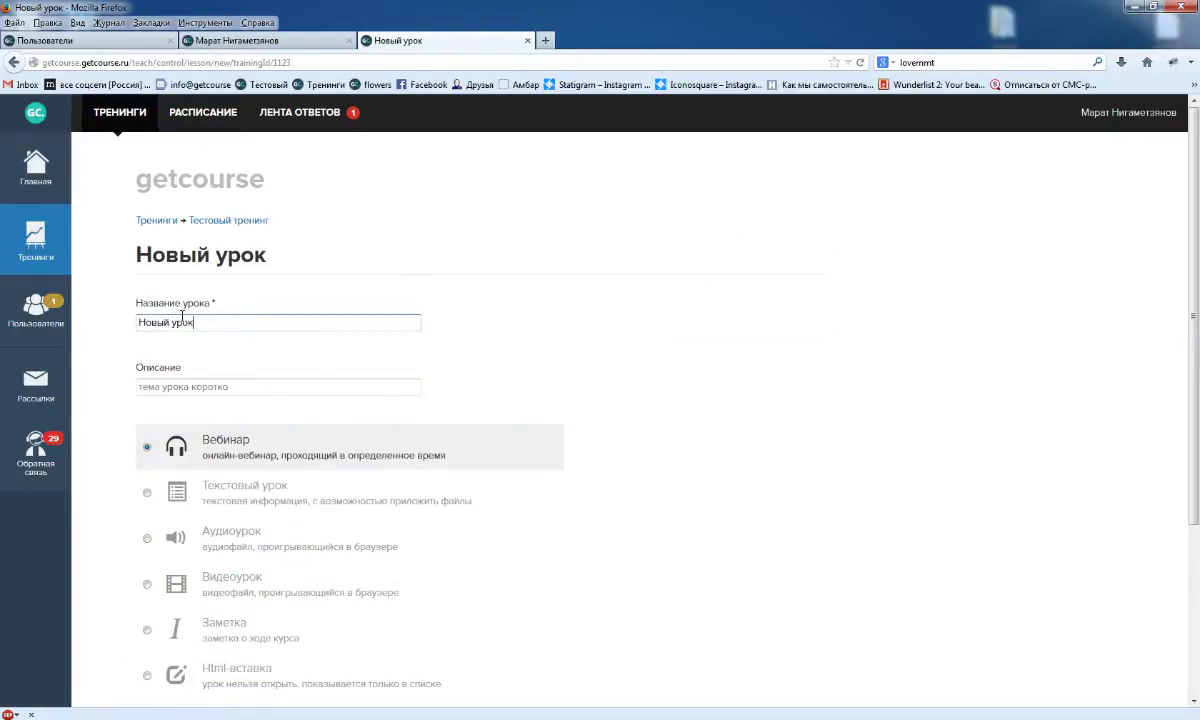
click(147, 492)
scroll(150, 490, down, 4)
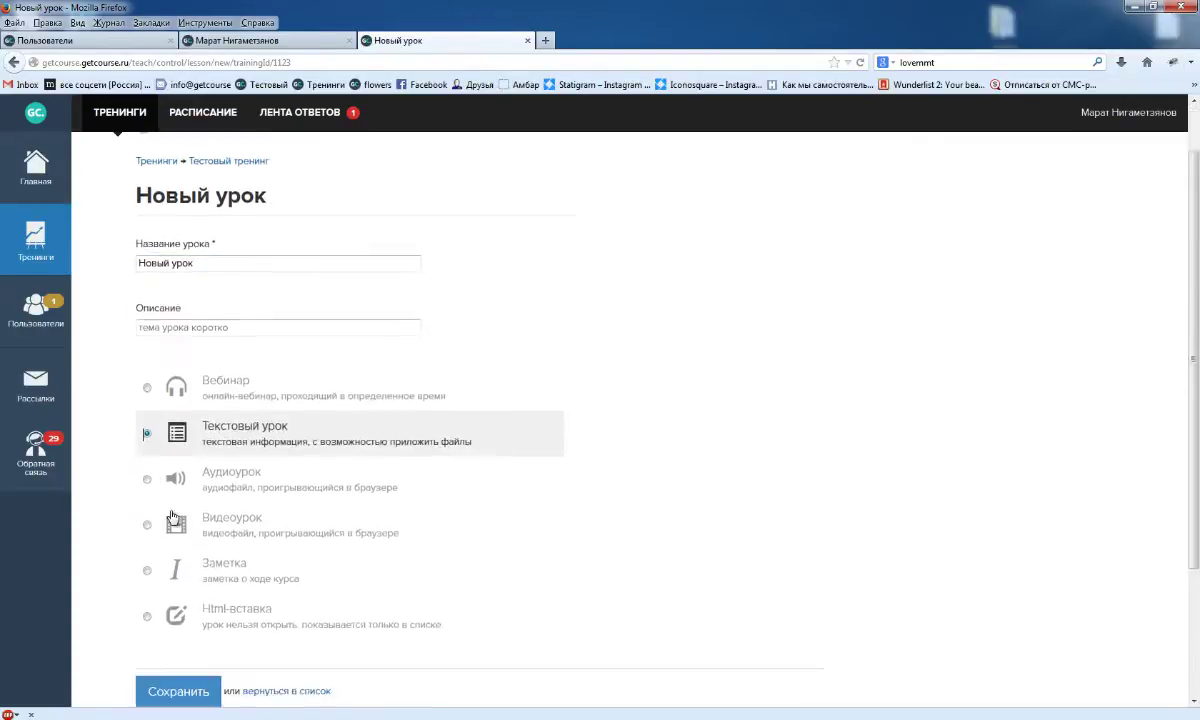
click(187, 522)
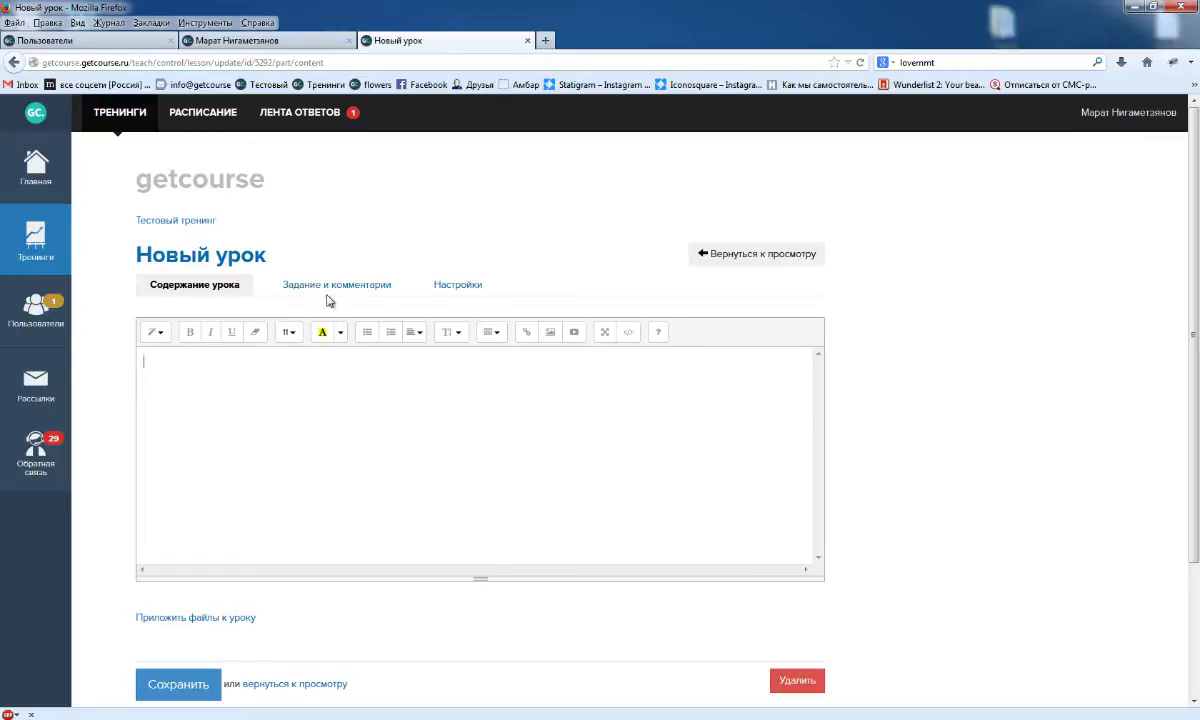
Step: Turn on the assignment for the new lesson and look through its default answer-visibility options
click(345, 288)
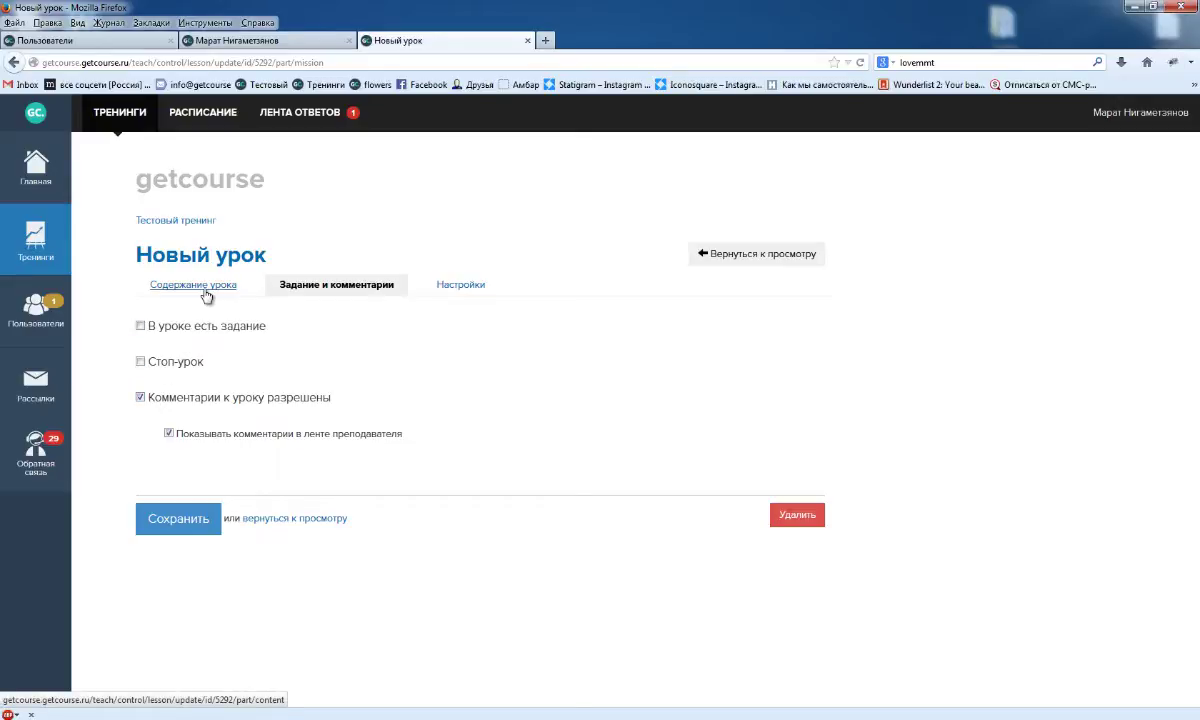
click(140, 327)
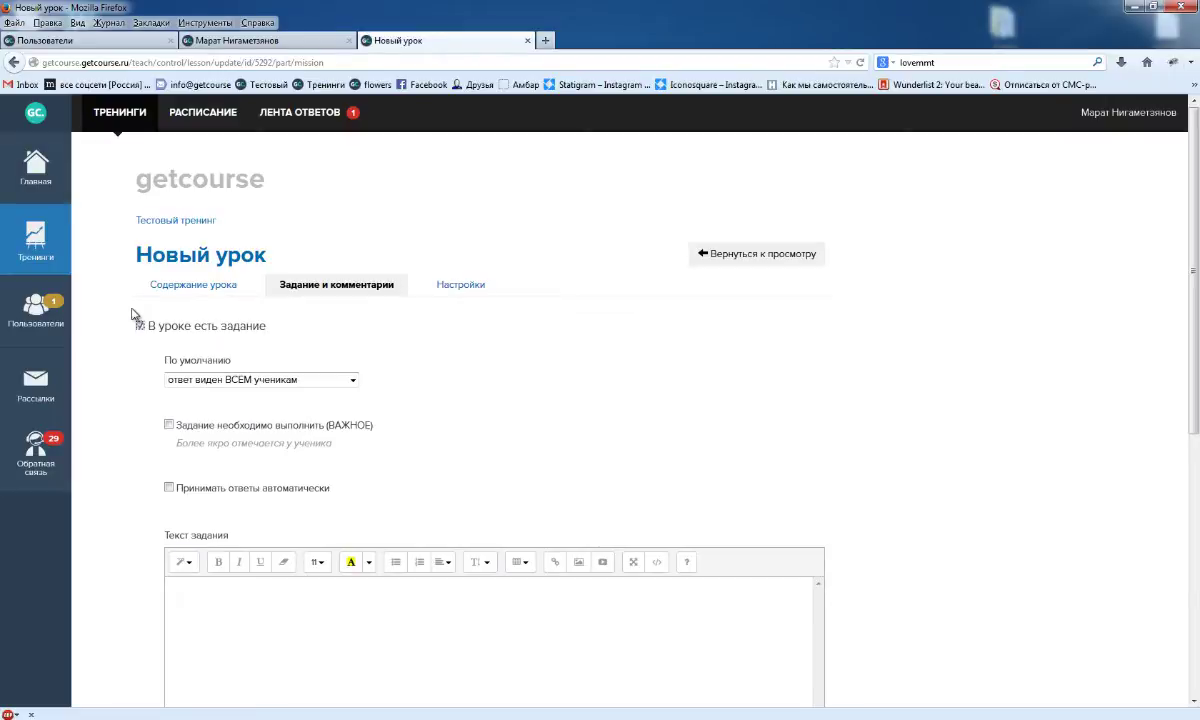
click(252, 380)
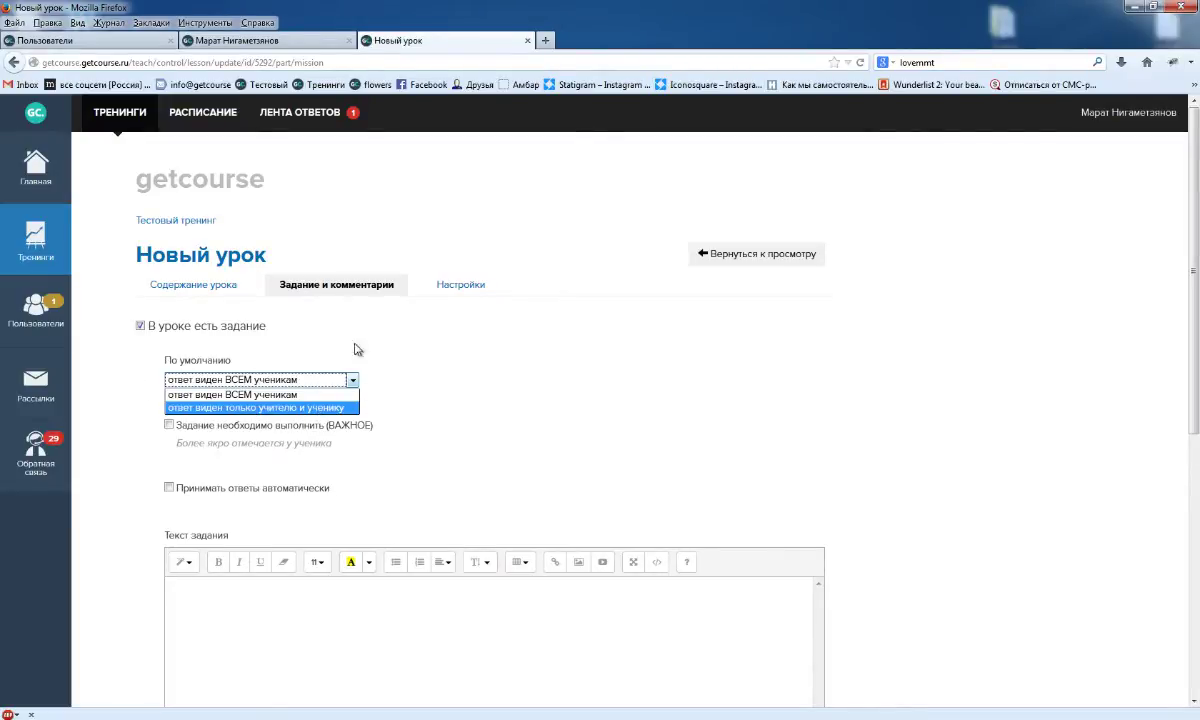
click(390, 411)
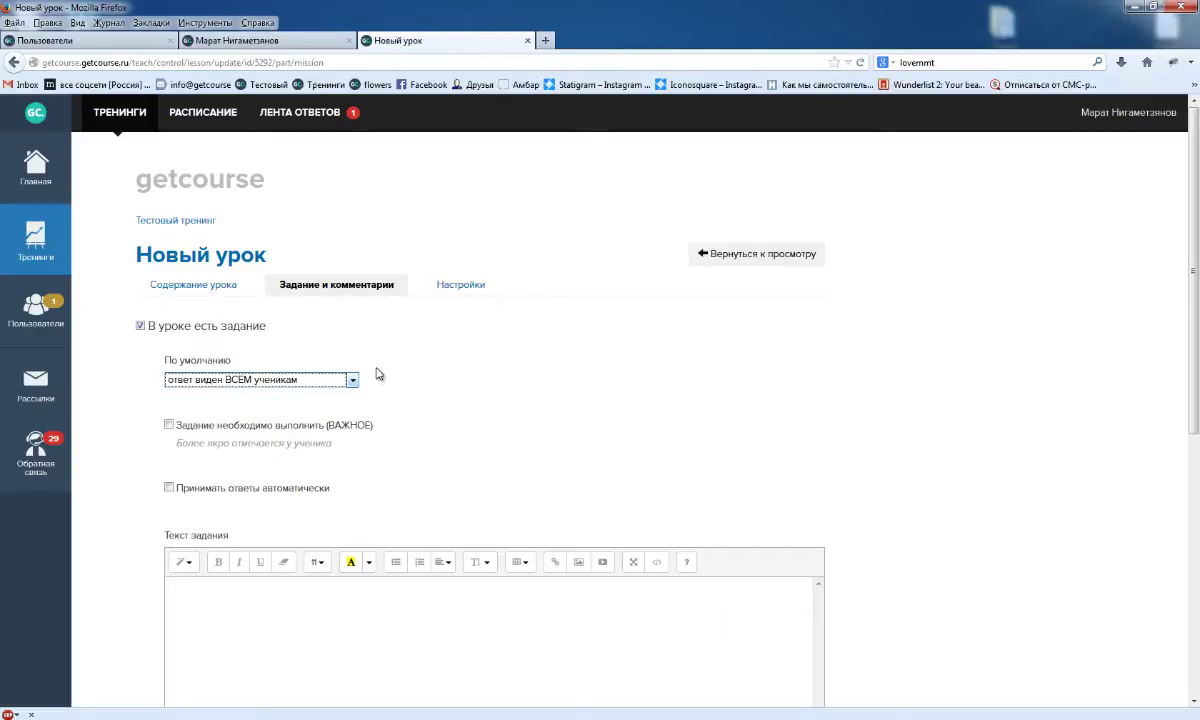
click(316, 382)
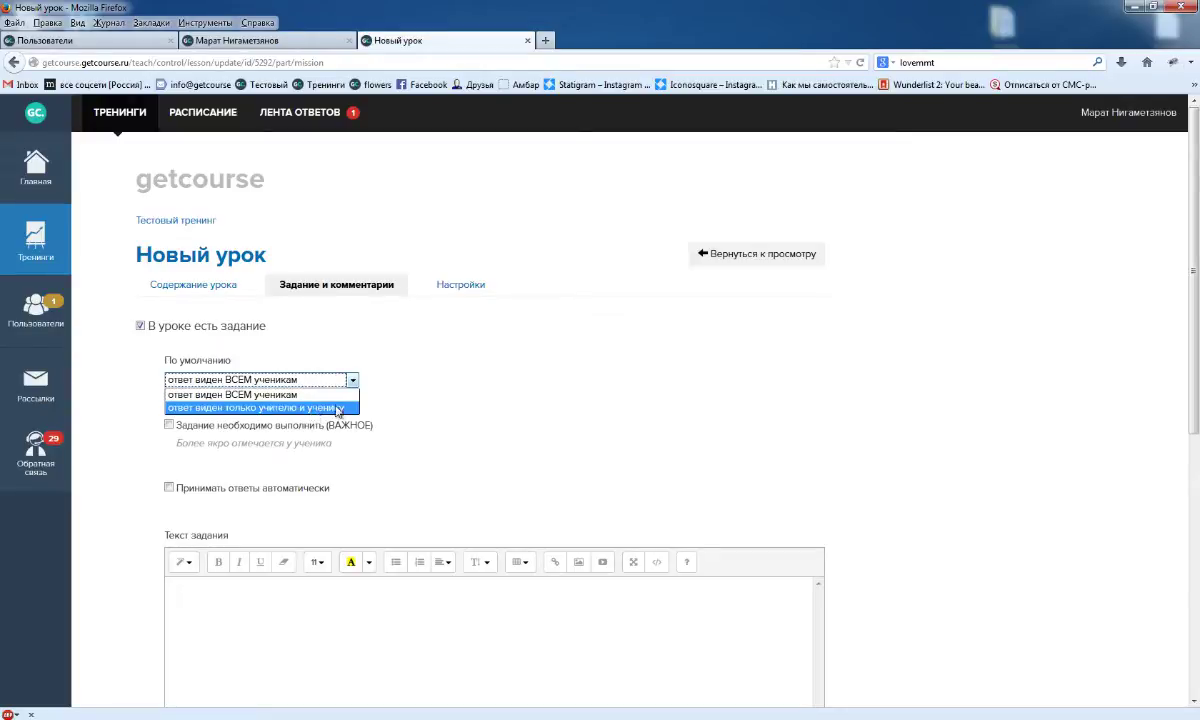
click(417, 400)
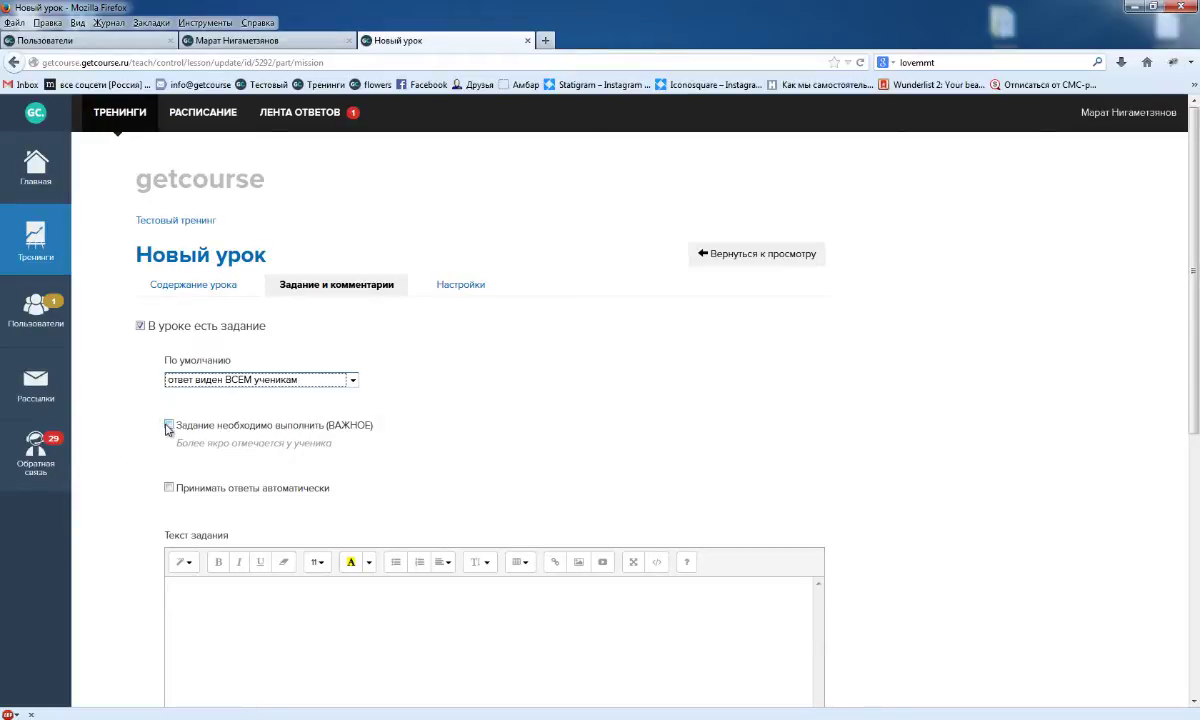
scroll(168, 428, down, 2)
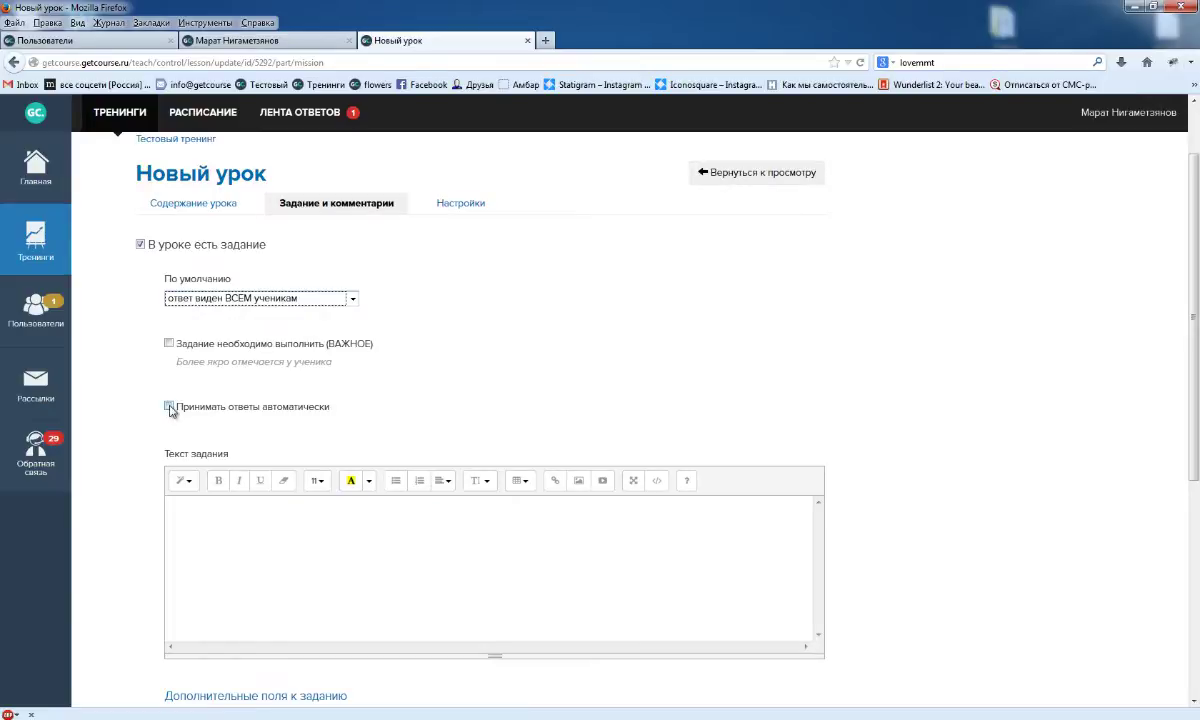
Step: Enter the flowerslovers account and open the lesson "Знакомство друг с другом" in the training "Как стать успешным флористом"
click(36, 114)
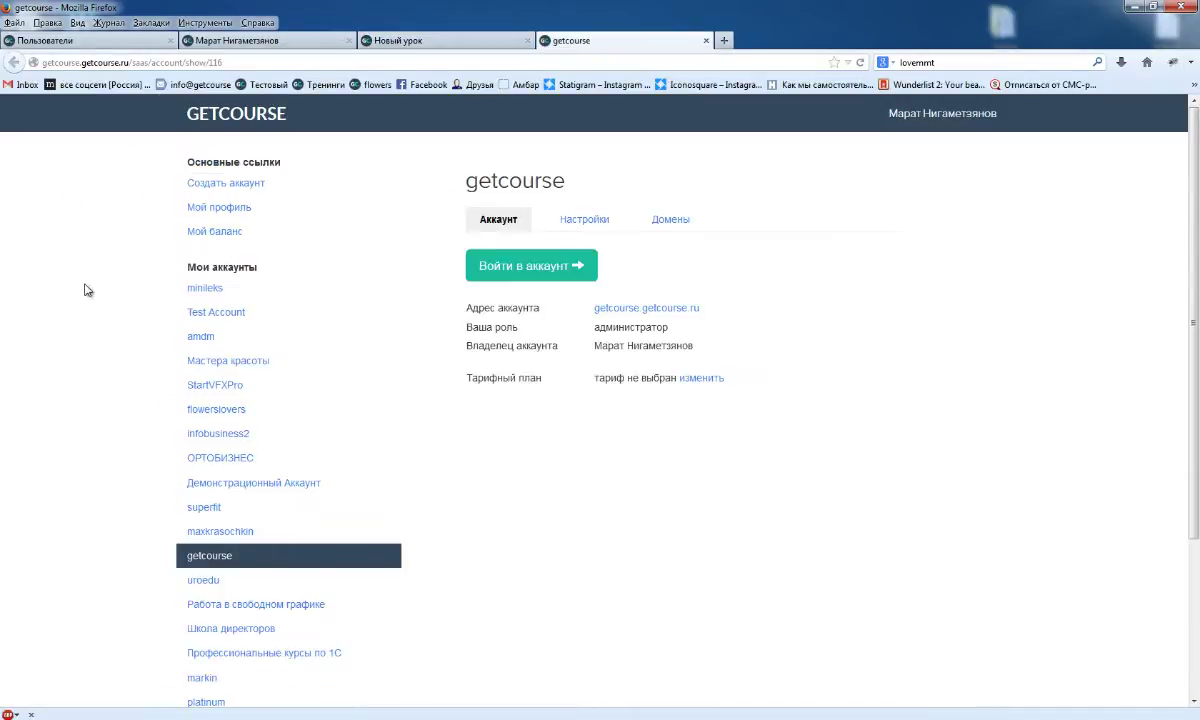
click(216, 409)
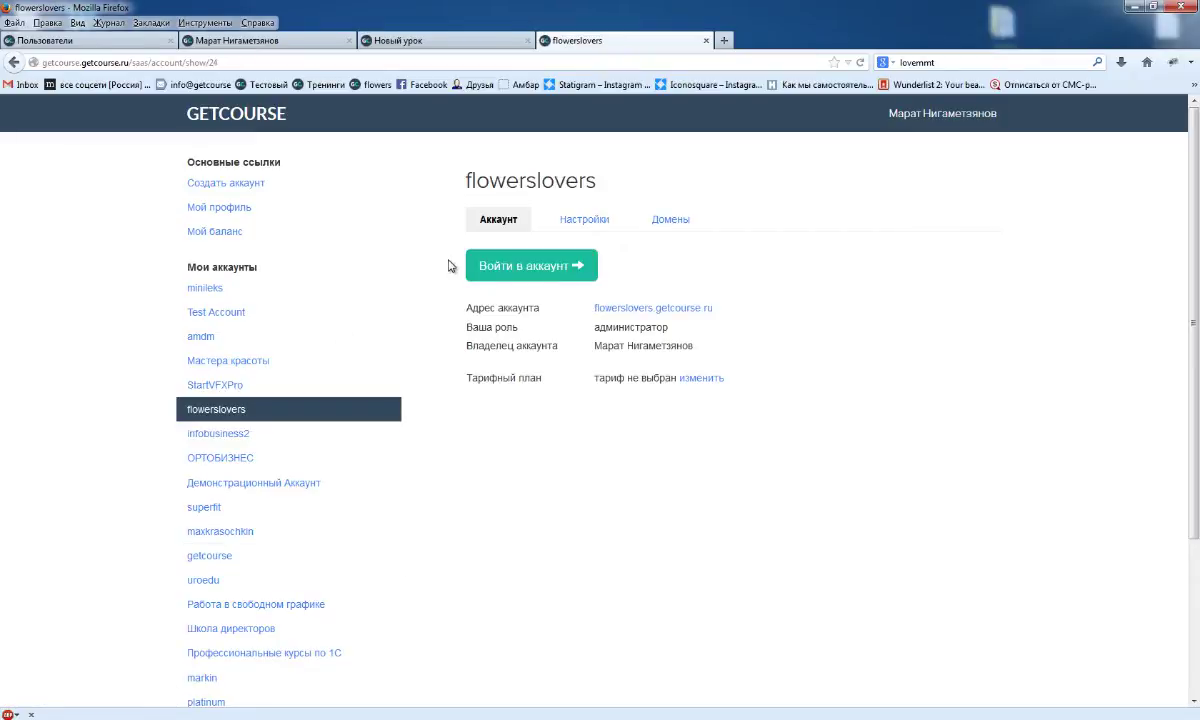
click(500, 264)
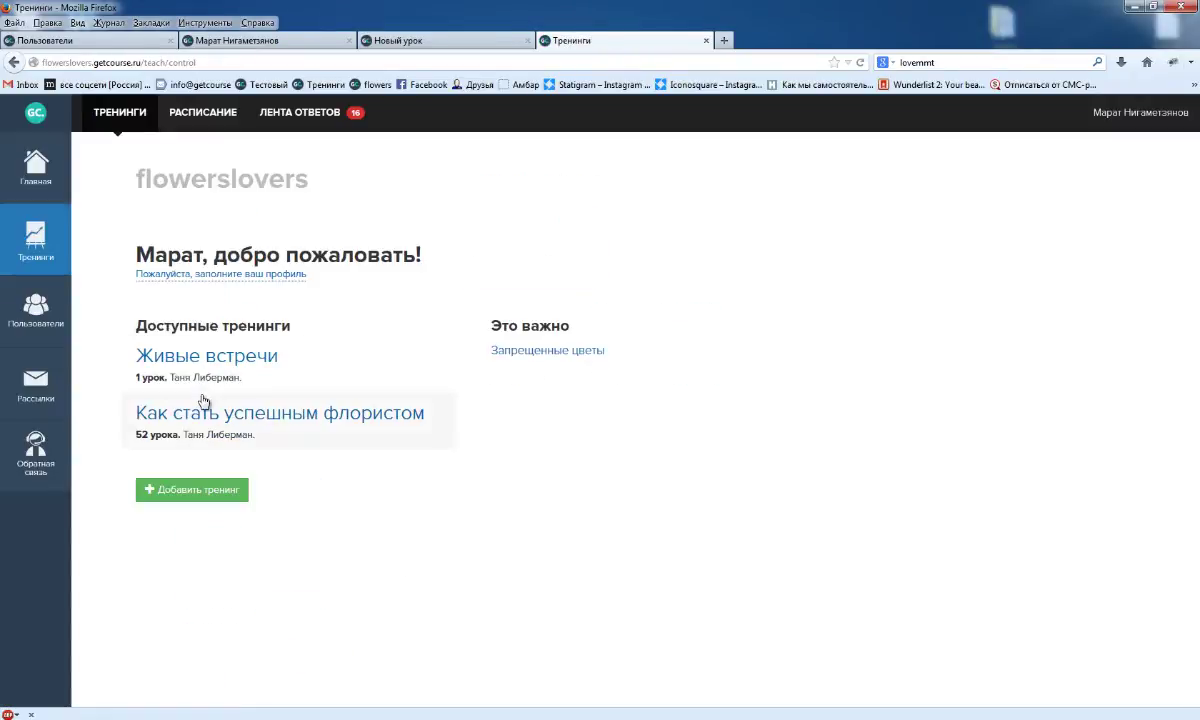
click(203, 405)
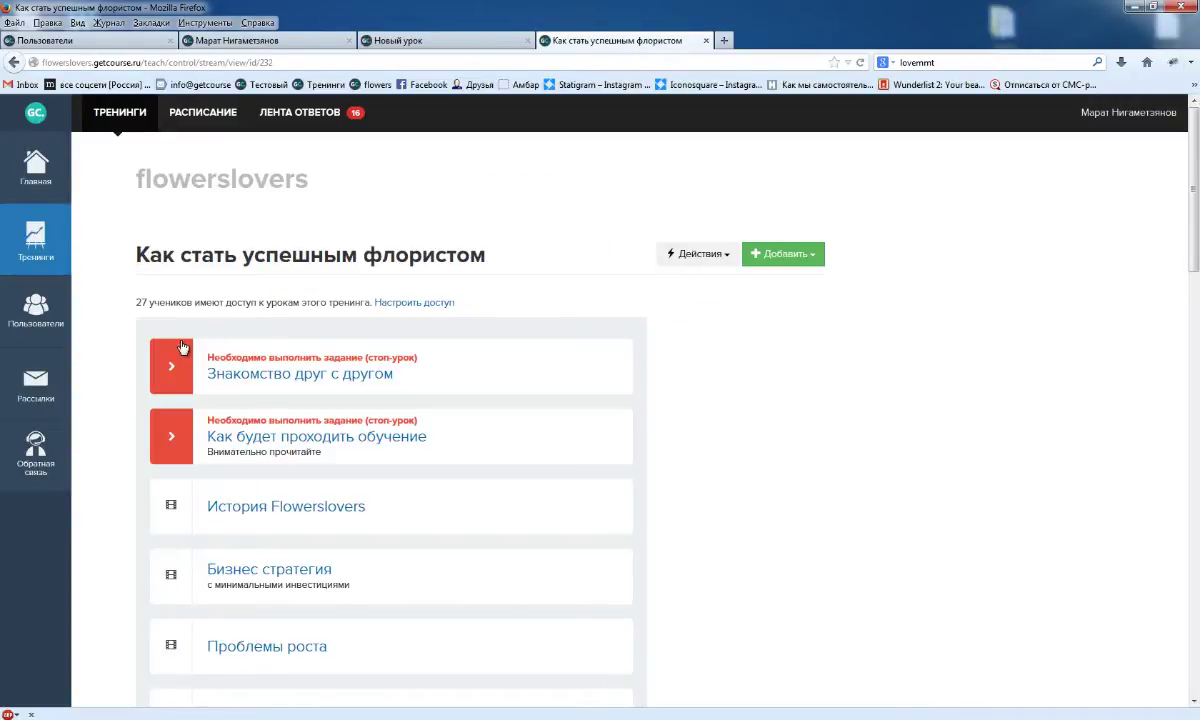
click(230, 373)
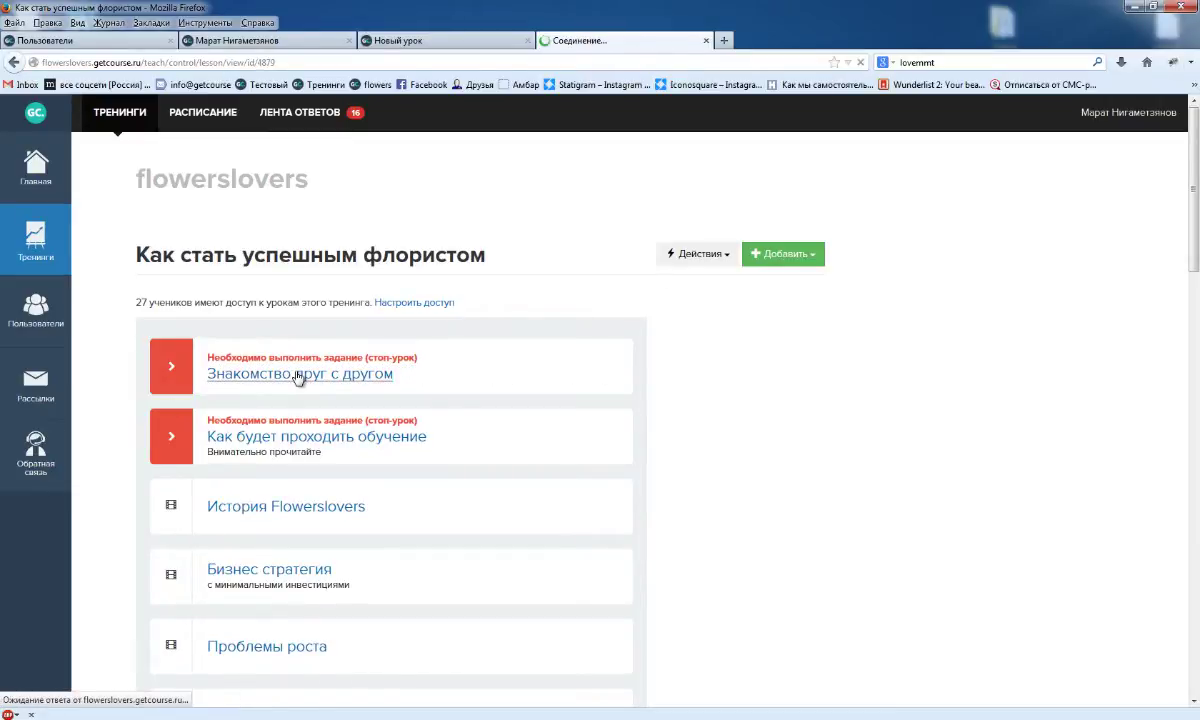
Step: Examine the sample lesson's assignment form, including the main answer box and the extra city and social-network fields
scroll(196, 470, down, 5)
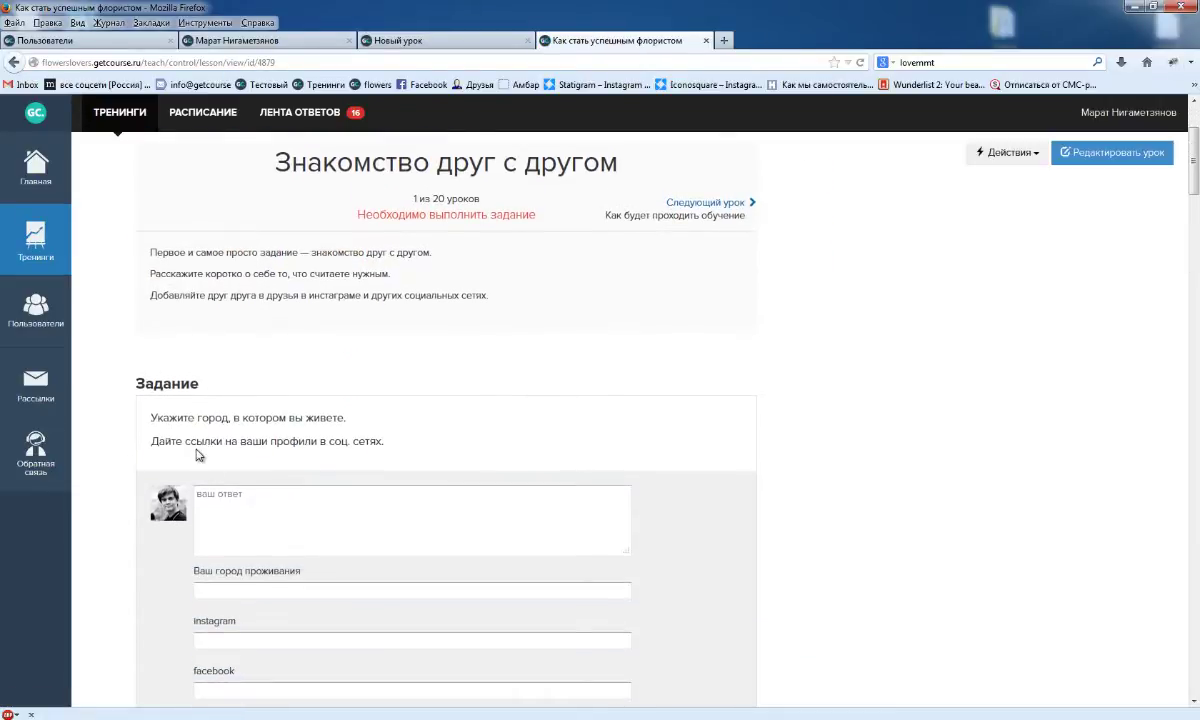
click(215, 348)
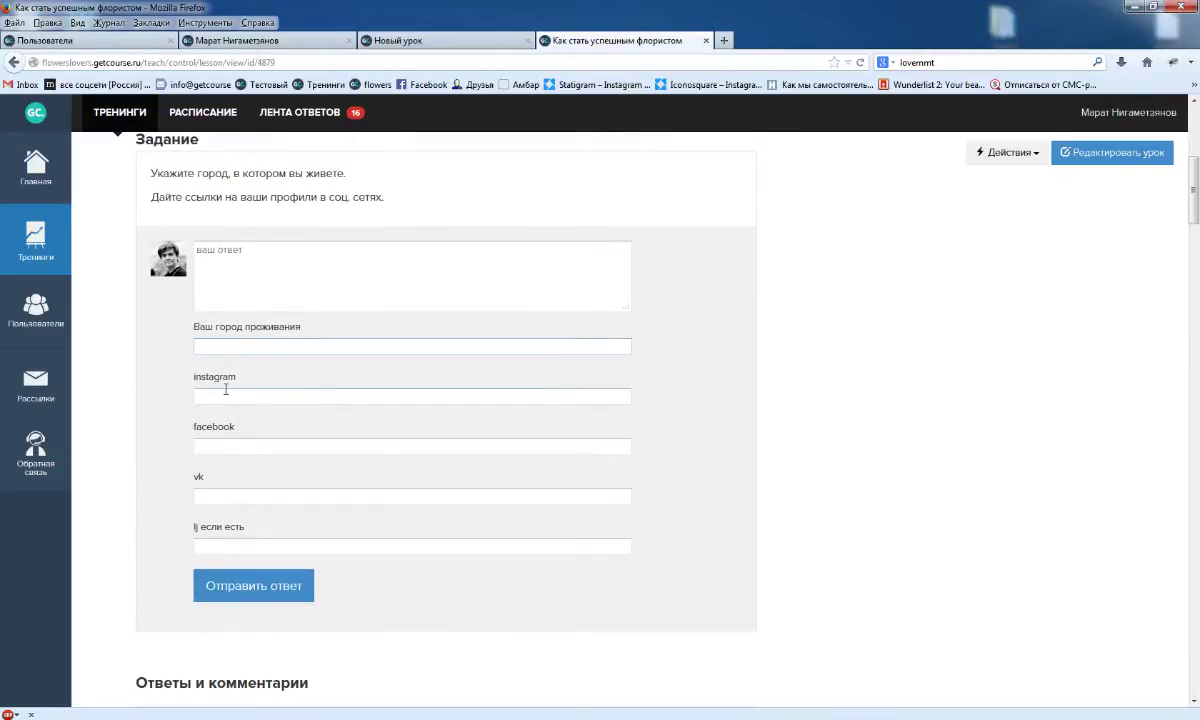
click(222, 396)
click(228, 446)
click(227, 495)
click(235, 545)
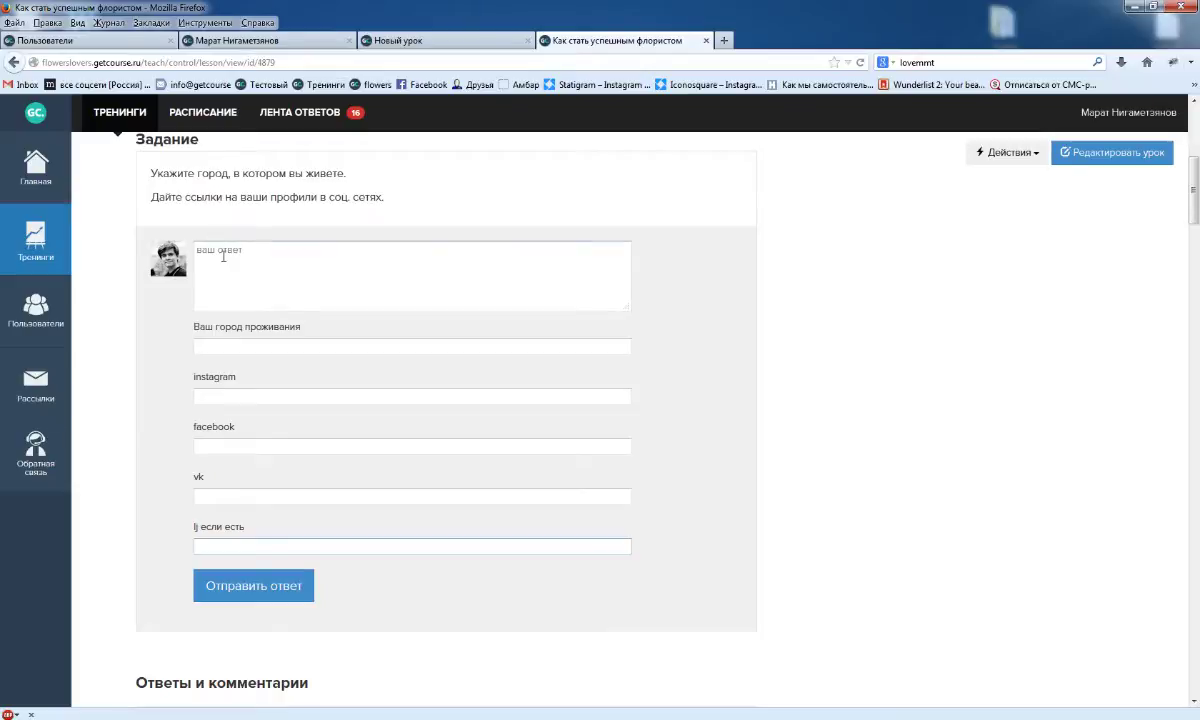
click(224, 275)
click(265, 545)
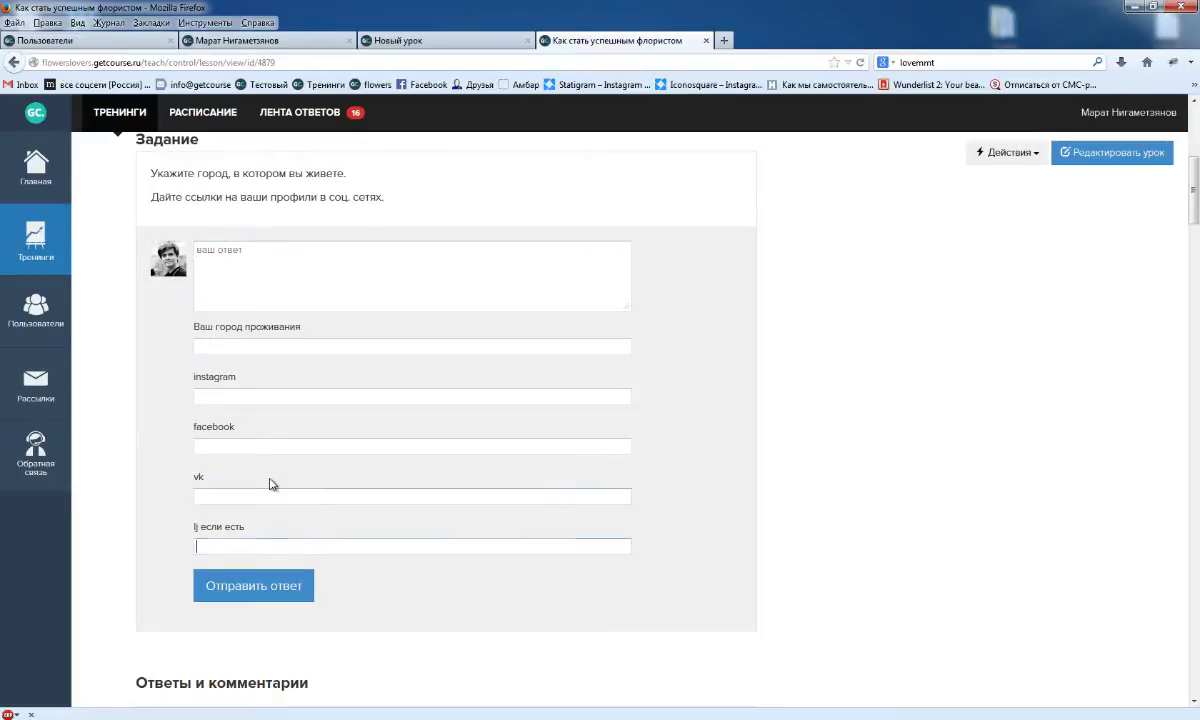
click(276, 443)
click(262, 397)
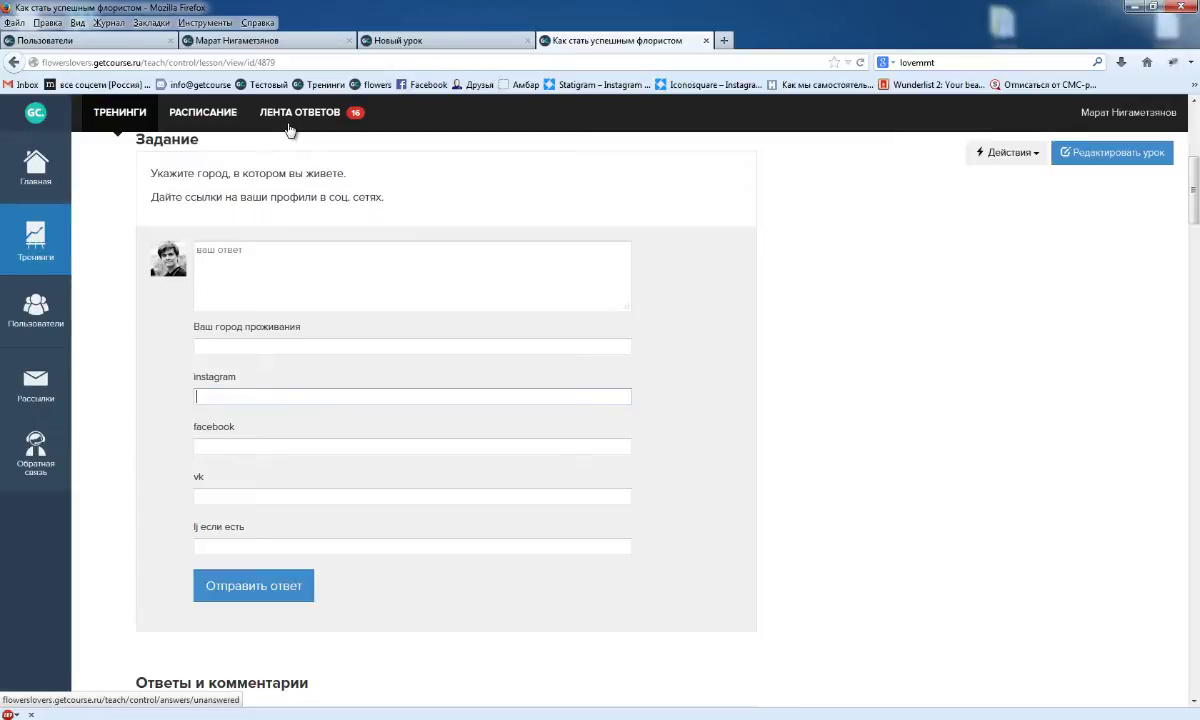
Step: Return to the lesson "Новый урок" and enter "ыадываоыдвлао" as the assignment text
click(376, 42)
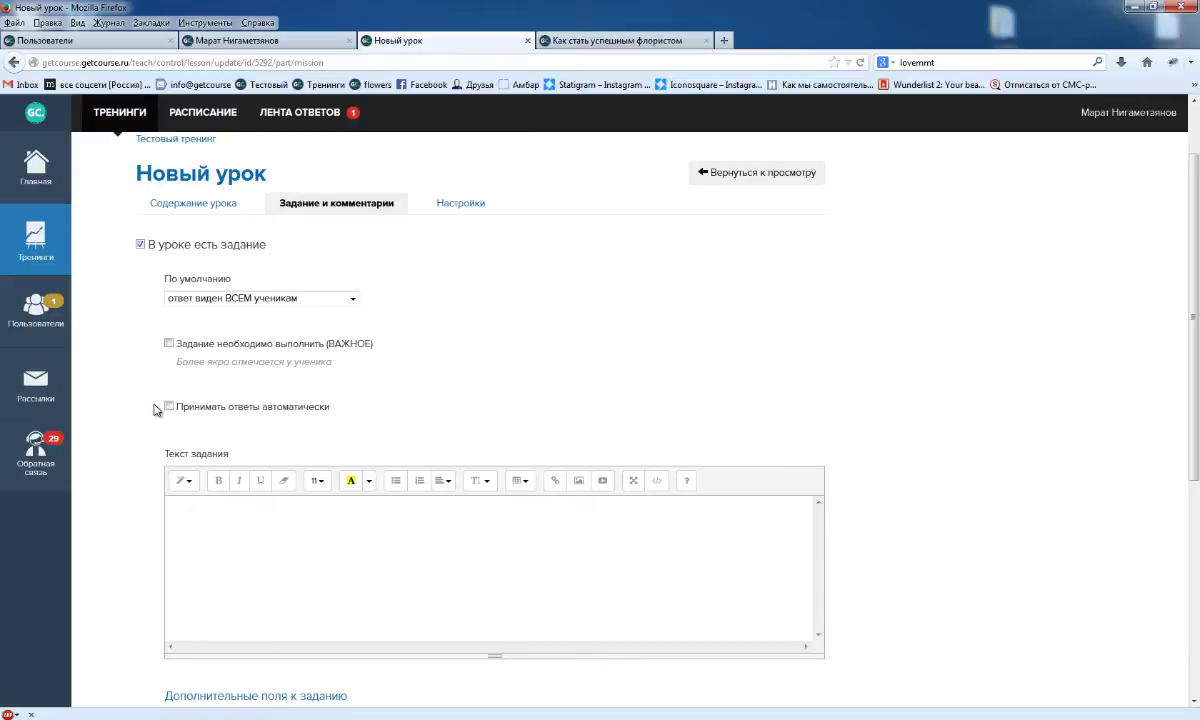
click(253, 572)
text(ыадывавоыдвлао)
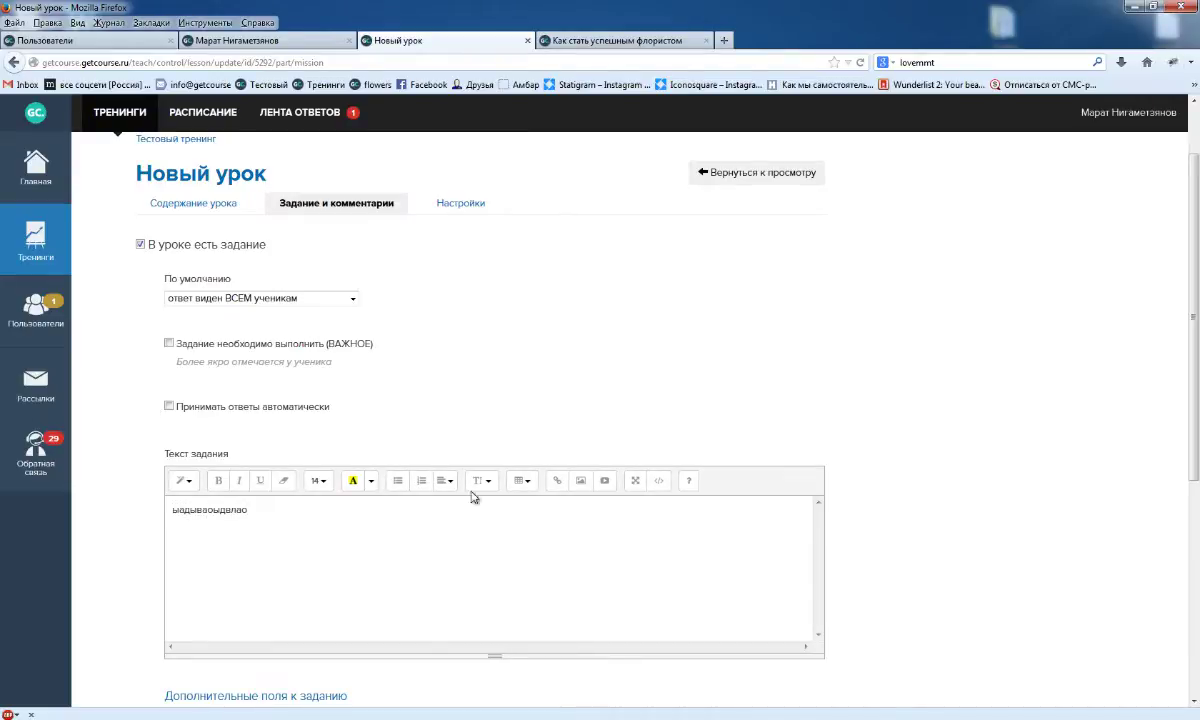
Step: Expand the assignment's additional fields and hide the main answer field, comparing with the sample lesson's answer form
scroll(420, 510, down, 5)
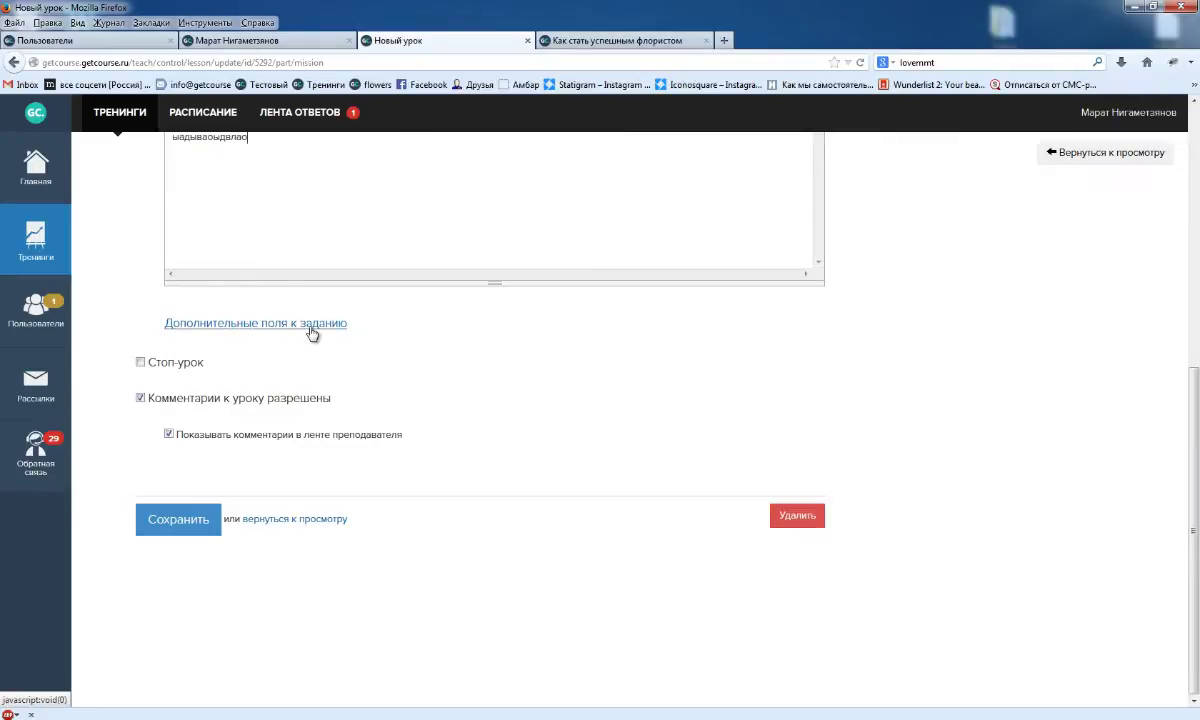
click(575, 42)
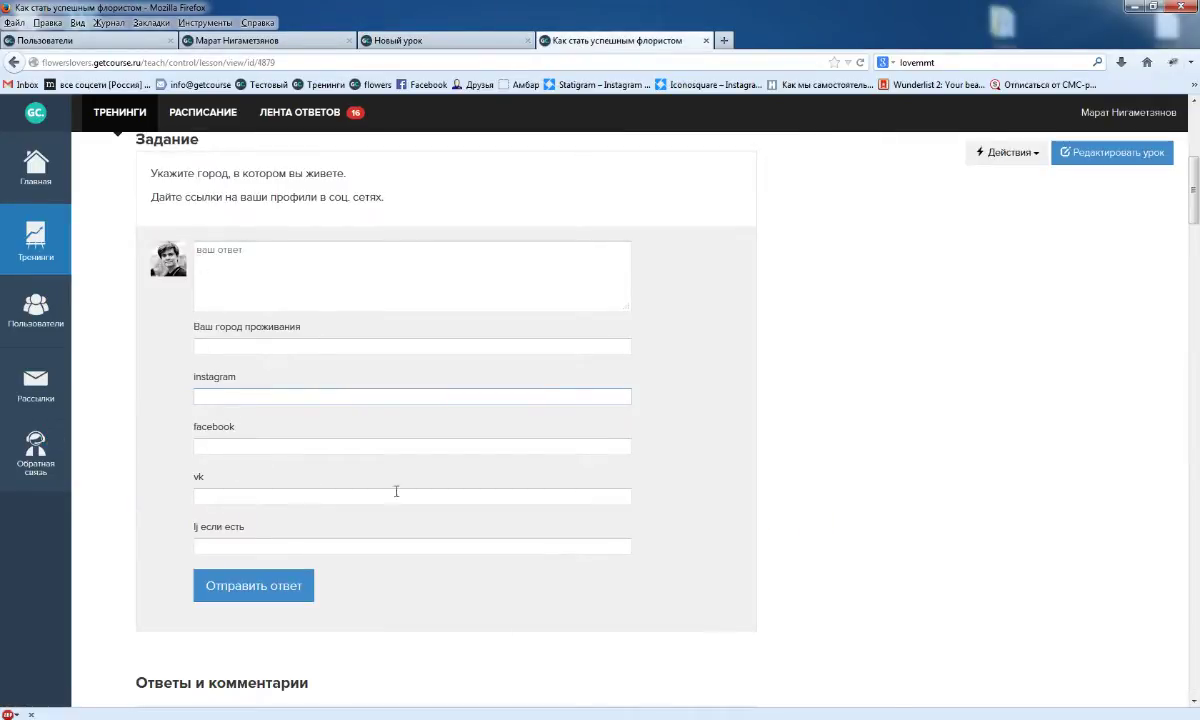
click(210, 251)
click(412, 41)
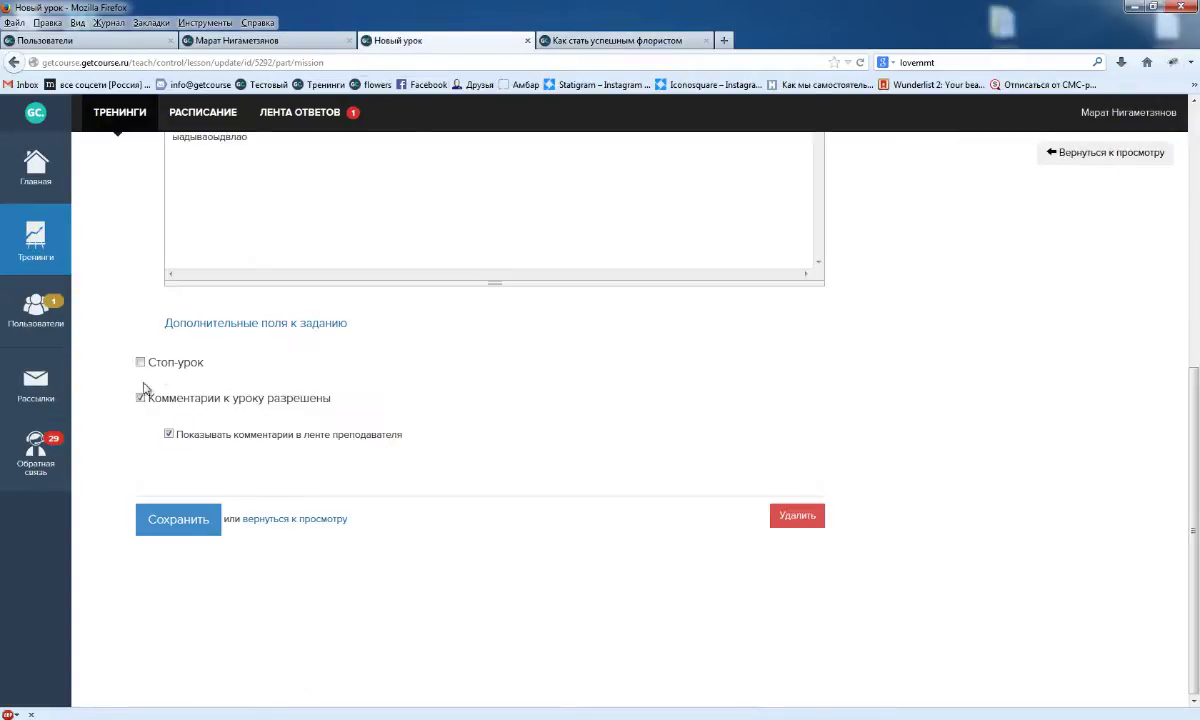
click(200, 487)
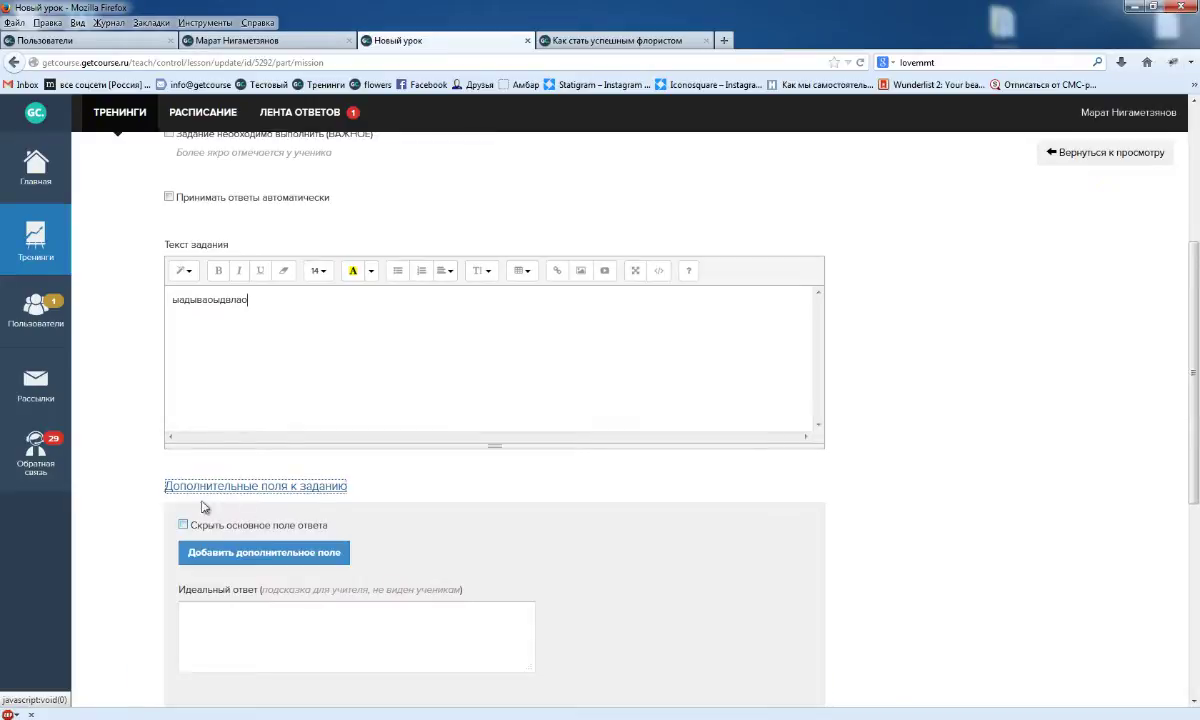
scroll(293, 459, down, 3)
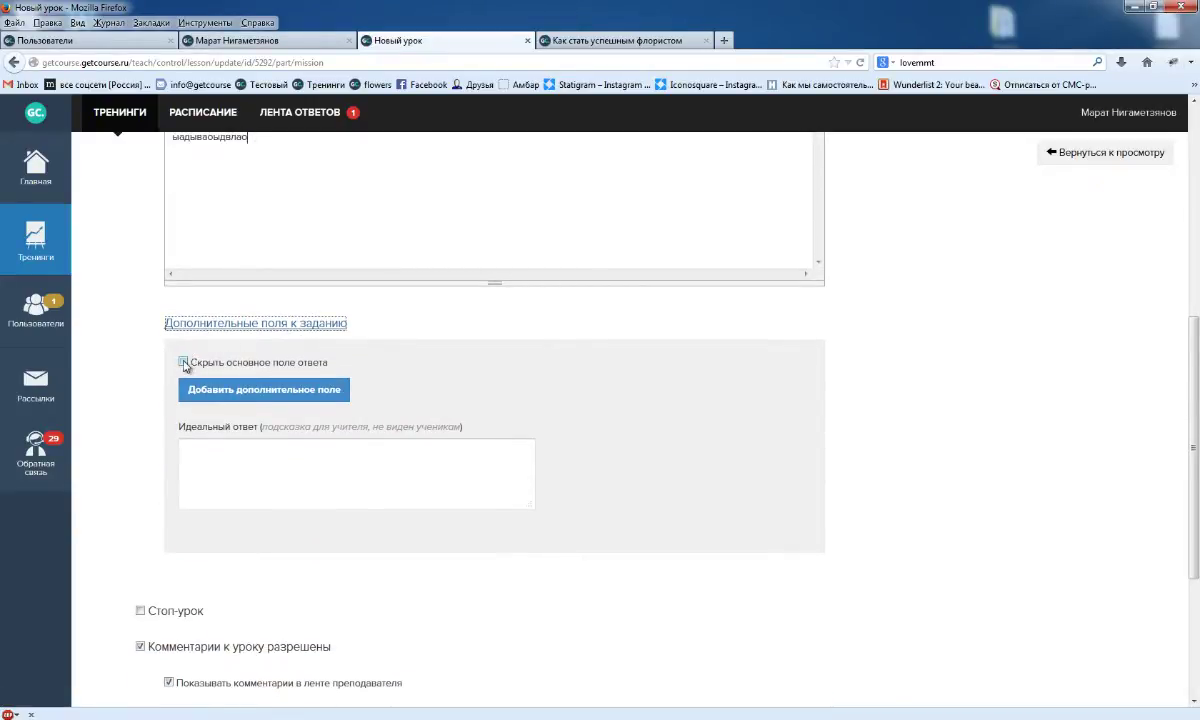
click(568, 41)
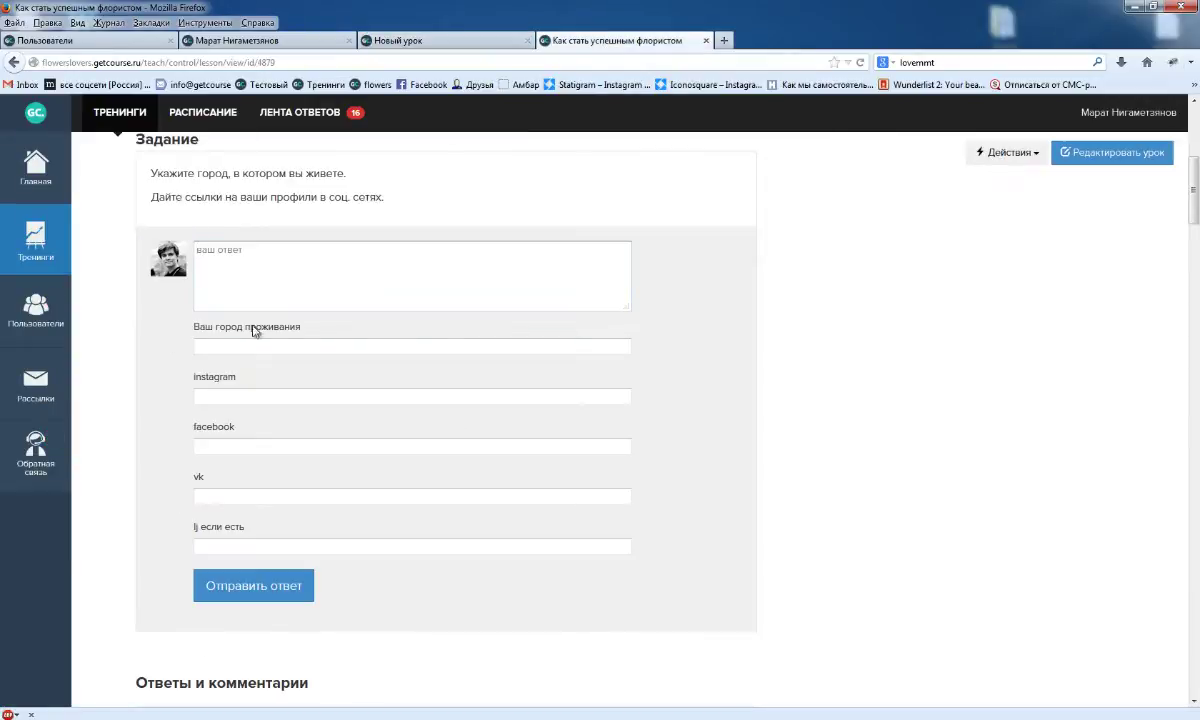
click(400, 41)
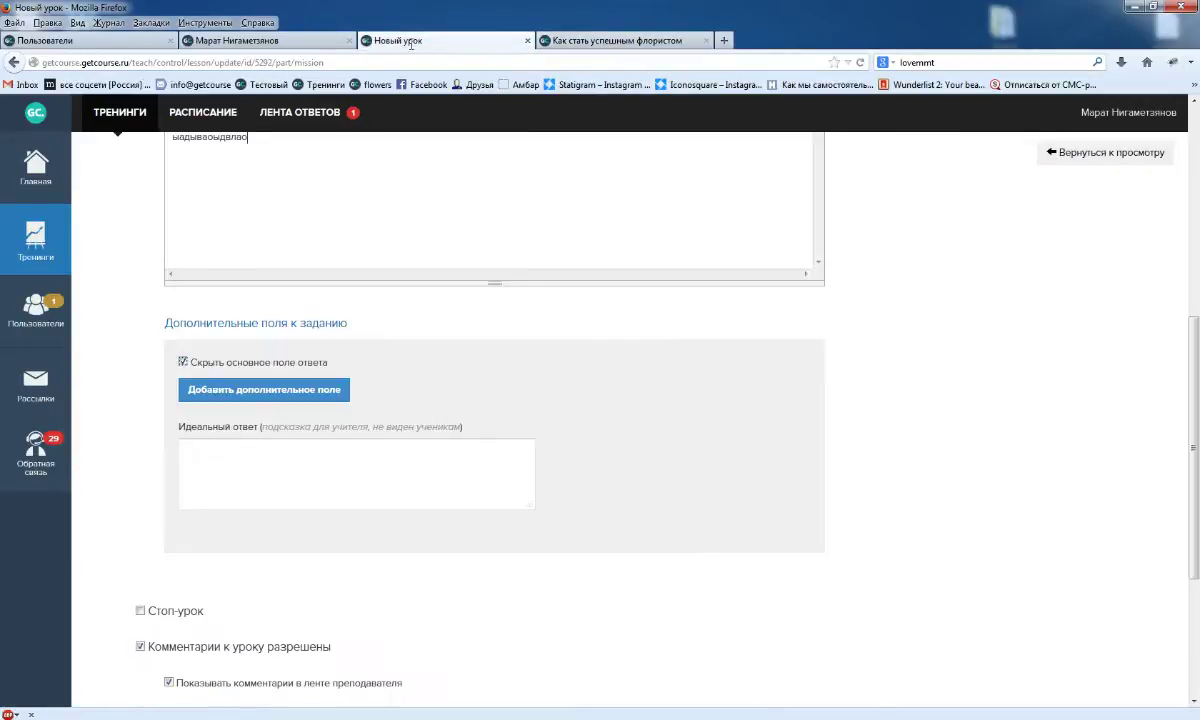
Step: Add four additional answer fields of type "строка" to the assignment
click(268, 394)
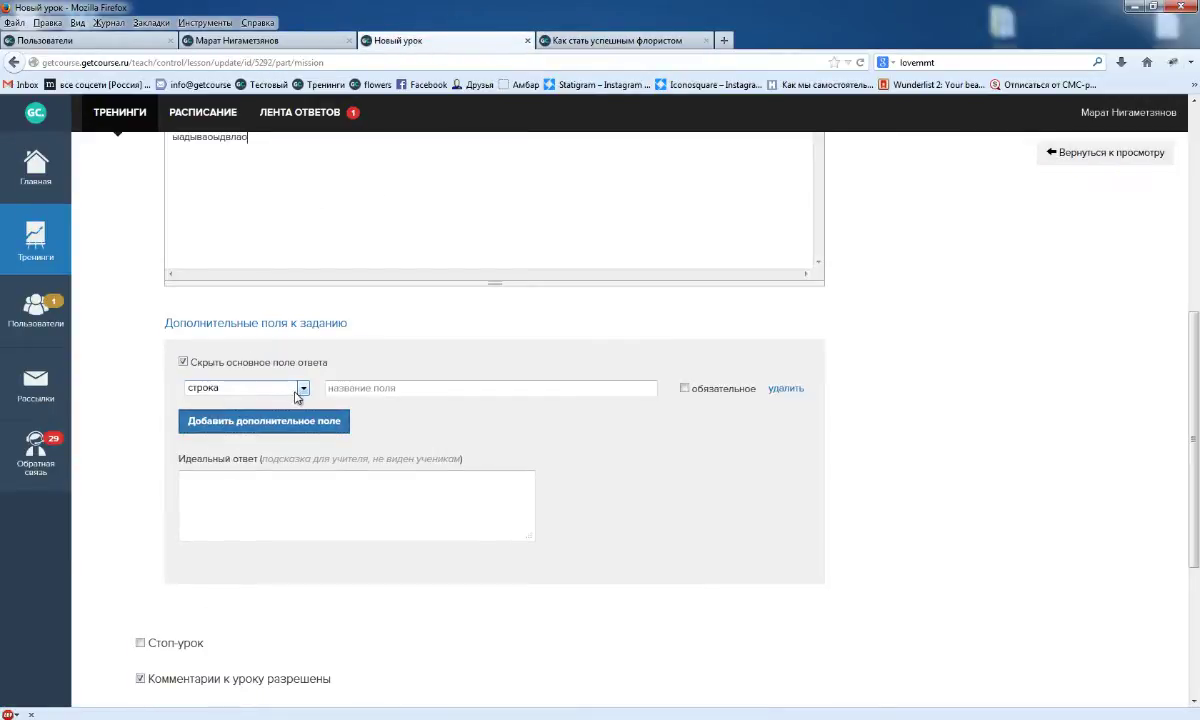
click(282, 421)
click(298, 452)
click(310, 495)
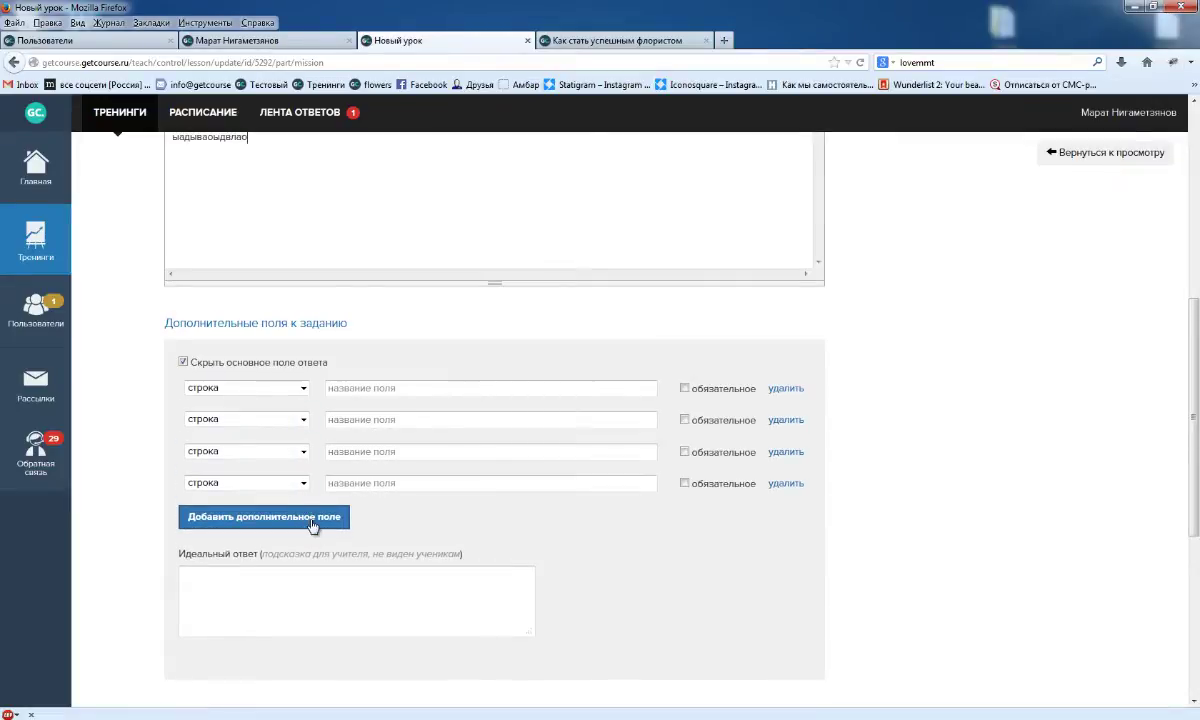
Step: Add a fifth additional field and set the second to fourth fields' types to "текст (несколько строк)", "деньги" and "число" in that order
click(312, 520)
click(302, 420)
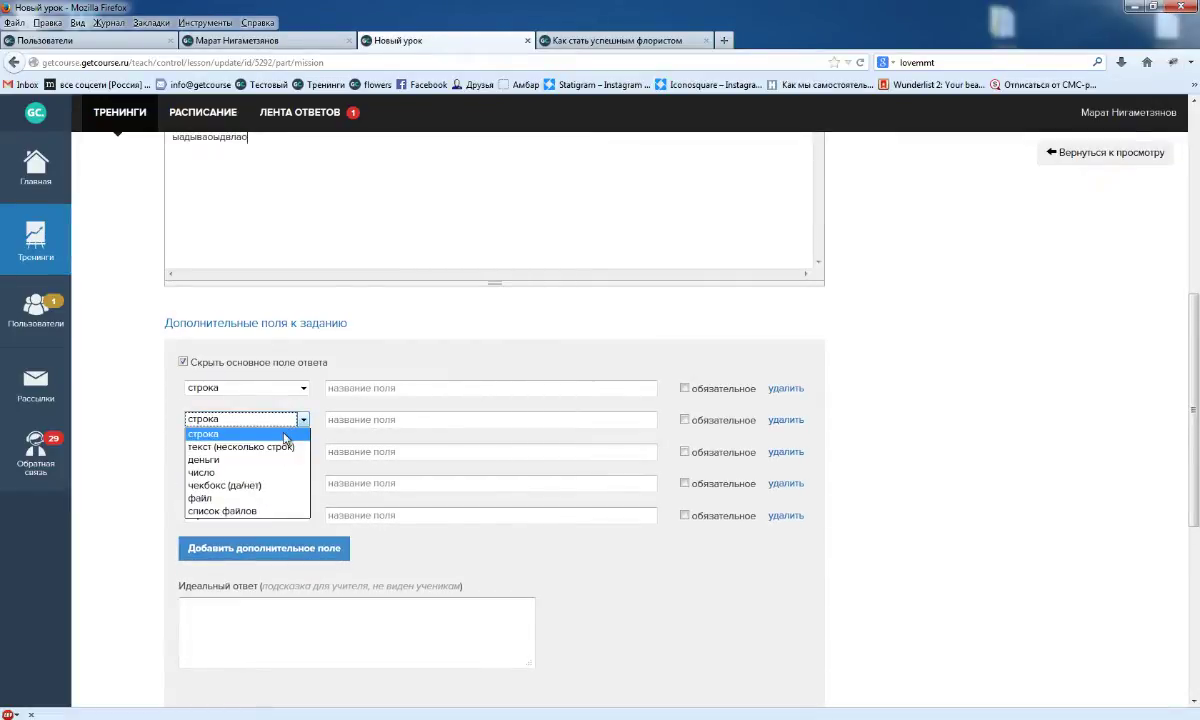
click(284, 436)
click(282, 432)
click(276, 447)
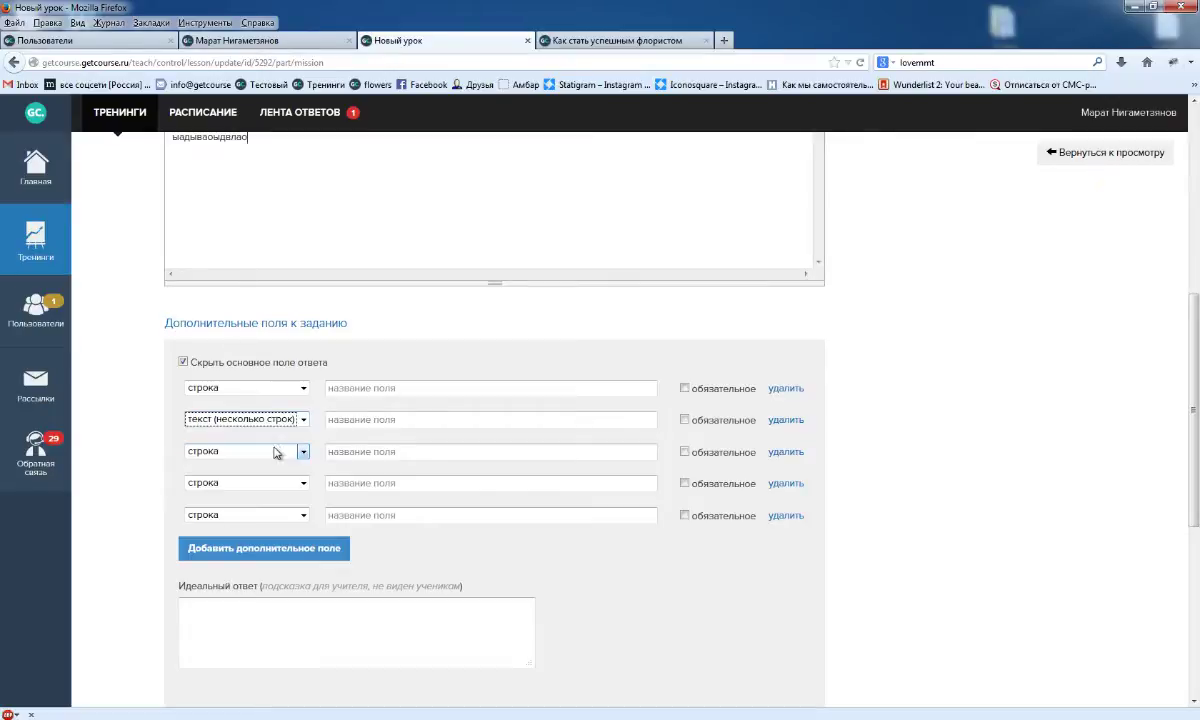
click(276, 454)
click(266, 492)
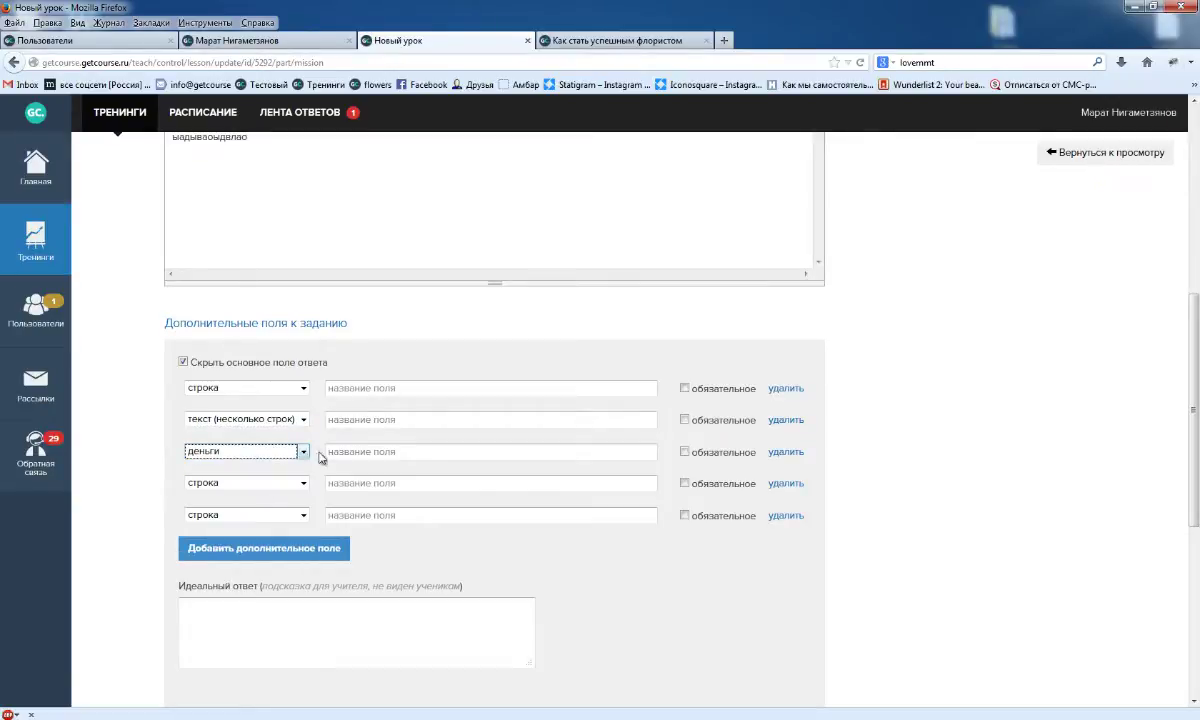
click(330, 452)
click(250, 483)
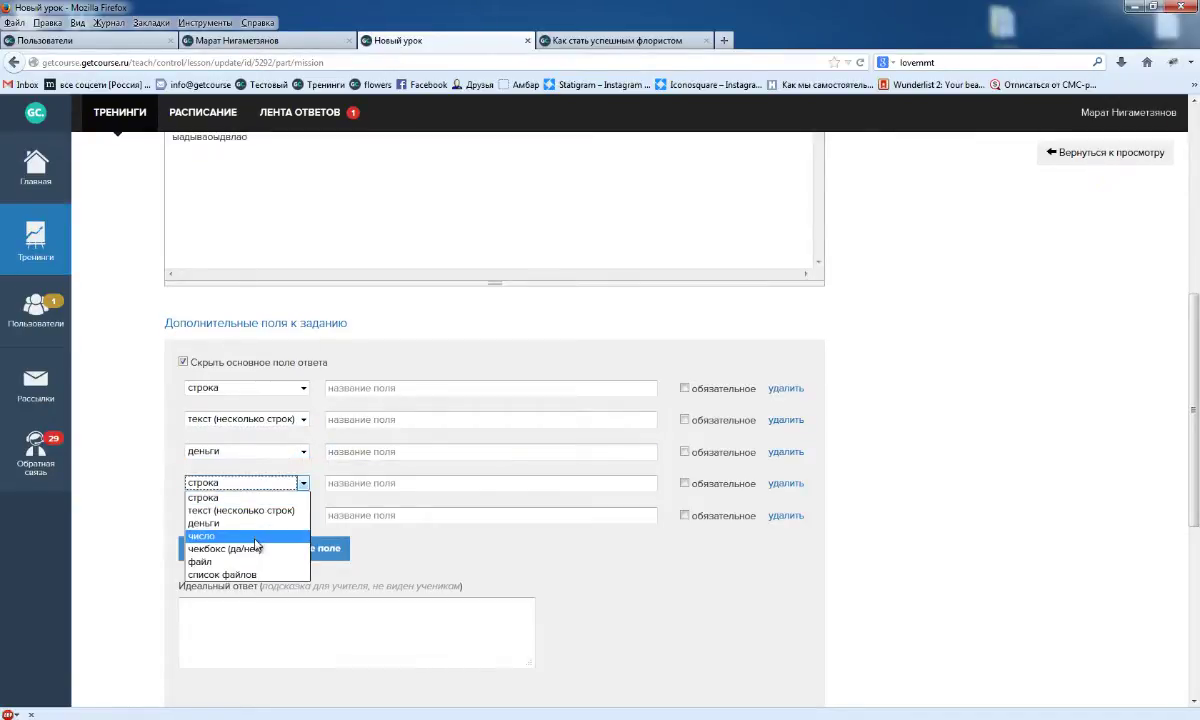
click(248, 538)
Step: Set the fifth additional field's type to "чекбокс (да/нет)" and name it "Нужен сайт"
click(258, 520)
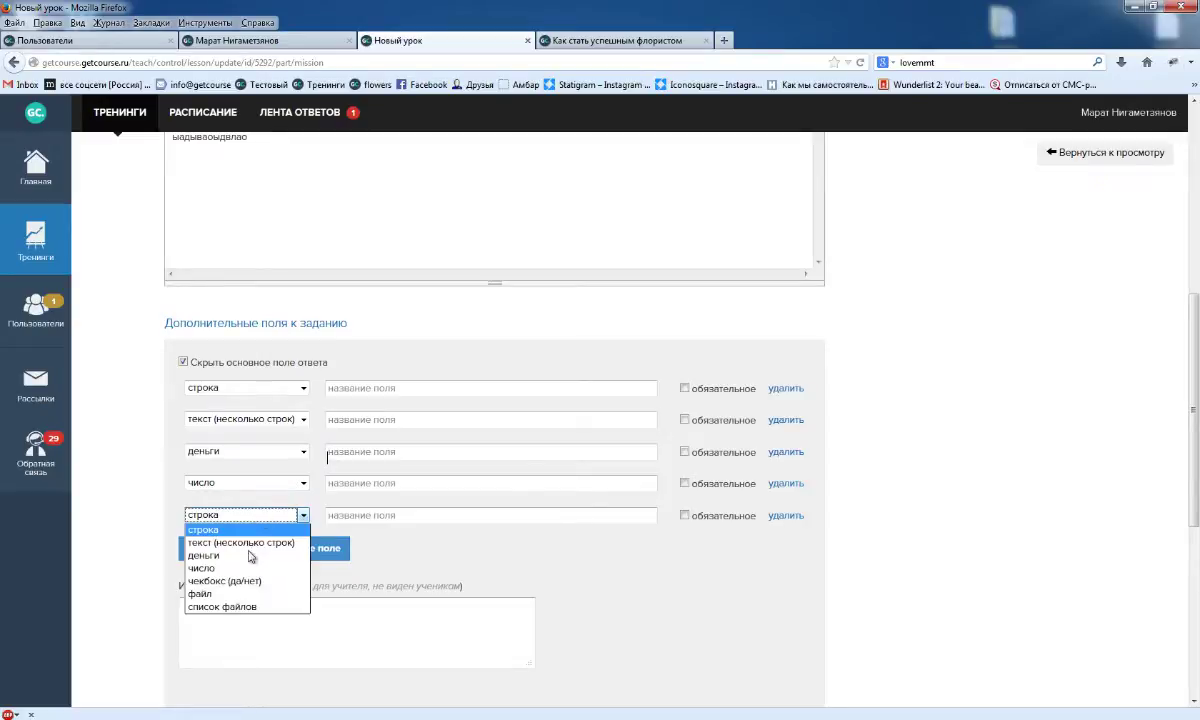
click(240, 578)
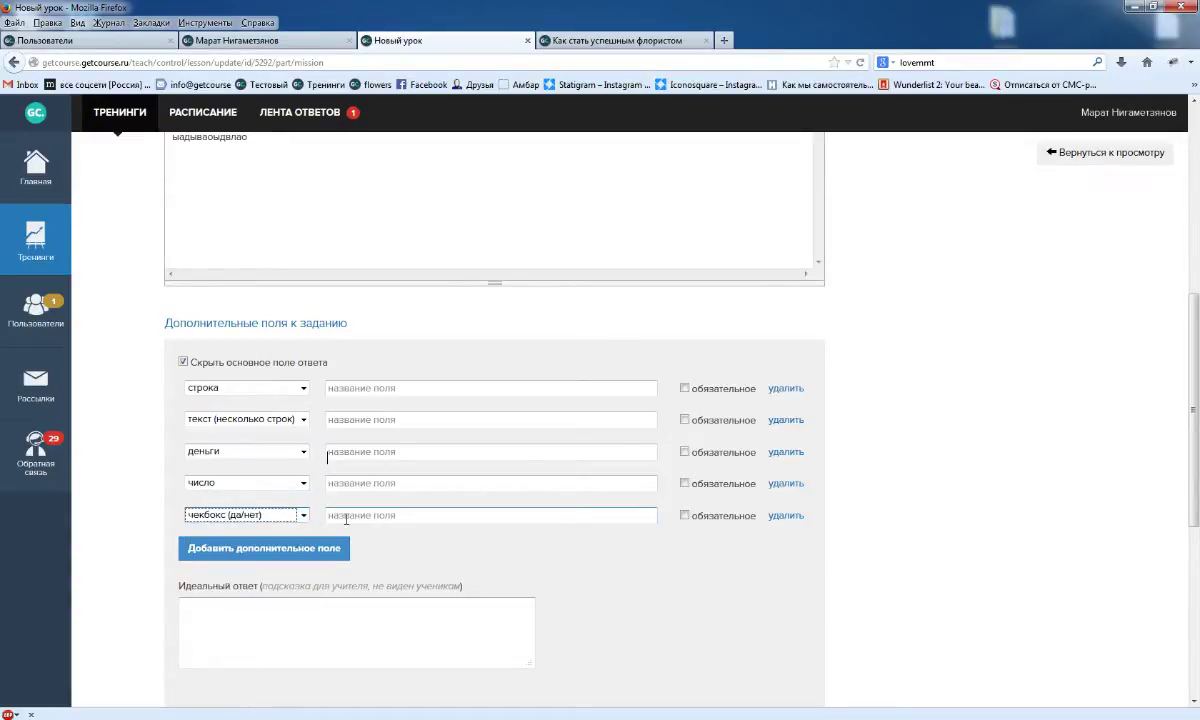
click(346, 517)
text(Y)
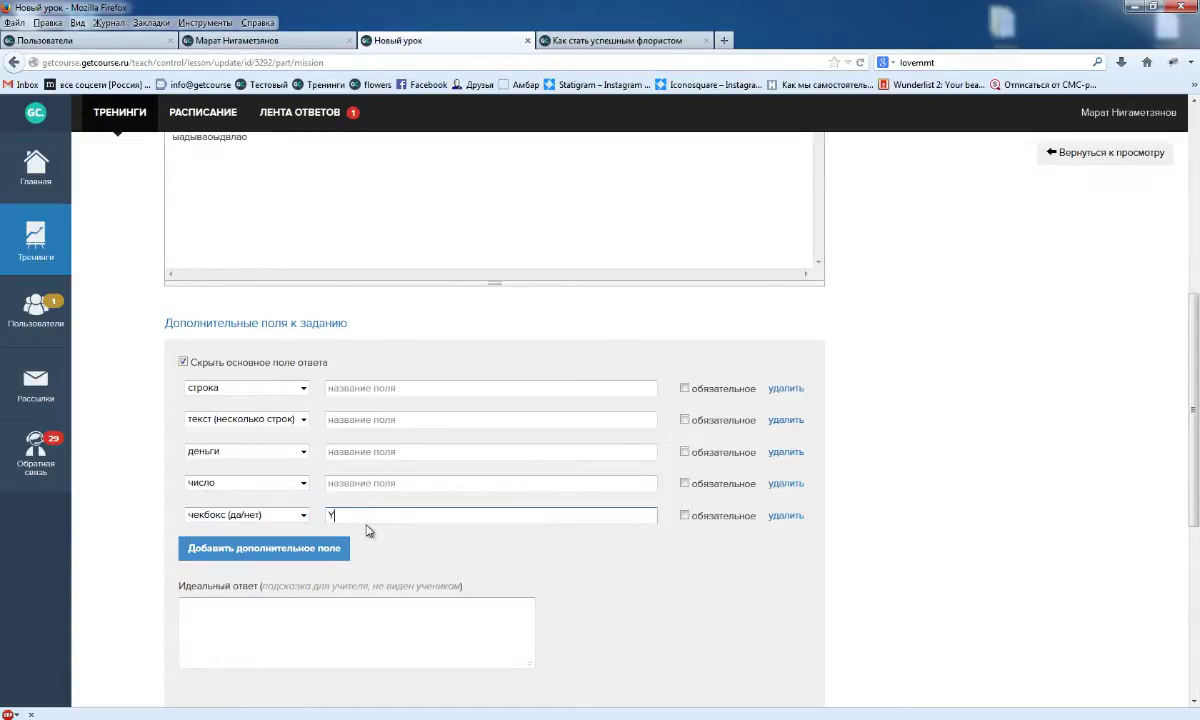
key(BackSpace)
text(Нужен сайт)
Step: Add two more additional fields, the first of type "список файлов" and the second of type "файл"
click(300, 548)
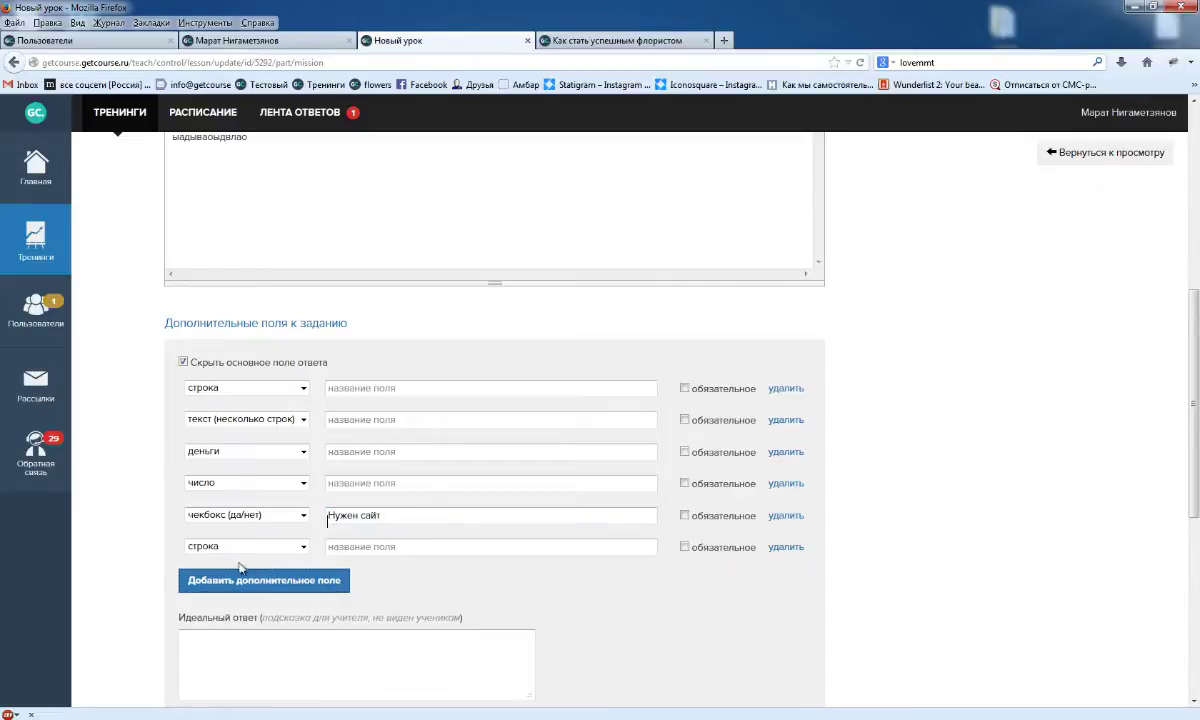
click(225, 546)
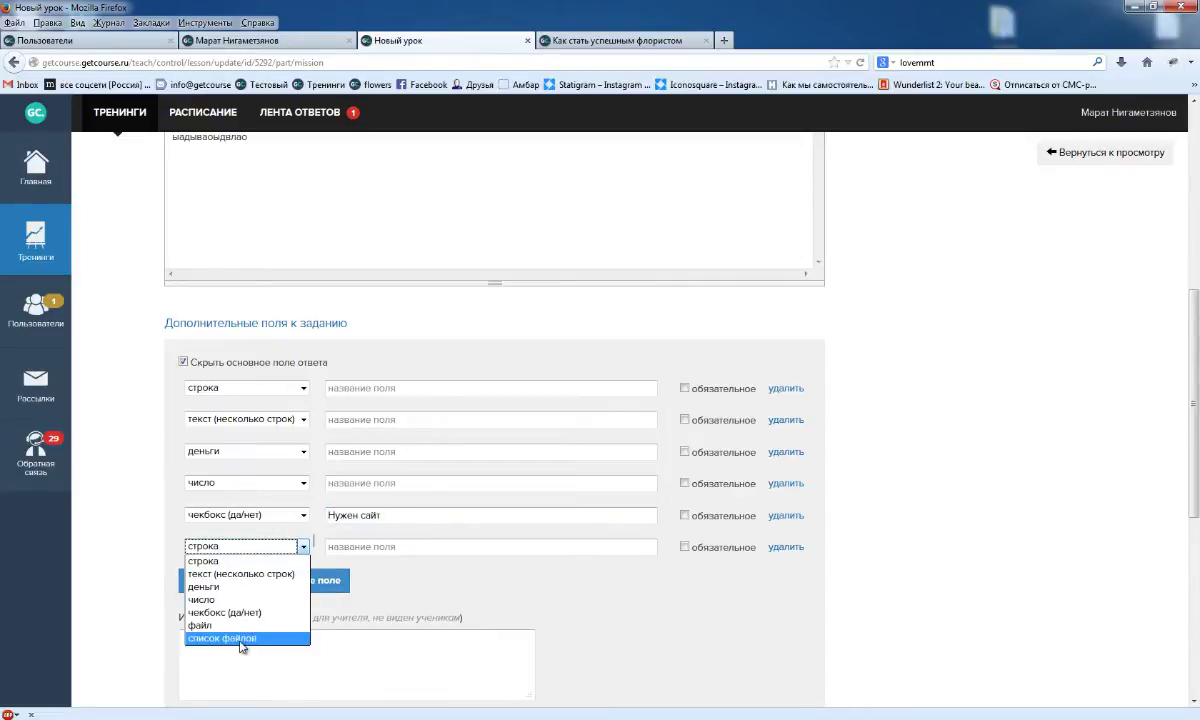
click(240, 638)
click(257, 584)
click(254, 578)
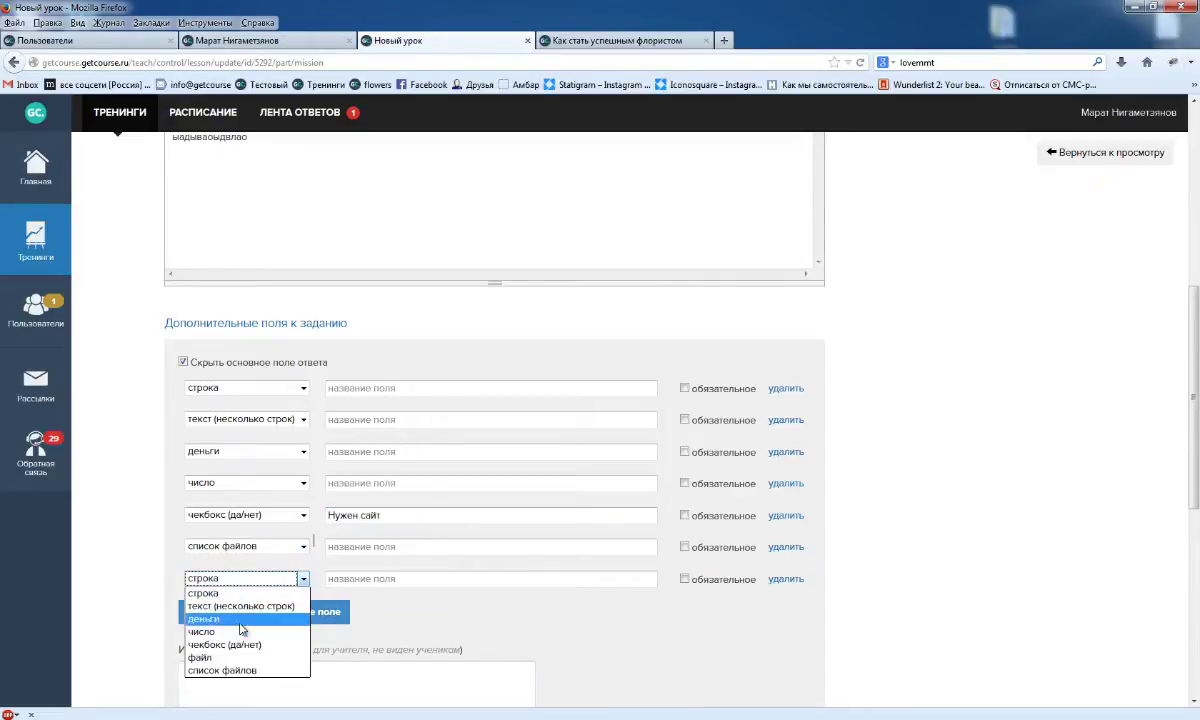
click(243, 657)
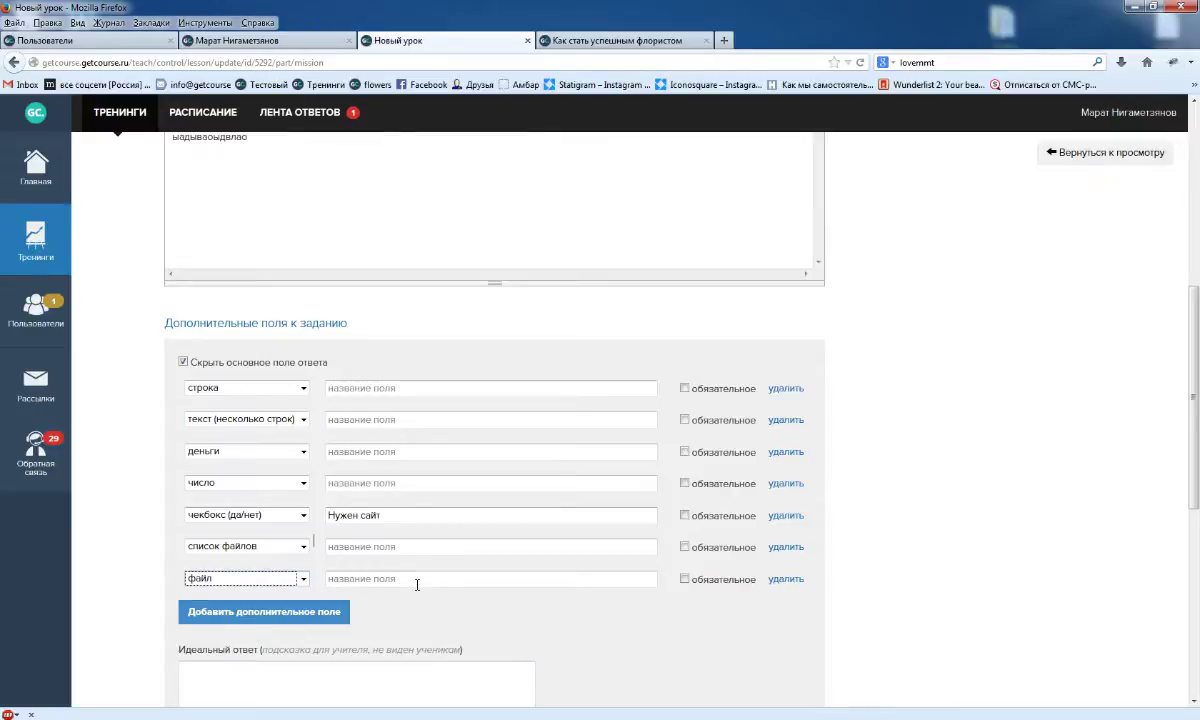
Step: Save the lesson's assignment settings and open the lesson "Новый урок" in its viewing page
scroll(420, 584, up, 8)
scroll(366, 603, down, 9)
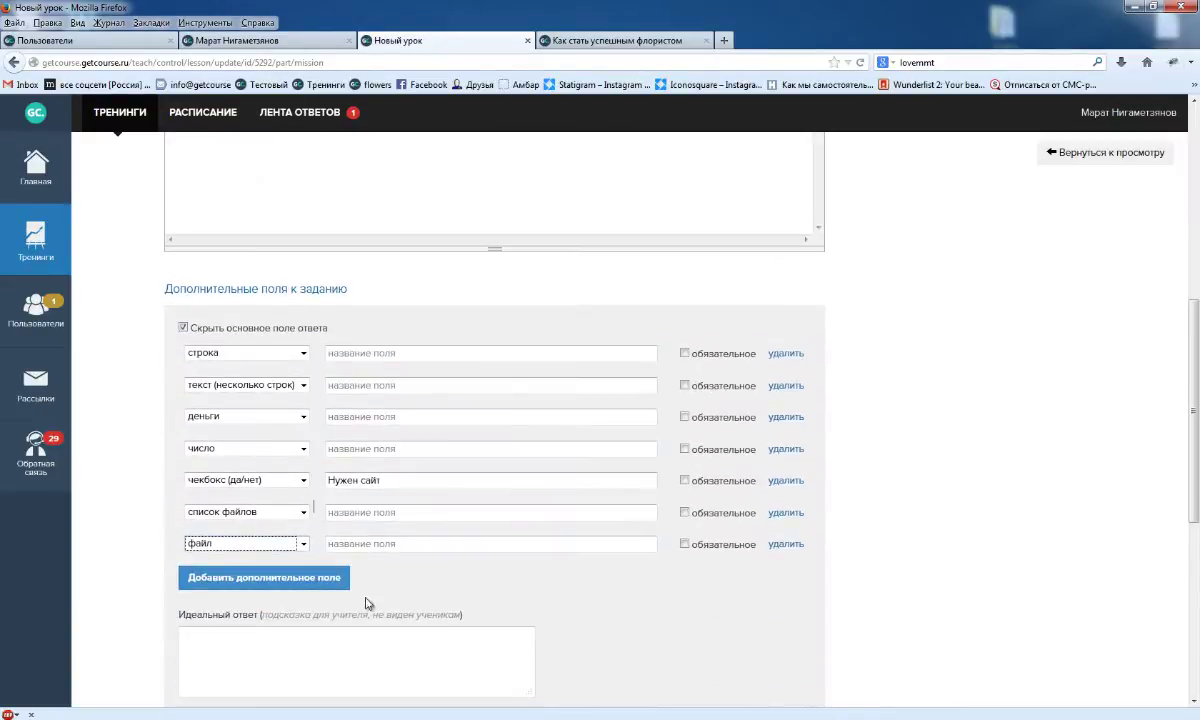
scroll(316, 632, down, 5)
click(182, 629)
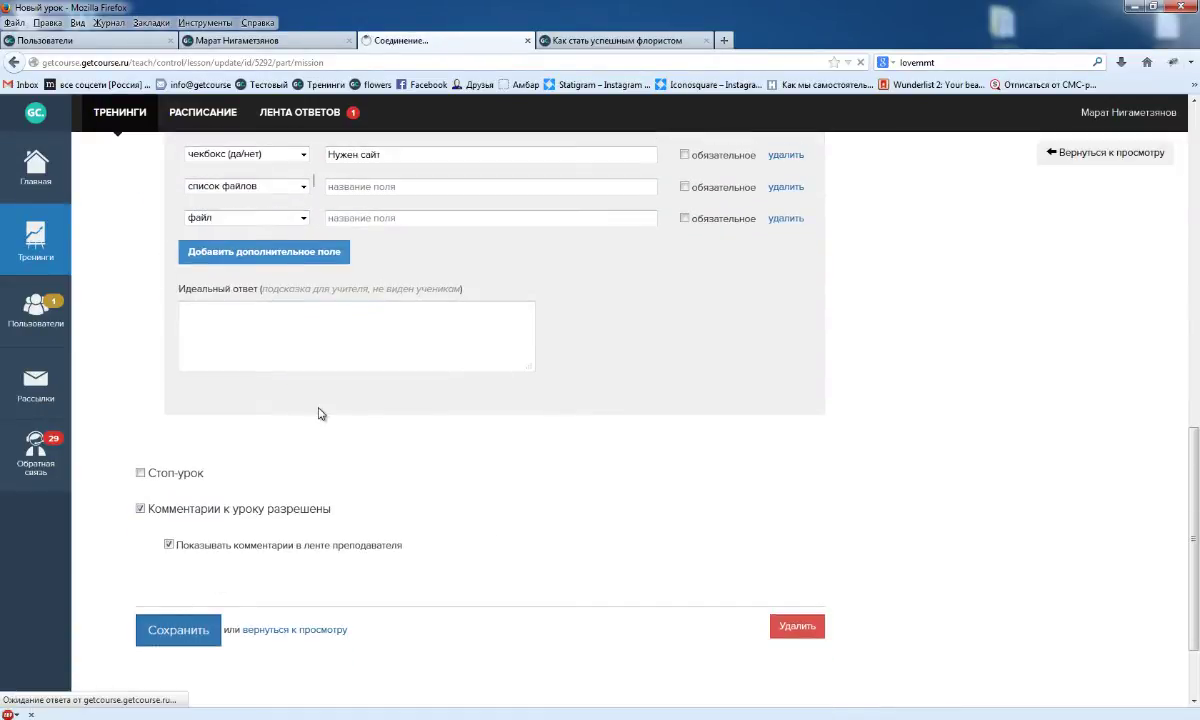
click(292, 302)
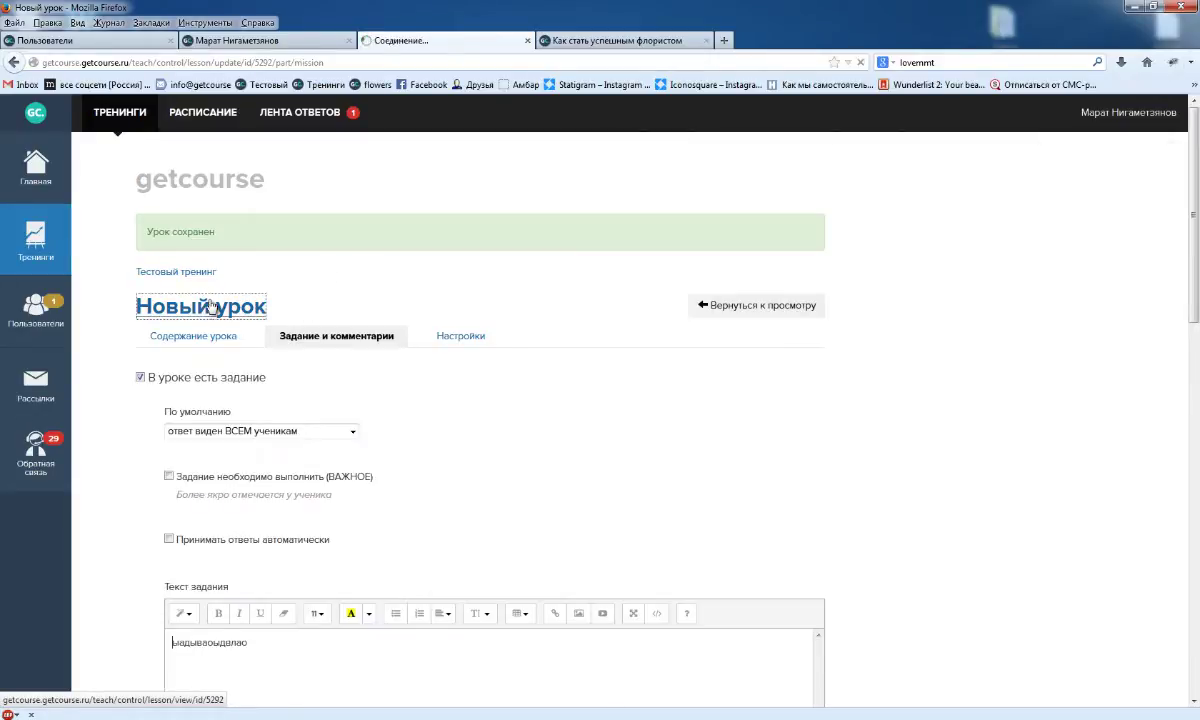
Step: Examine the single-line, multi-line, money and number fields in the lesson's answer form
scroll(300, 390, down, 3)
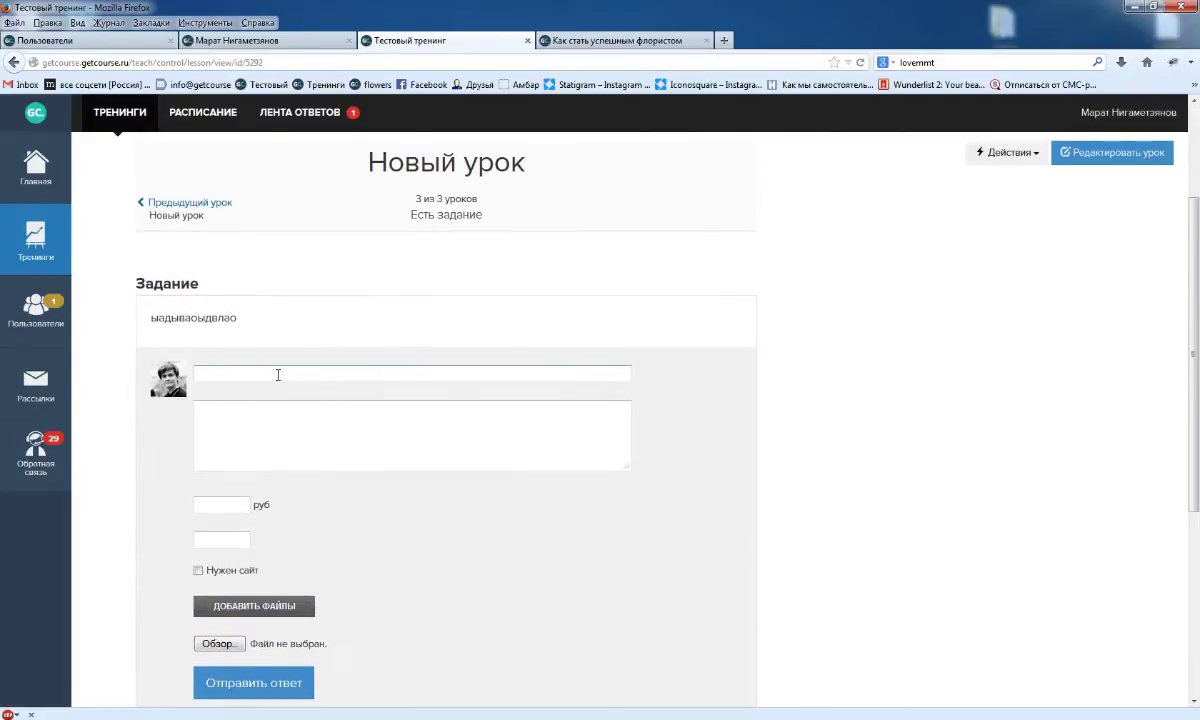
click(268, 409)
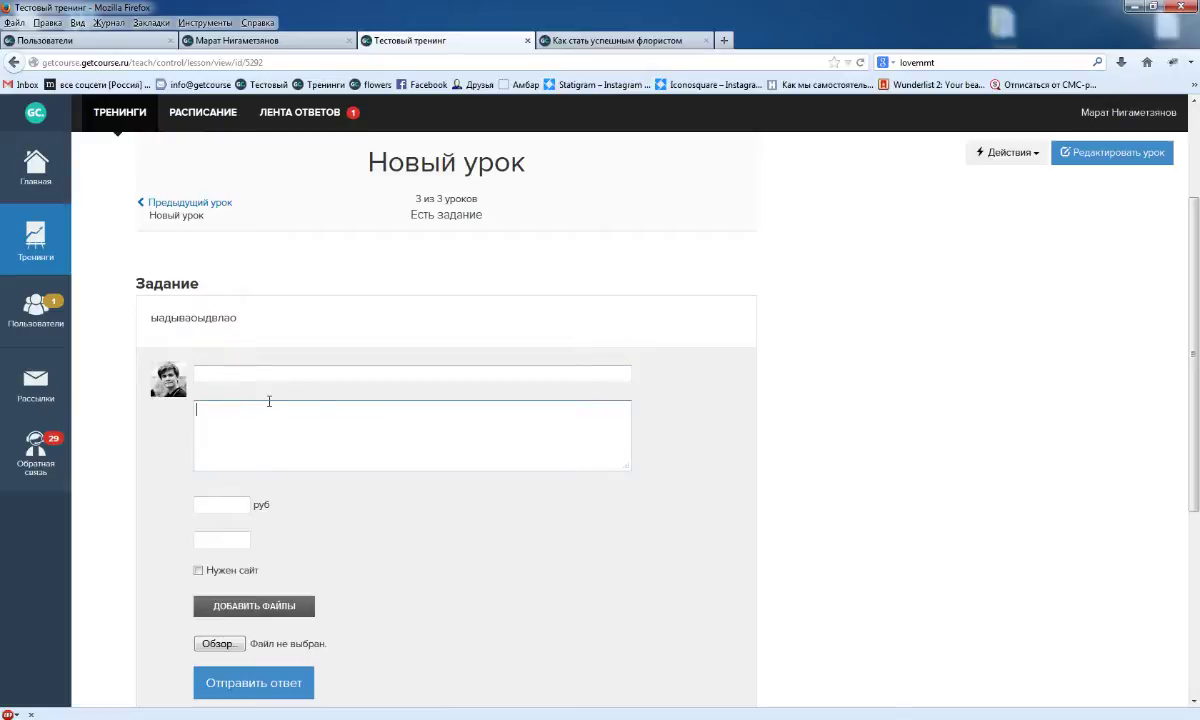
scroll(240, 440, down, 3)
click(217, 344)
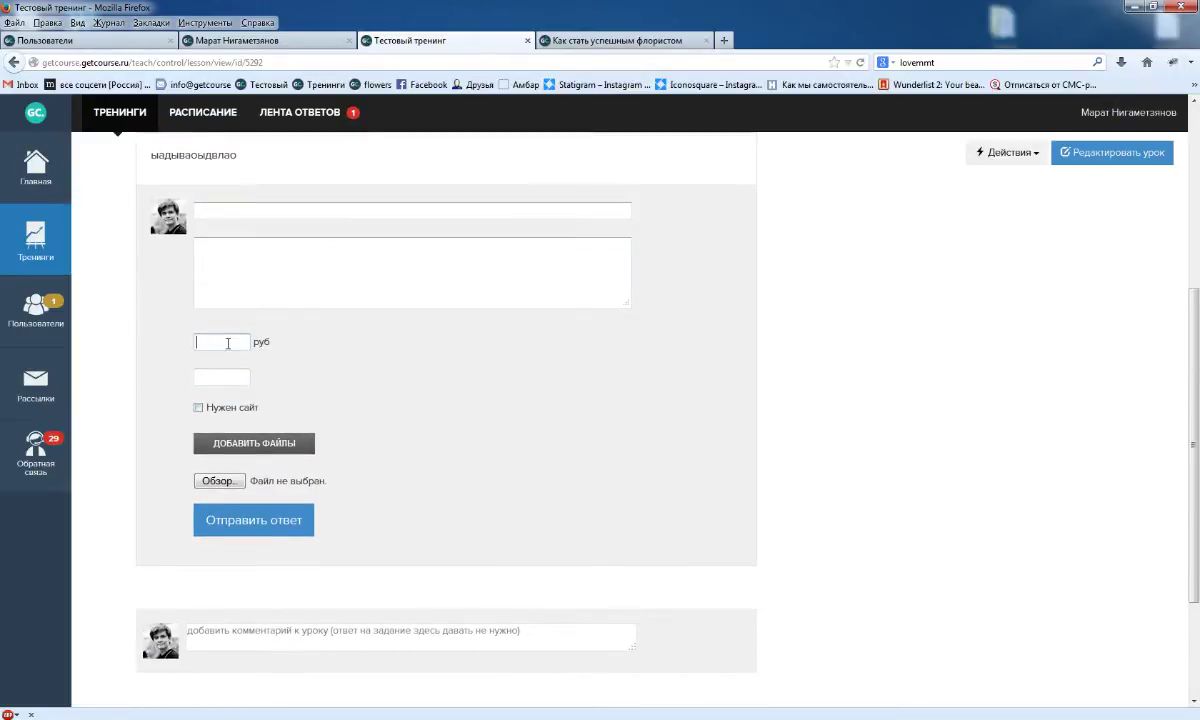
click(226, 379)
Step: Check the file selection of both the file-list field and the single-file field, leaving each without choosing a file
click(225, 443)
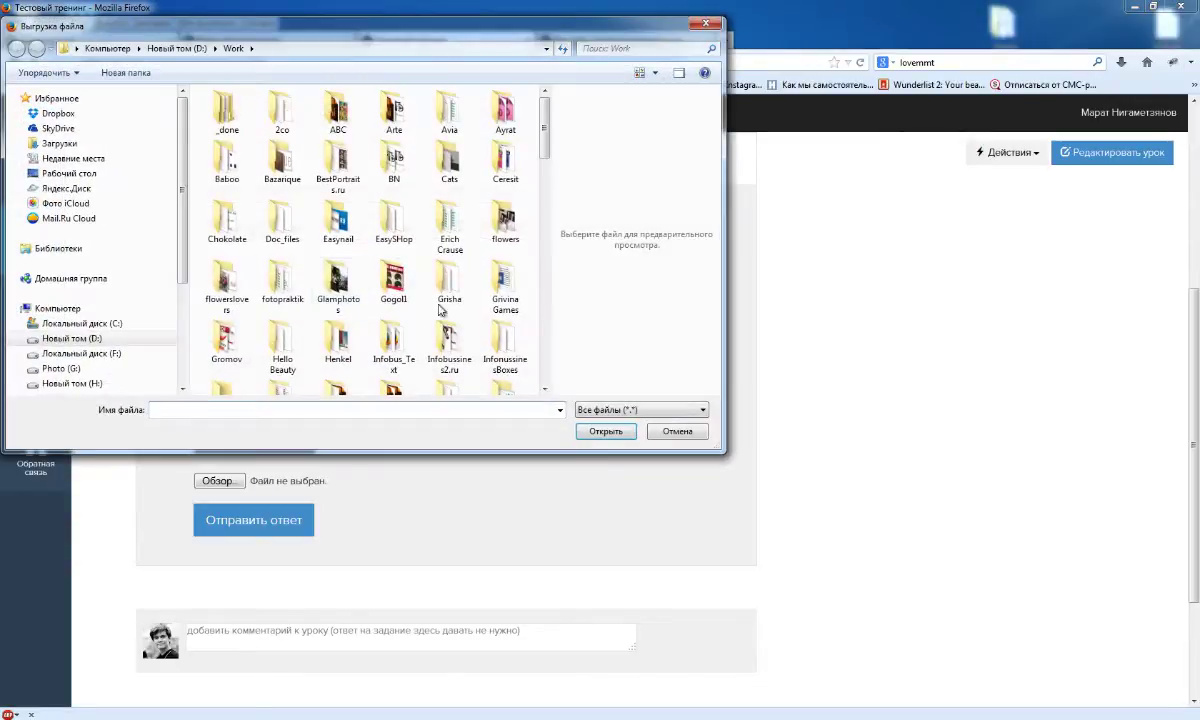
drag(543, 133, 549, 336)
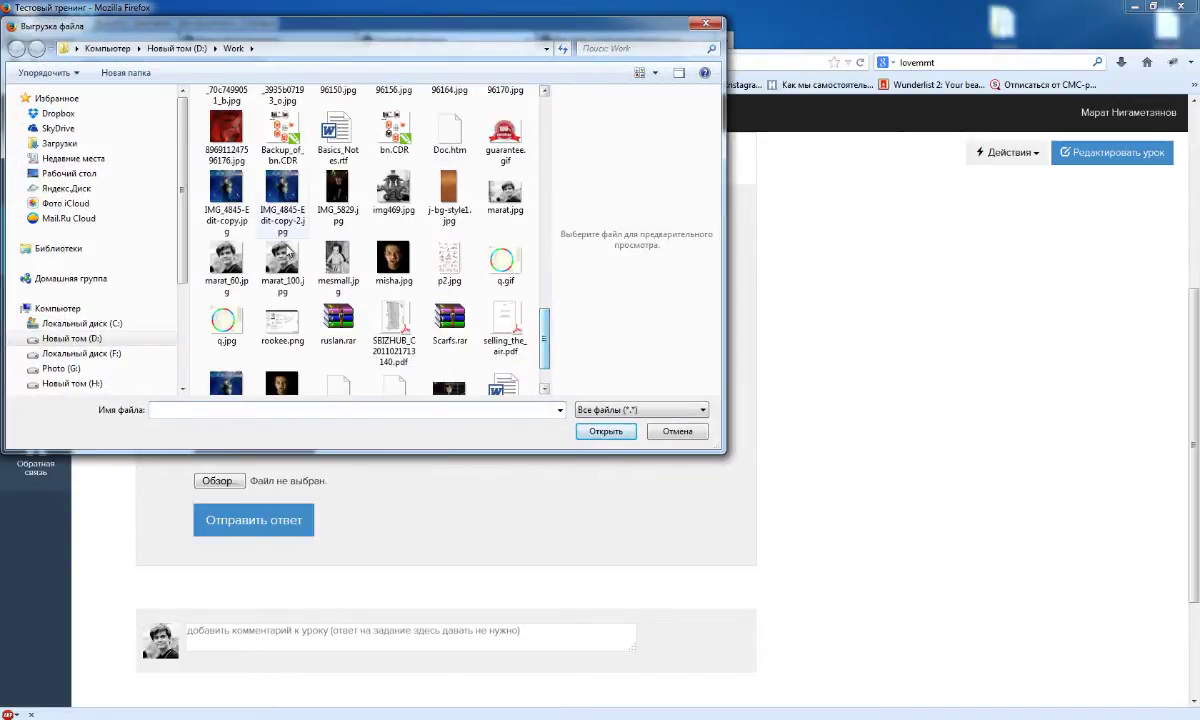
click(677, 431)
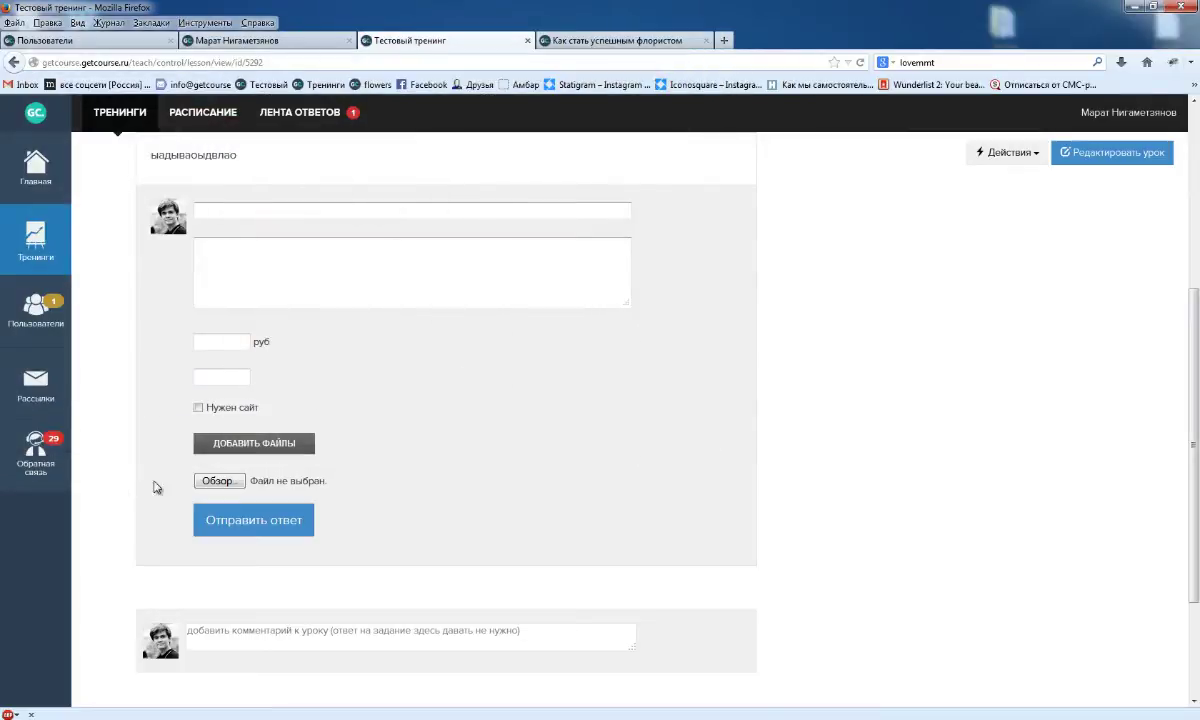
click(210, 481)
scroll(510, 140, down, 10)
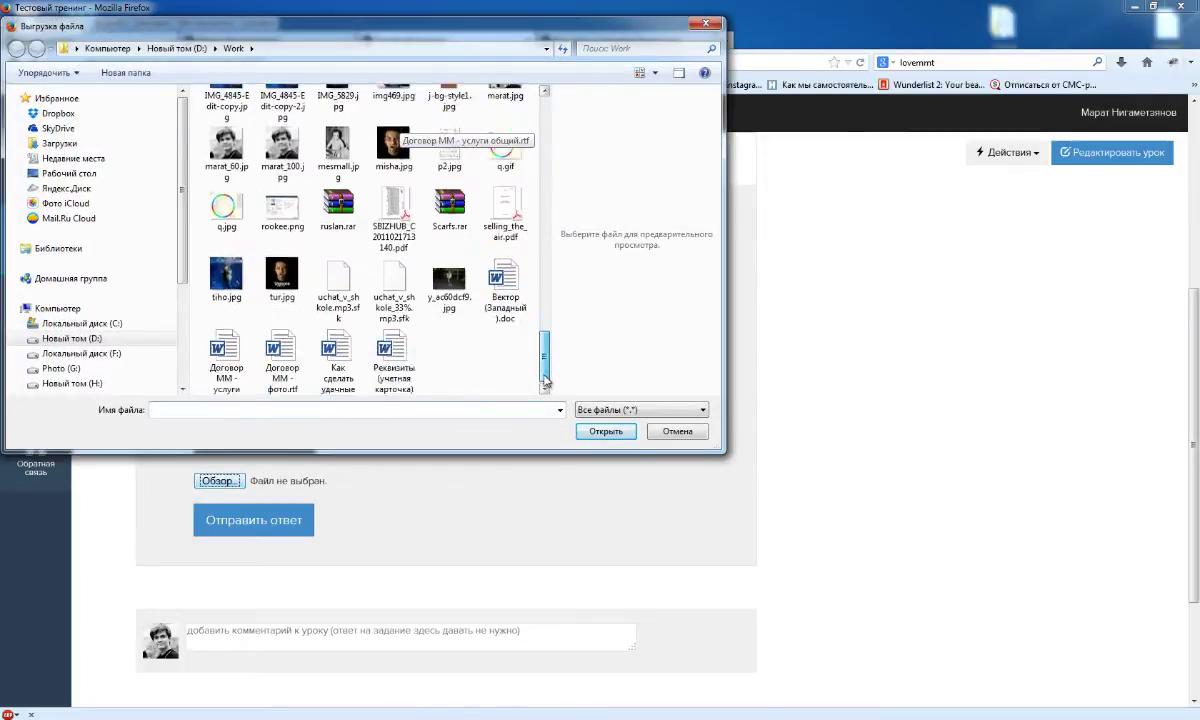
click(549, 252)
scroll(549, 255, up, 10)
click(677, 432)
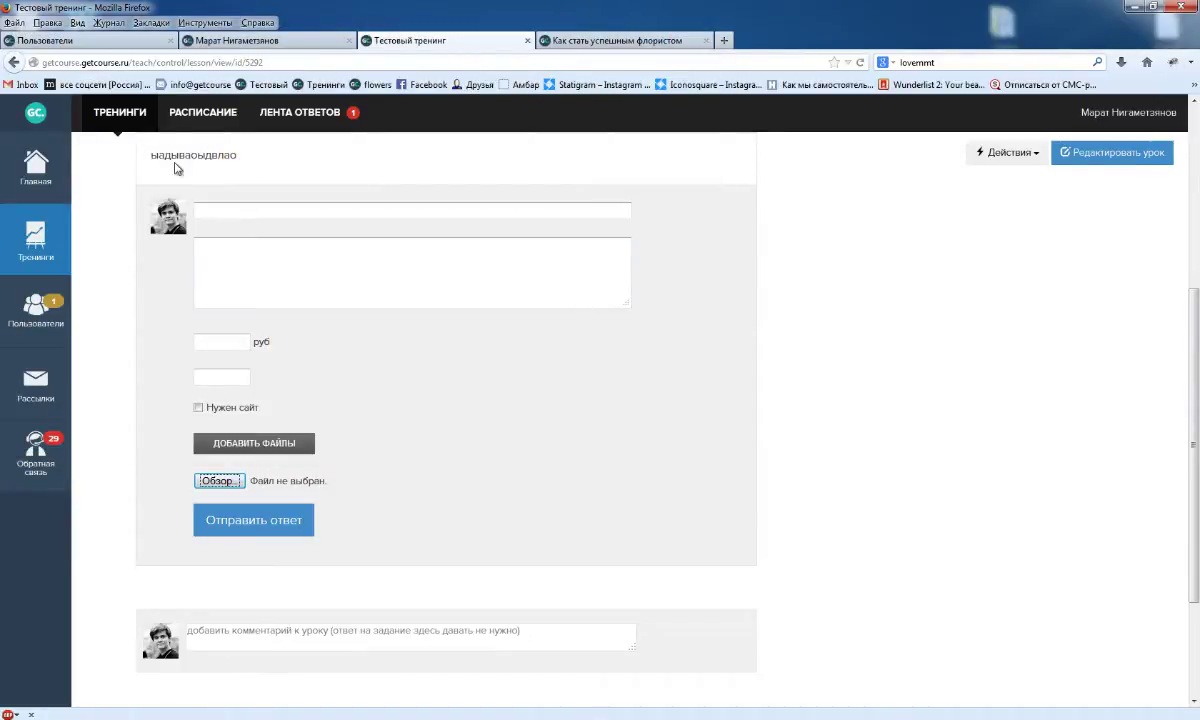
Step: Reopen the lesson for editing and go to the additional fields of its assignment
scroll(1029, 257, up, 5)
click(775, 258)
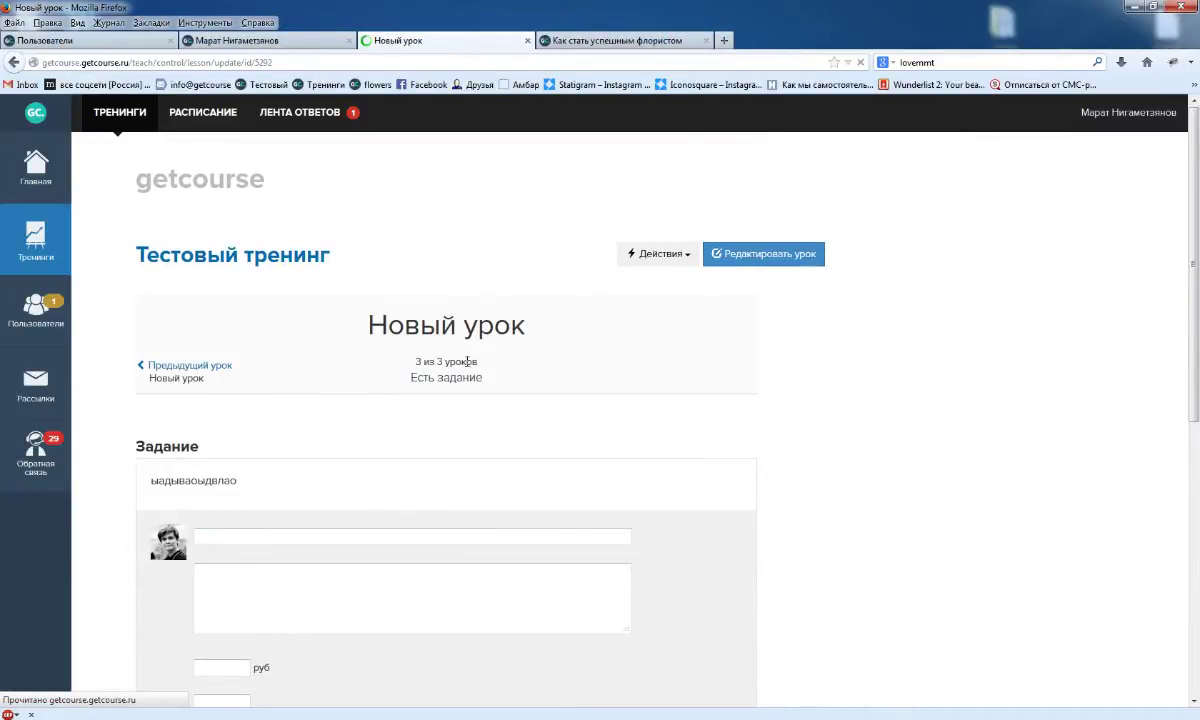
scroll(289, 528, down, 3)
scroll(285, 528, up, 3)
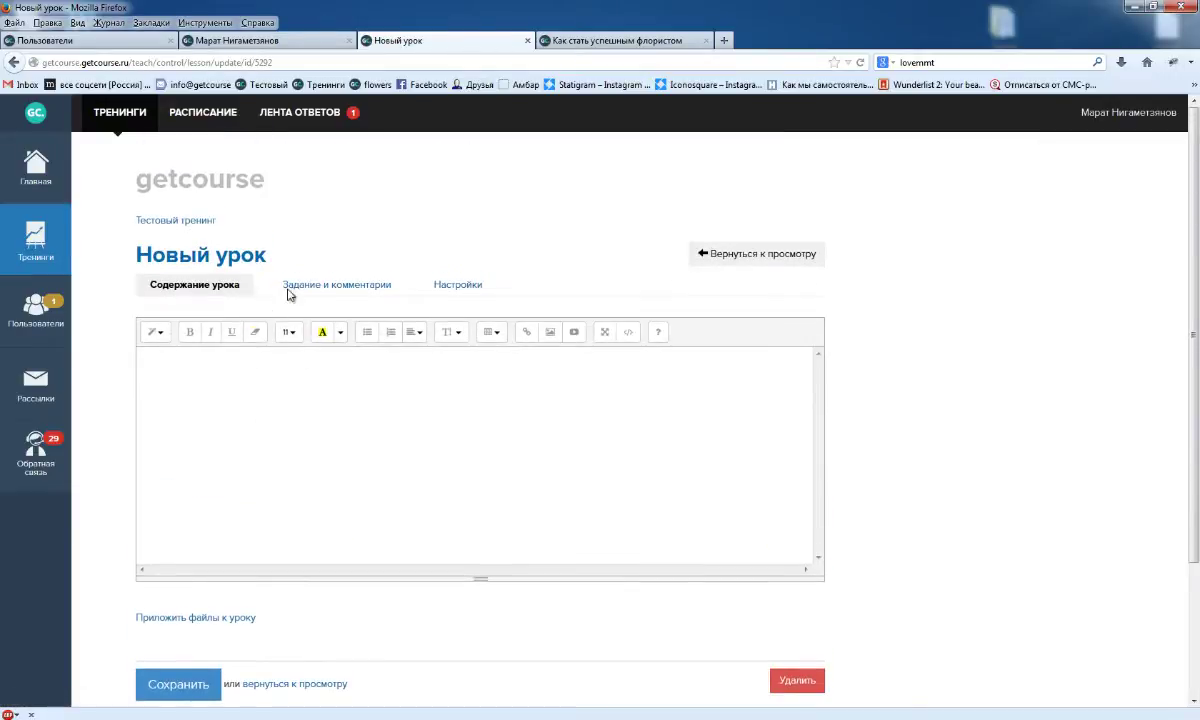
click(288, 287)
scroll(280, 537, down, 6)
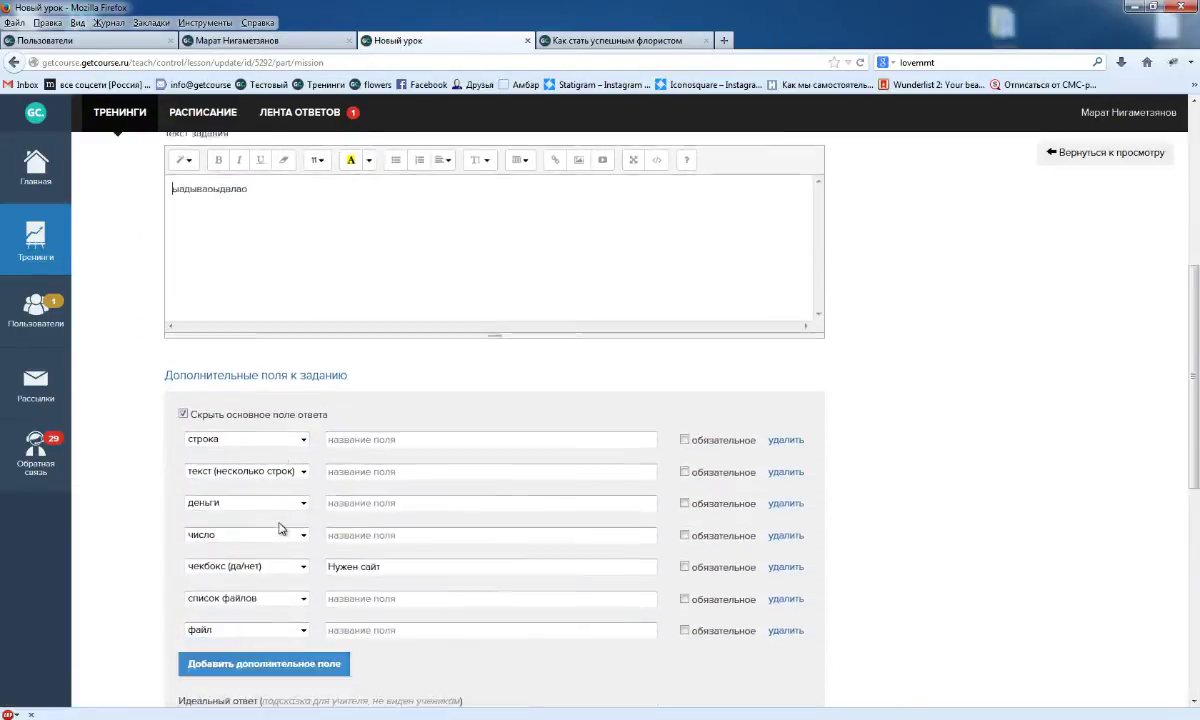
scroll(308, 429, up, 2)
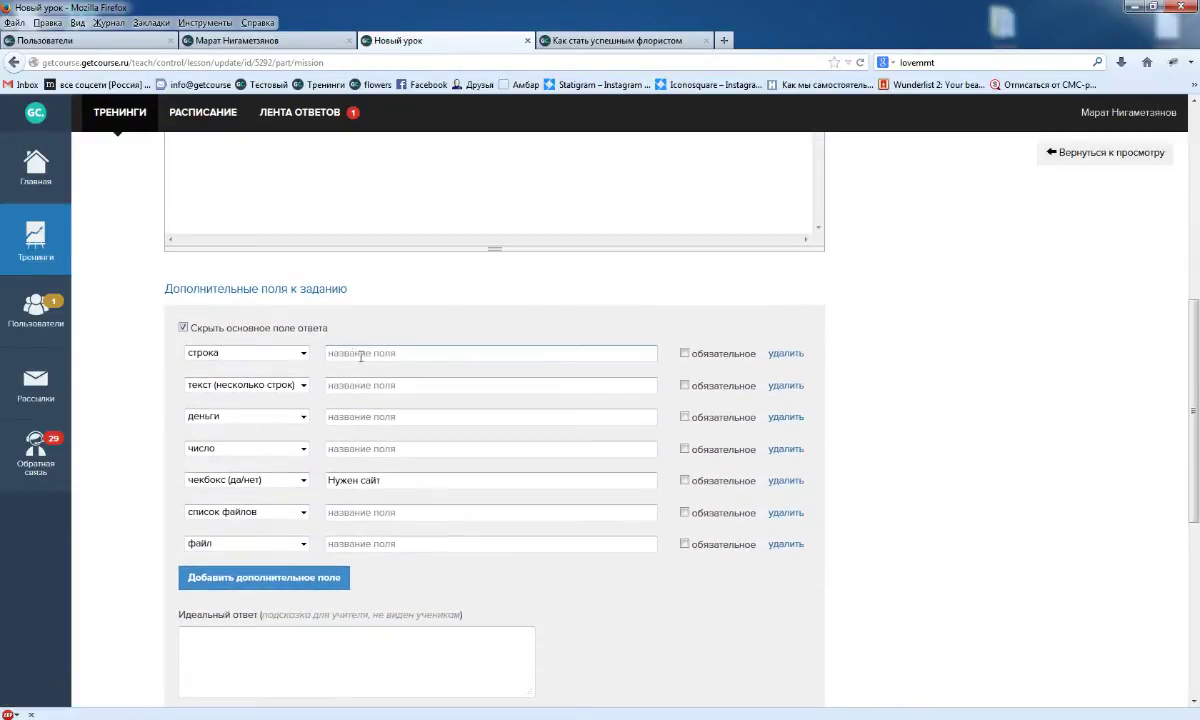
Step: Name the first three additional fields "СТрока", "Текст" and "Деньги"
text(Cnh)
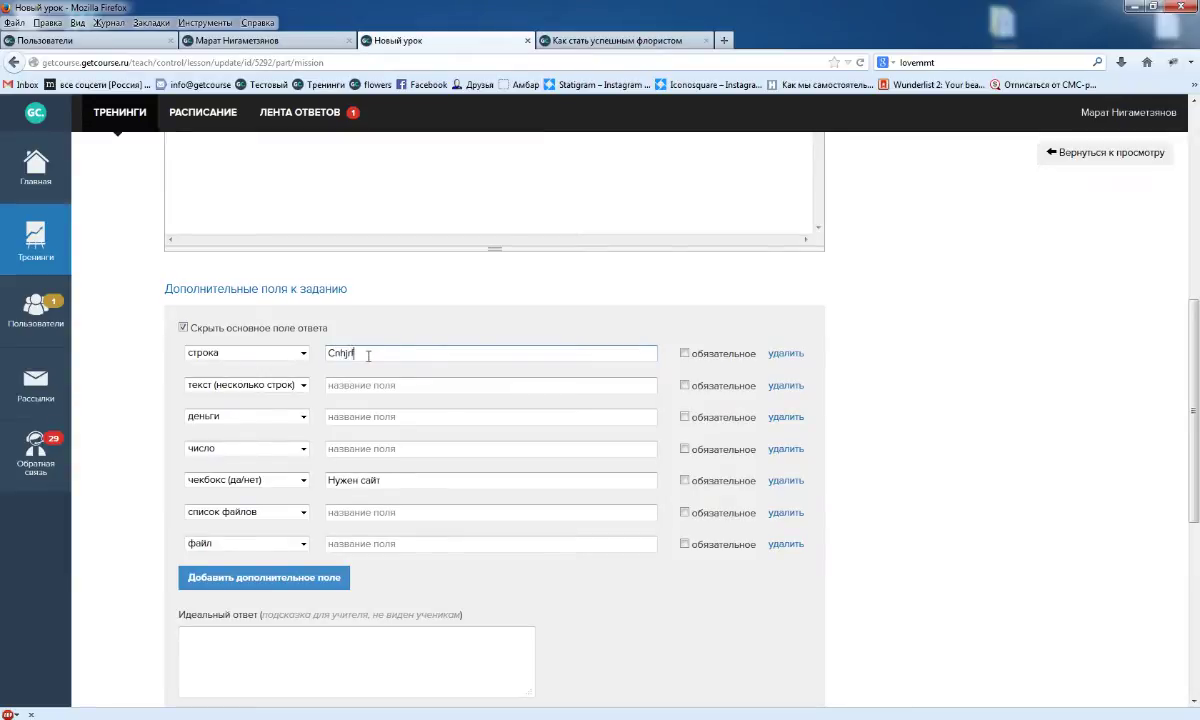
text(jrf)
key(ctrl+a)
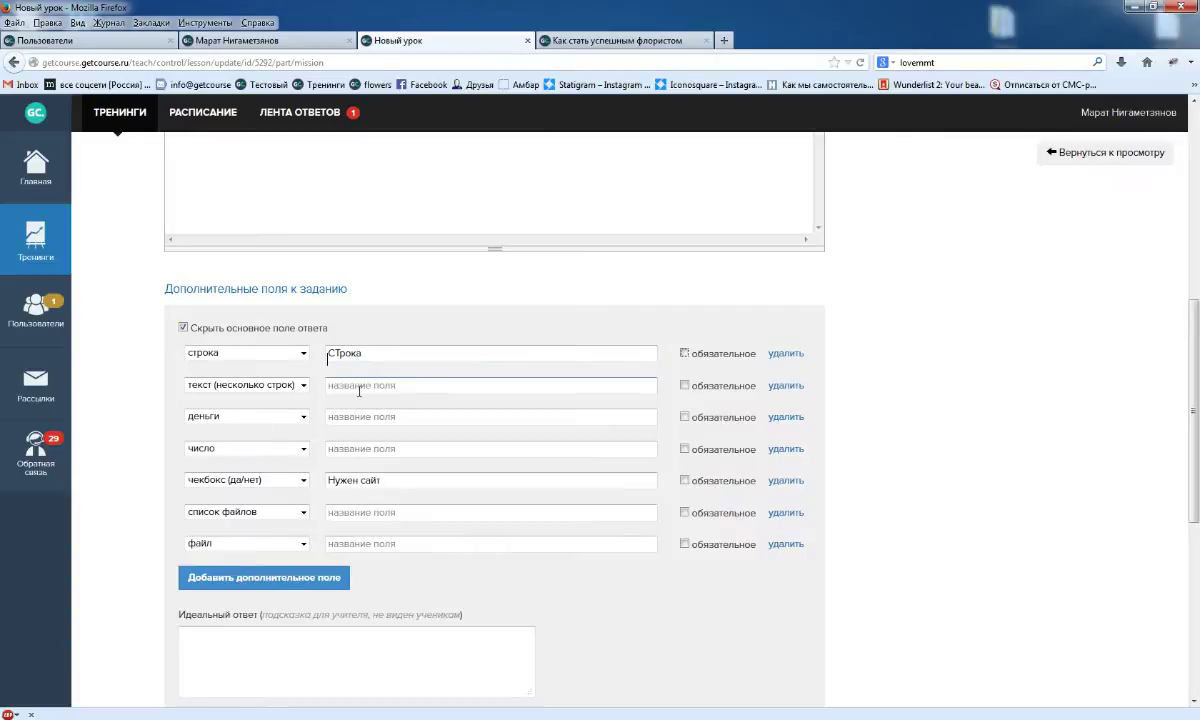
click(362, 385)
text(Текст)
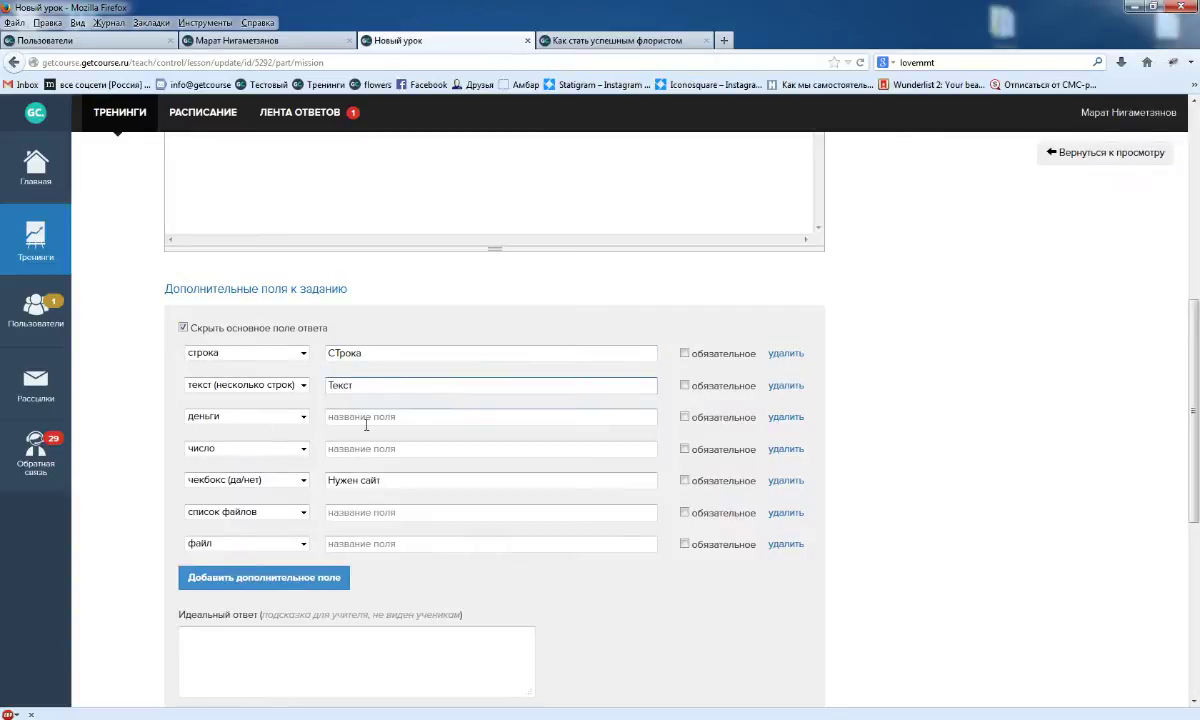
click(366, 418)
text(Деньги)
Step: Save the named additional fields and return to the lesson's viewing page
scroll(324, 498, down, 5)
click(205, 546)
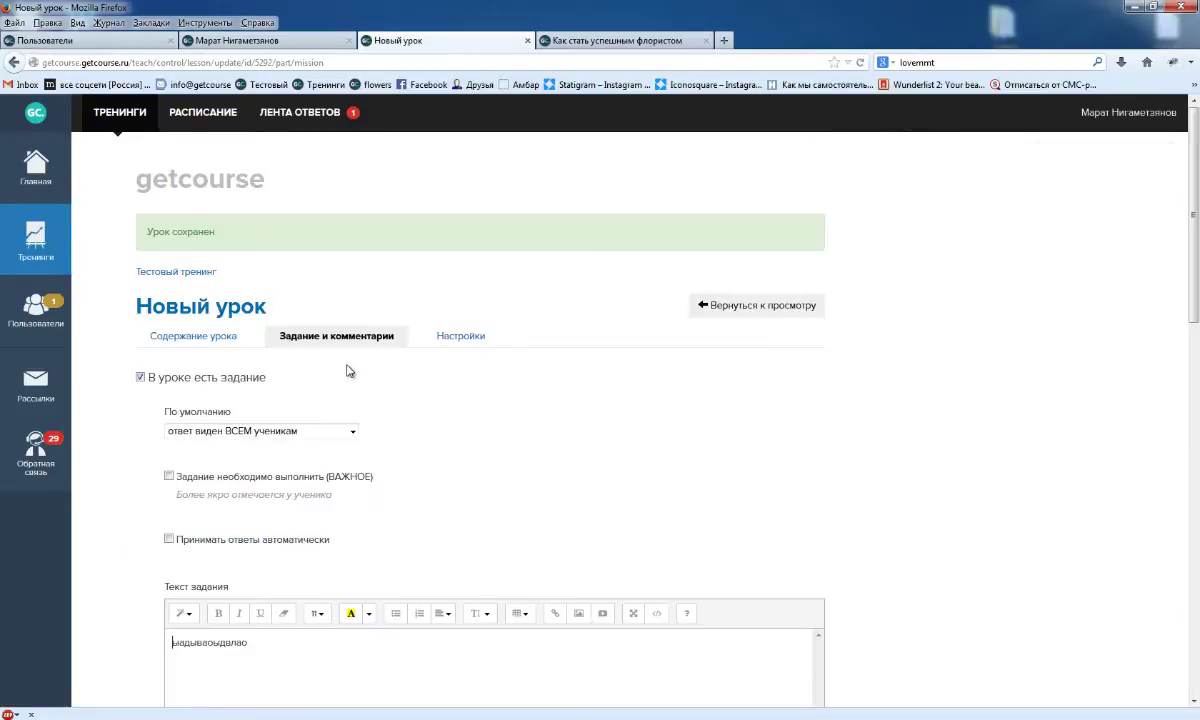
click(241, 310)
Step: Examine how the field names are shown in the lesson's answer form, from the single-line field to the file fields
scroll(372, 510, down, 3)
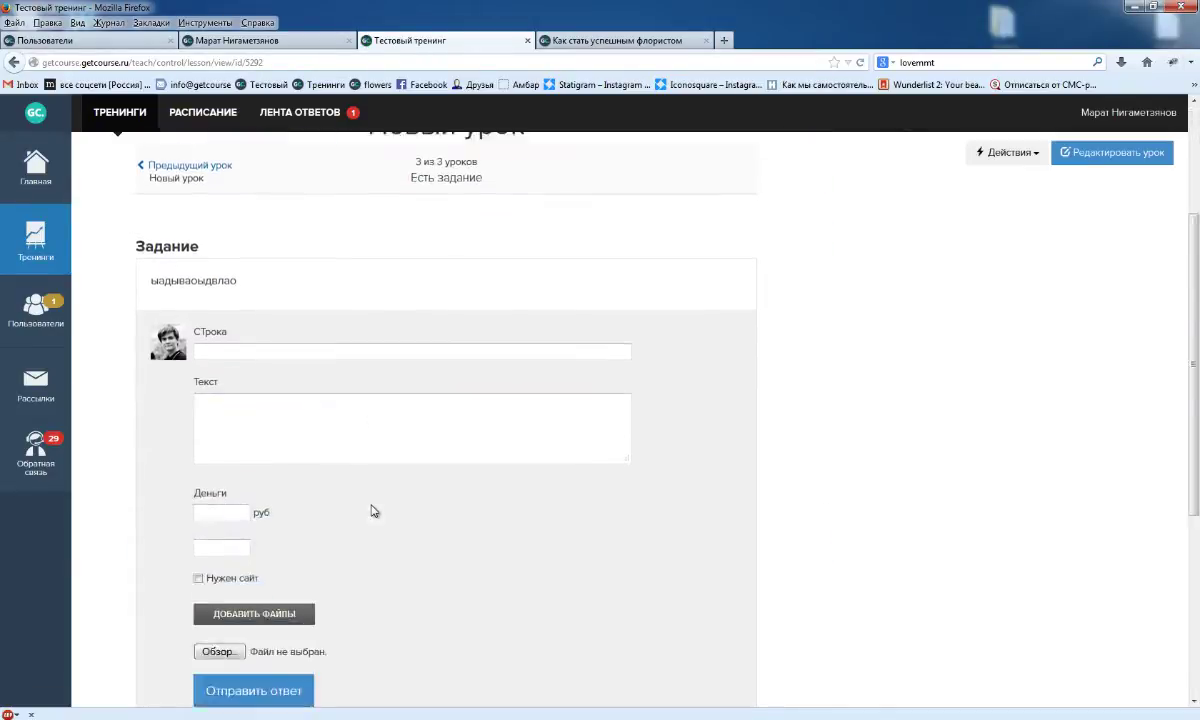
scroll(372, 510, down, 1)
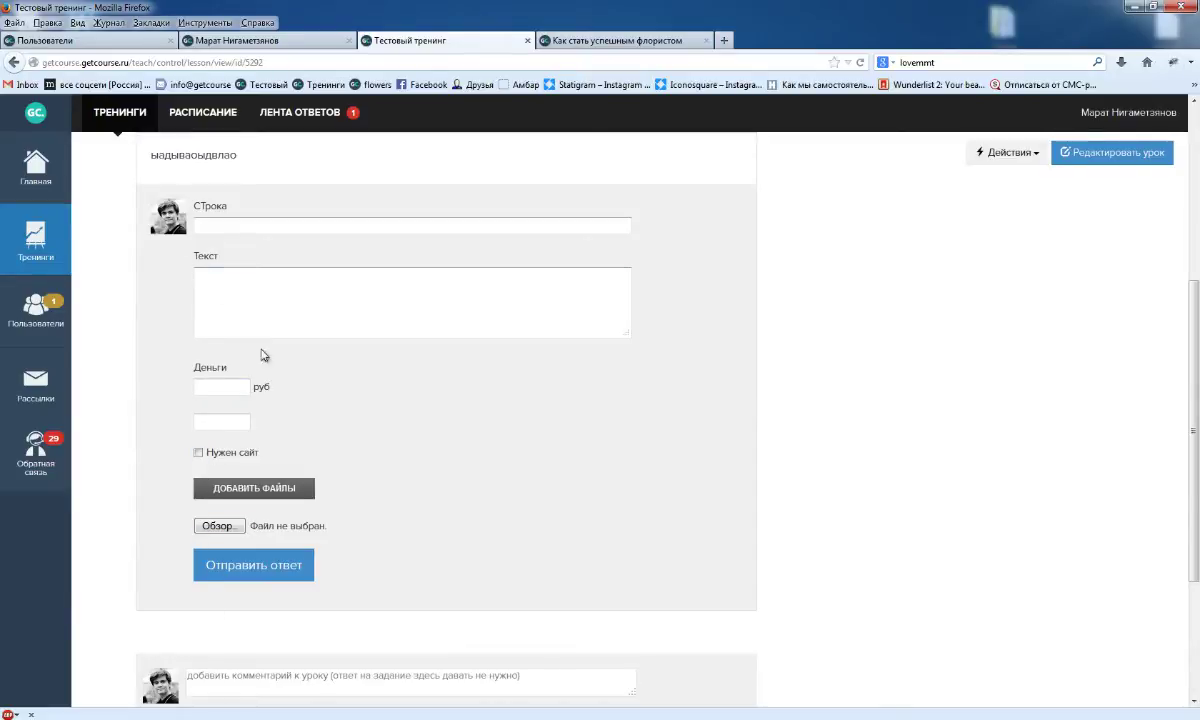
scroll(340, 490, up, 3)
click(264, 551)
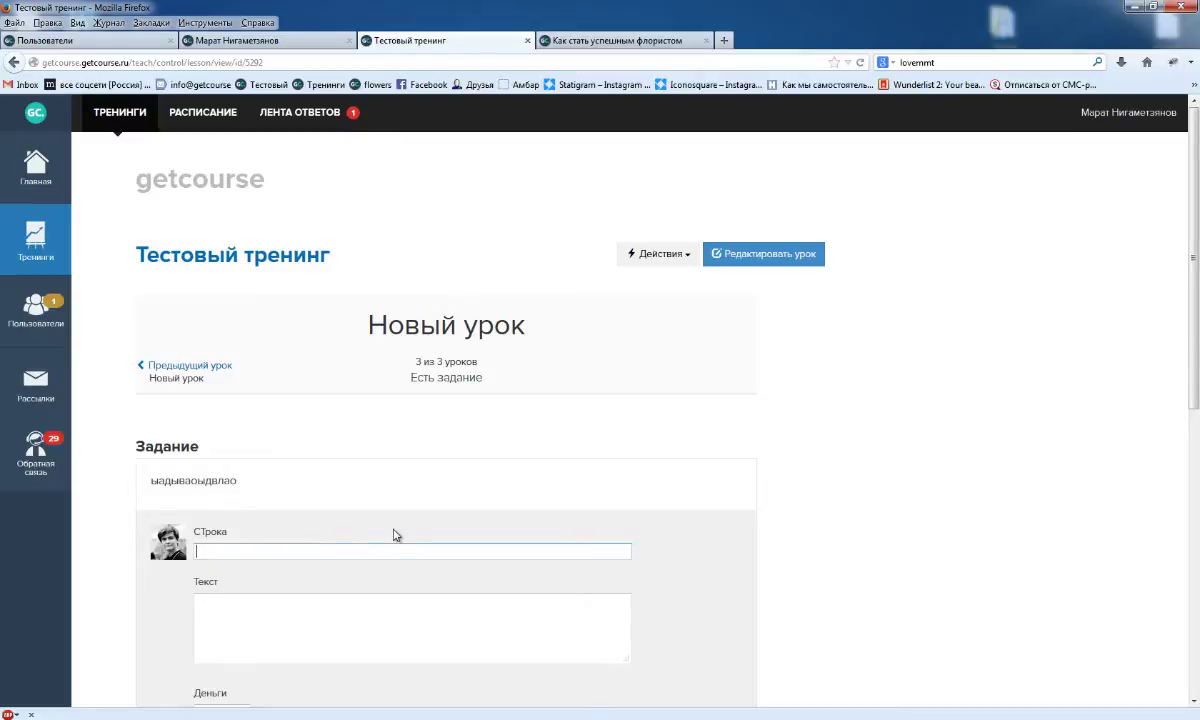
scroll(394, 535, down, 2)
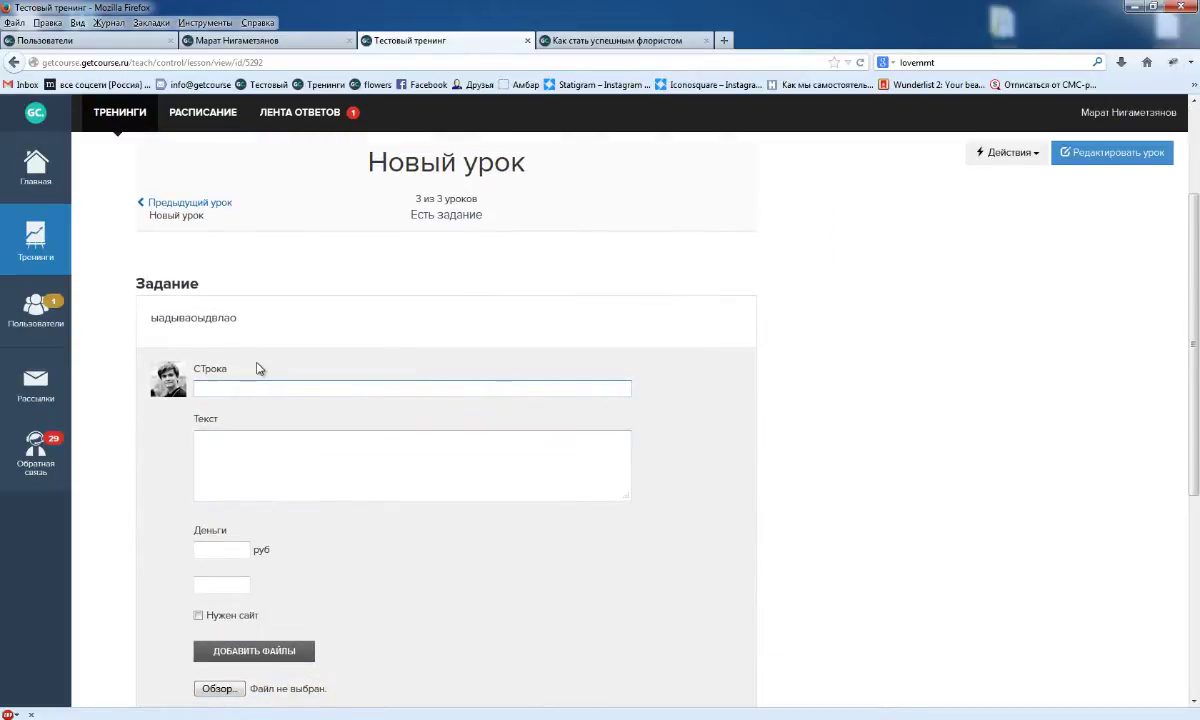
scroll(260, 400, down, 3)
scroll(279, 485, up, 5)
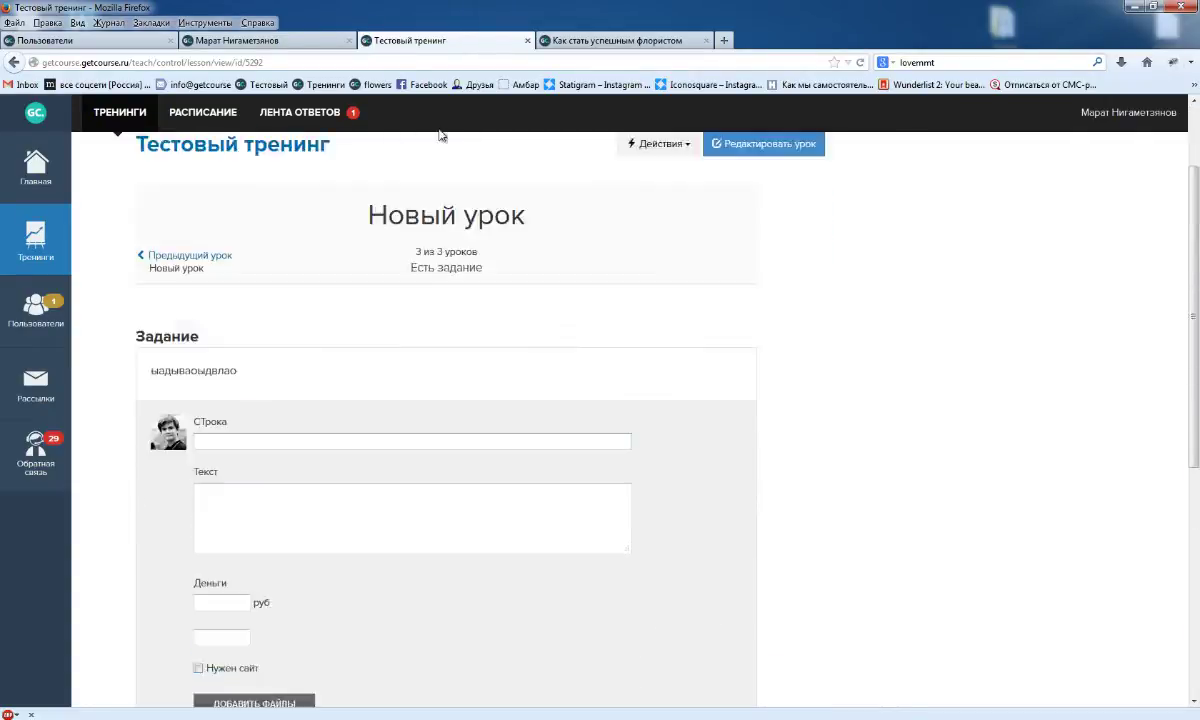
Step: Reopen the lesson's assignment settings, go down to the stop-lesson option and save the lesson
scroll(200, 530, down, 4)
scroll(153, 389, up, 2)
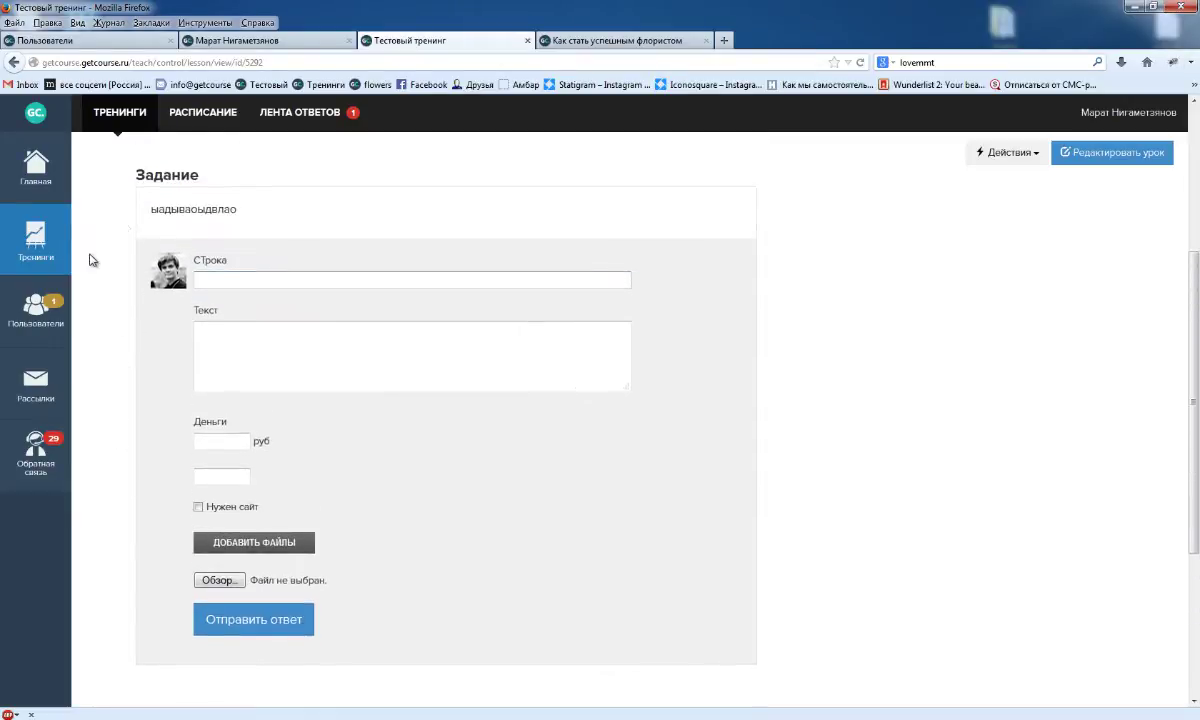
drag(137, 193, 195, 512)
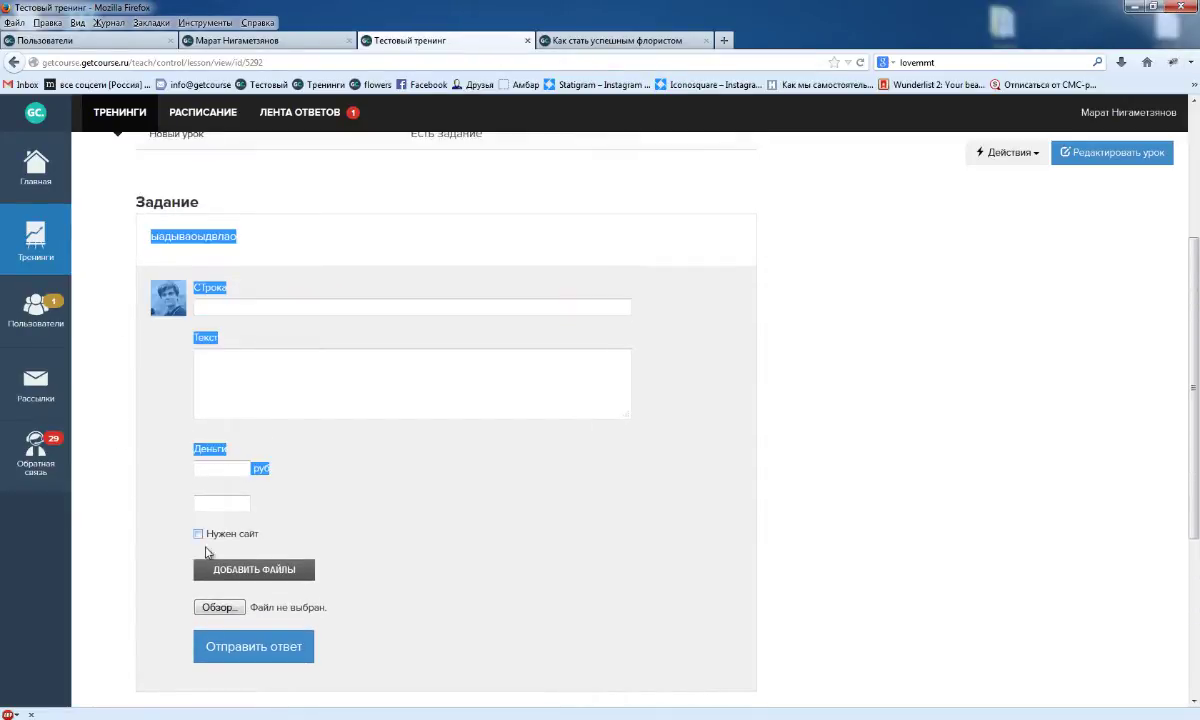
scroll(268, 498, down, 3)
scroll(268, 498, up, 4)
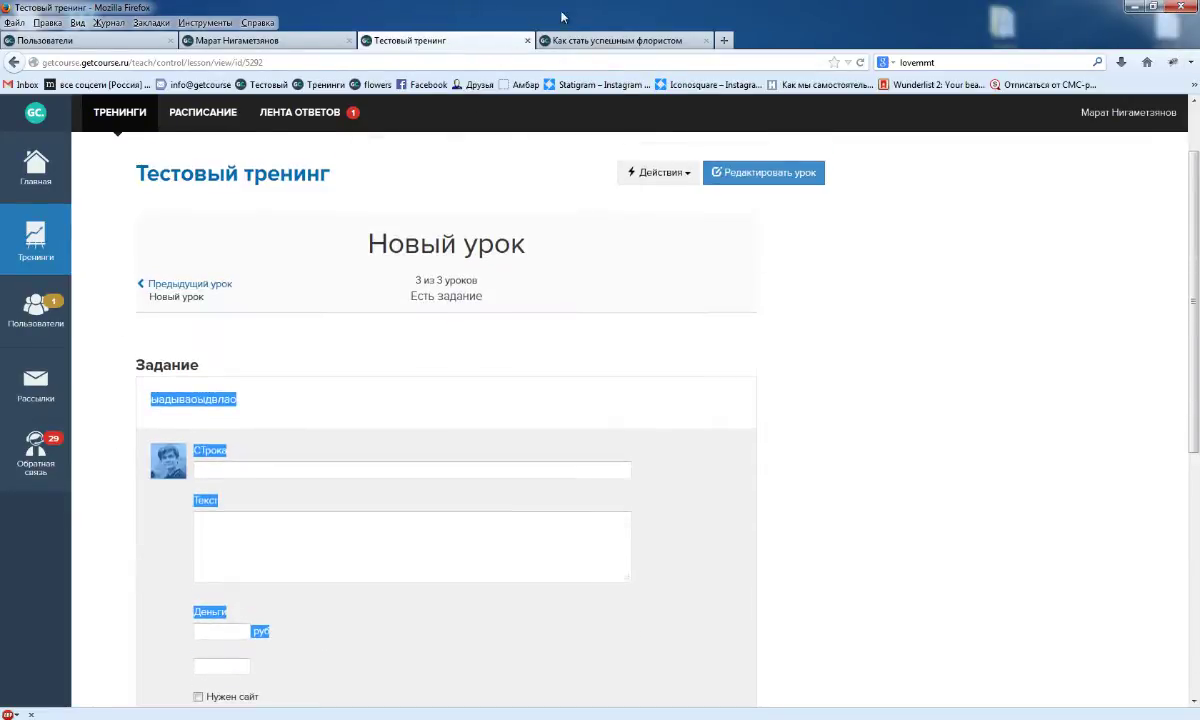
click(712, 173)
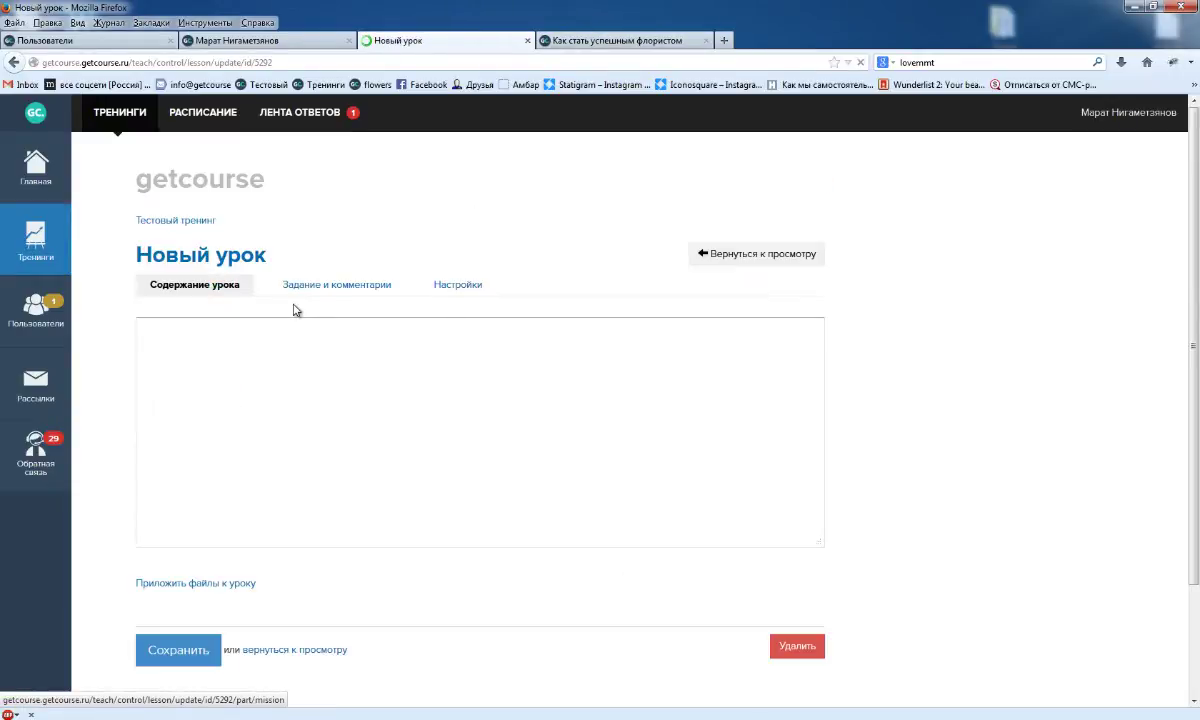
click(320, 281)
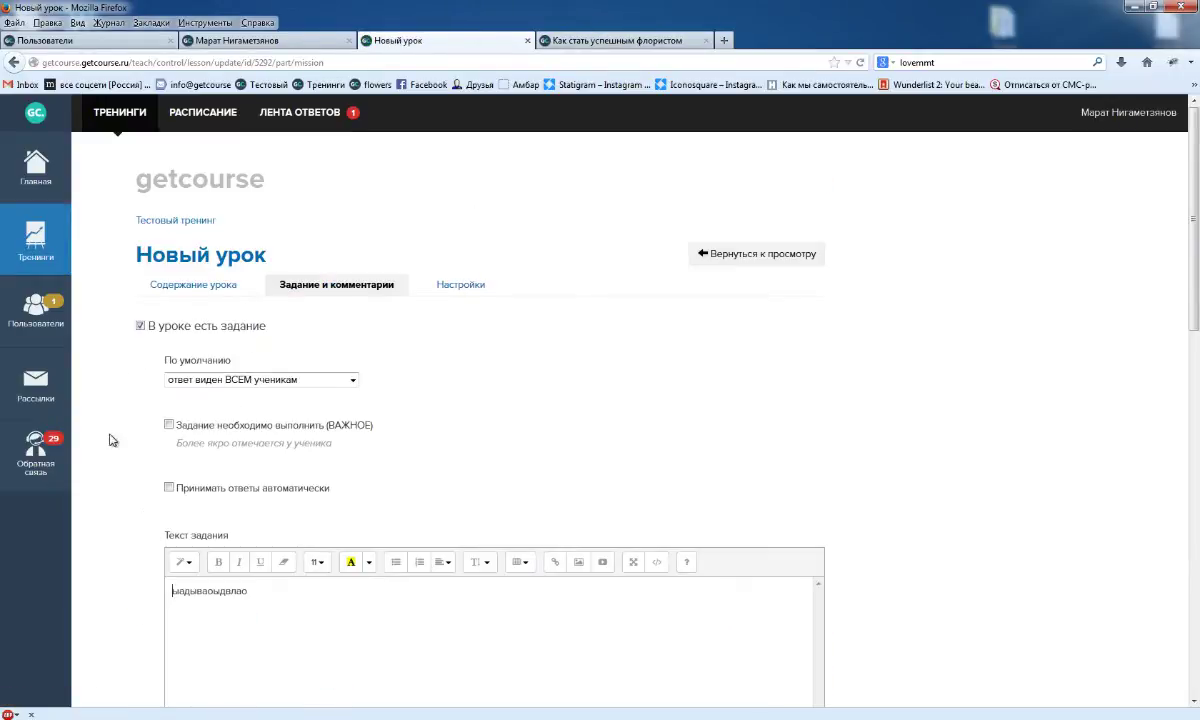
scroll(112, 440, down, 10)
click(139, 397)
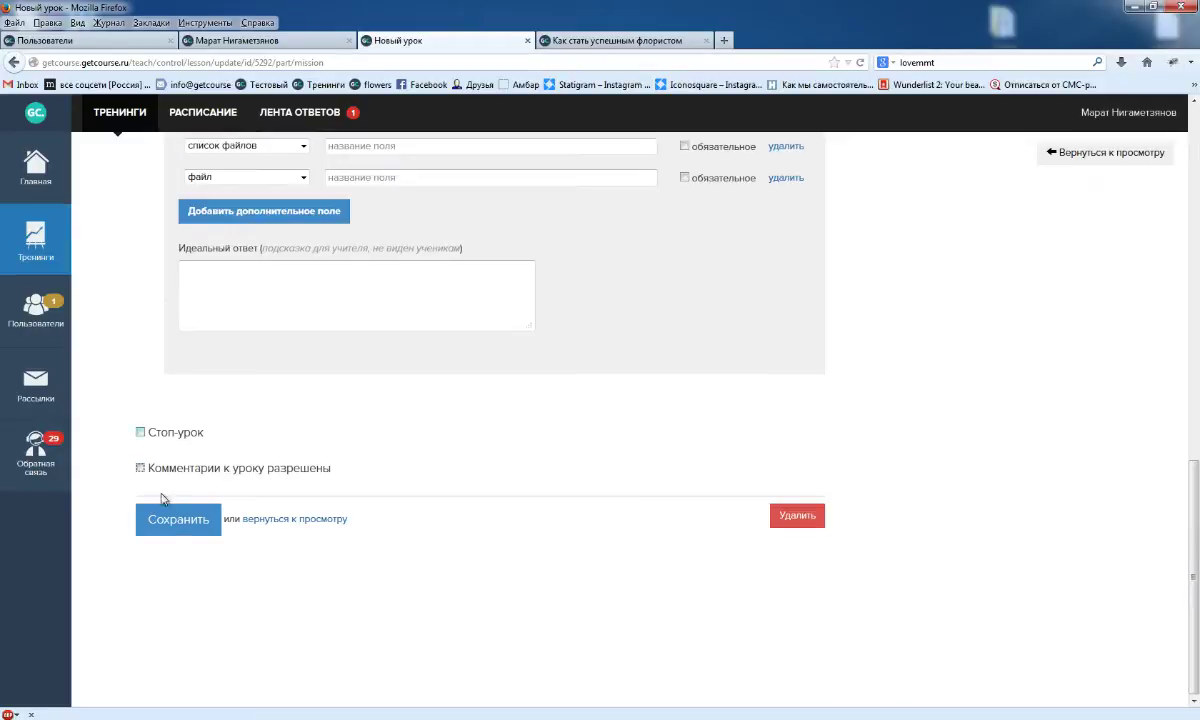
click(165, 515)
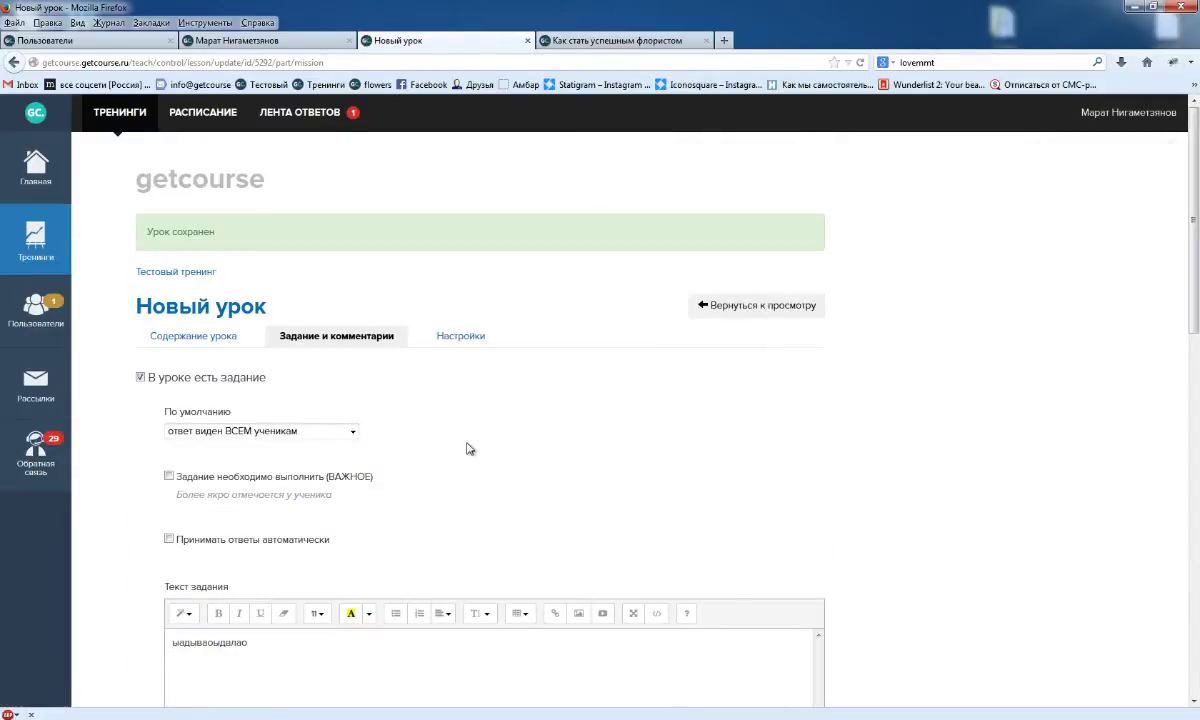
Step: Go back to the lesson's viewing page and fill the «СТрока» and «Текст» answer fields with 123123
click(218, 314)
scroll(466, 450, down, 5)
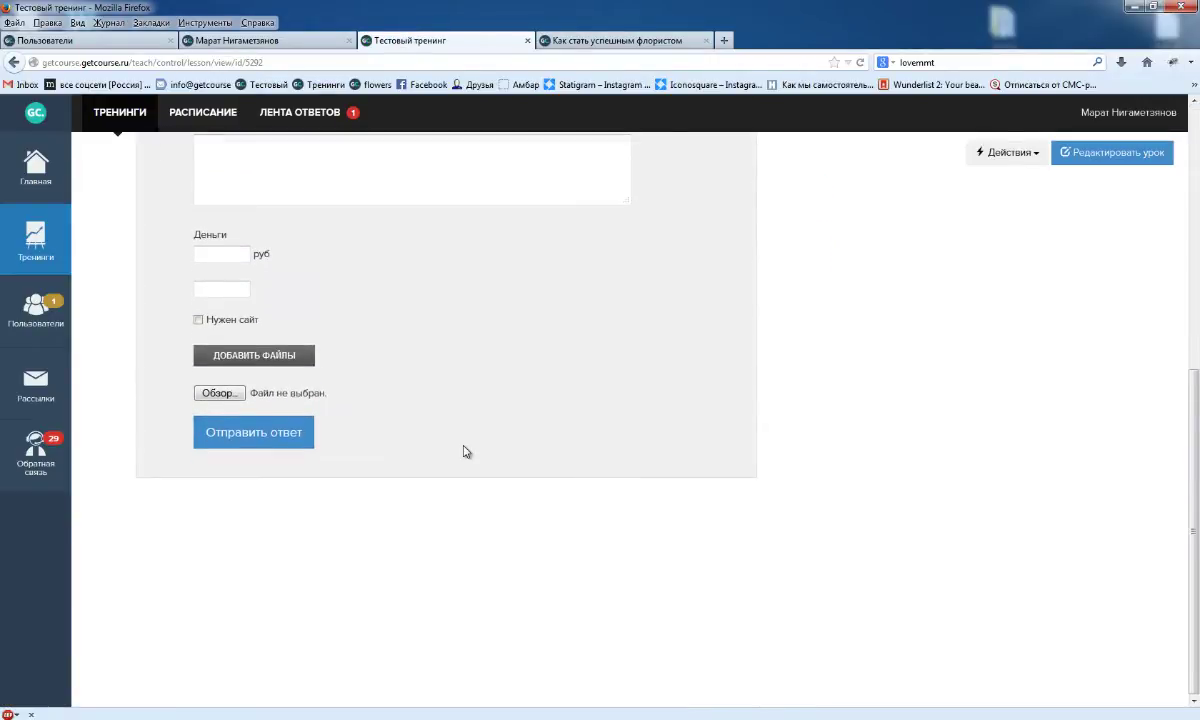
scroll(464, 450, up, 4)
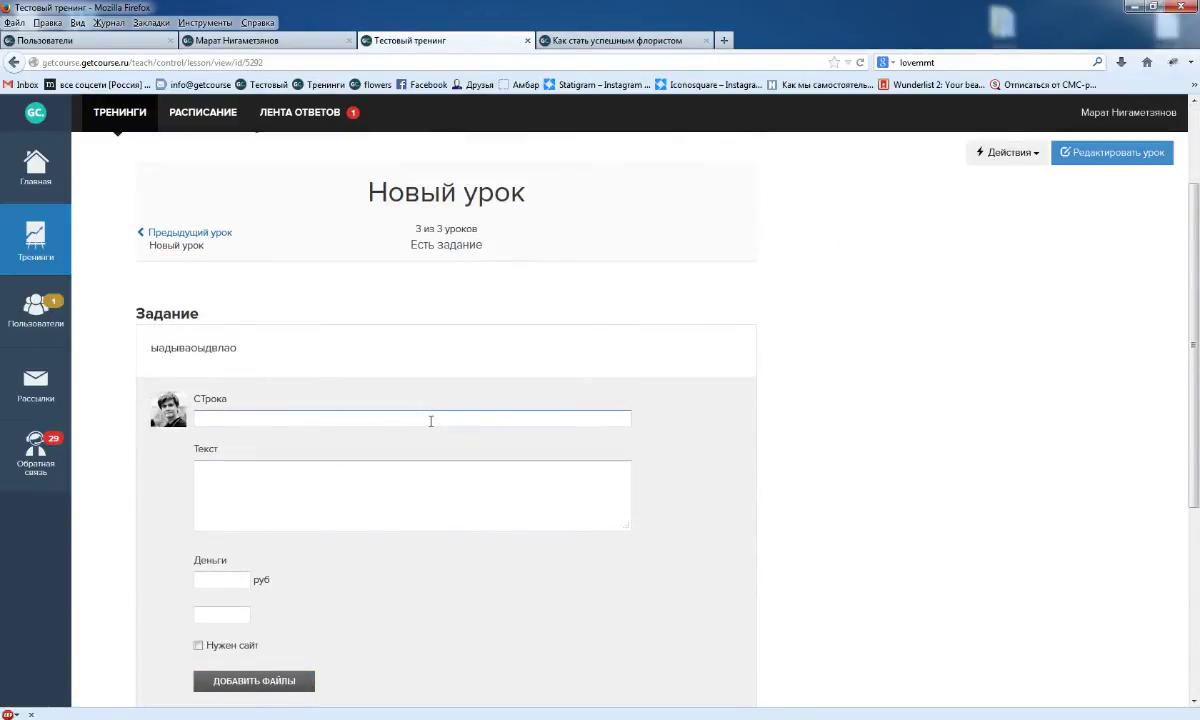
scroll(400, 513, down, 3)
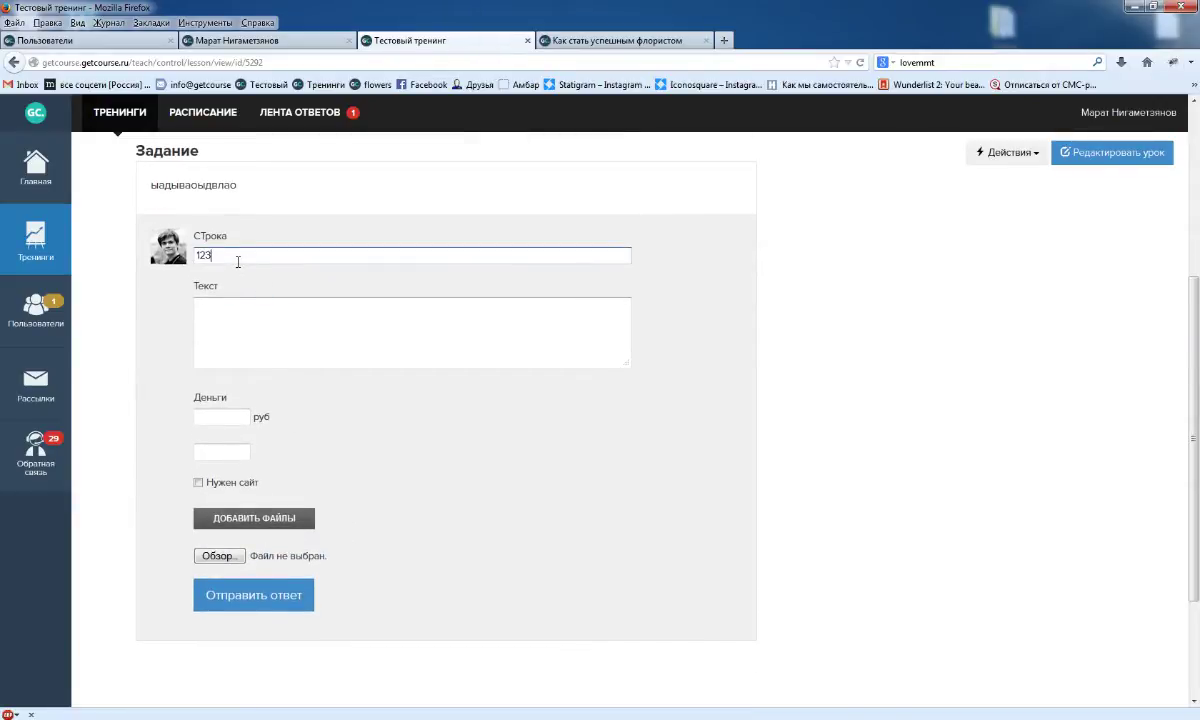
text(123)
key(Tab)
text(123123)
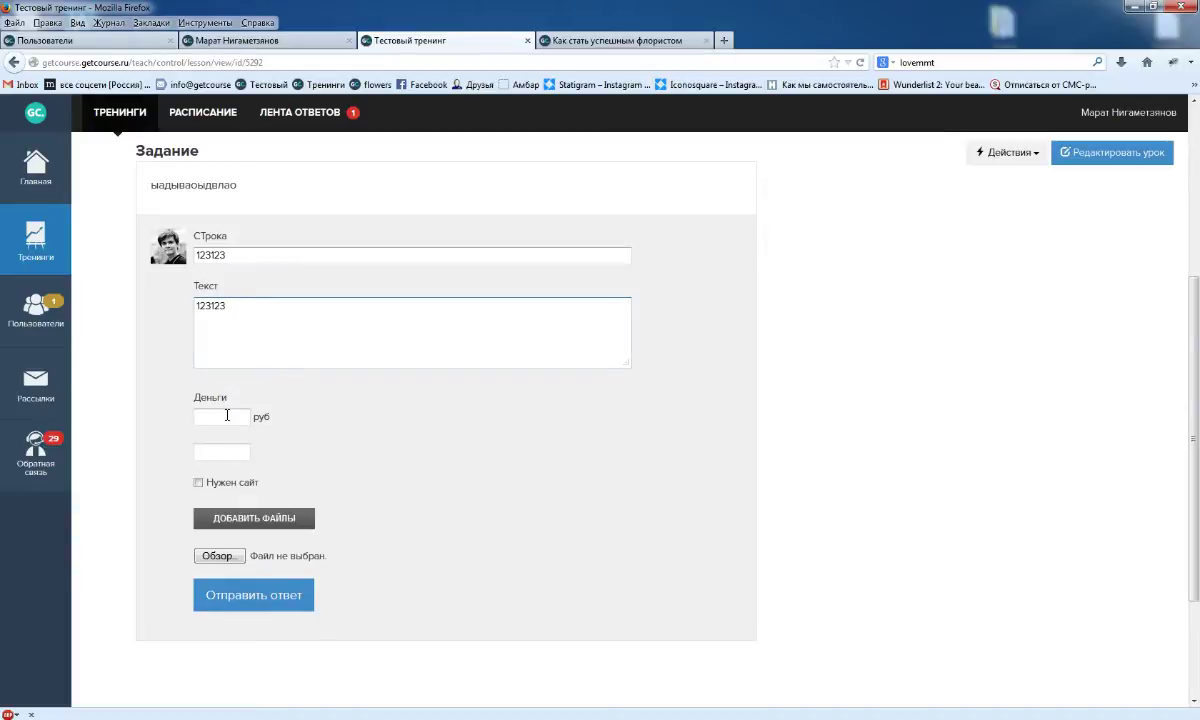
Step: Enter 10 in both the «Деньги» field and the unnamed number field, and tick «Нужен сайт»
click(227, 415)
text(10)
click(234, 455)
text(10)
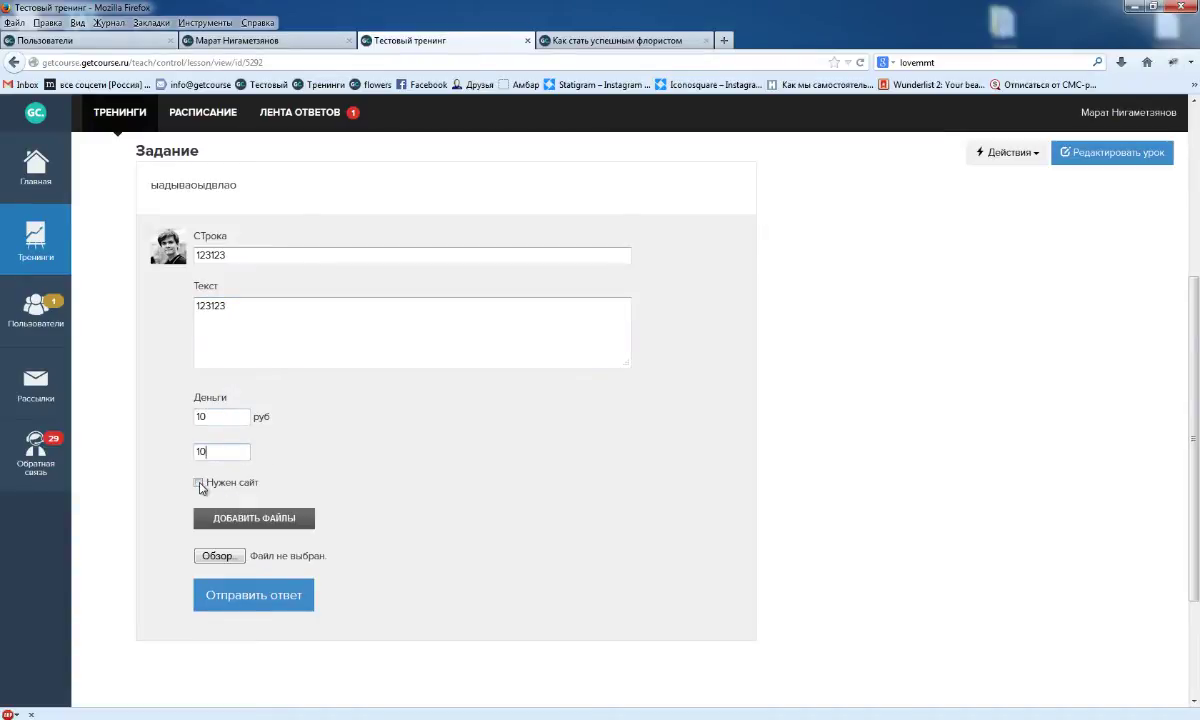
click(198, 482)
Step: Attach the image 896911247596150.jpg to the answer's file list and submit the answer
click(233, 520)
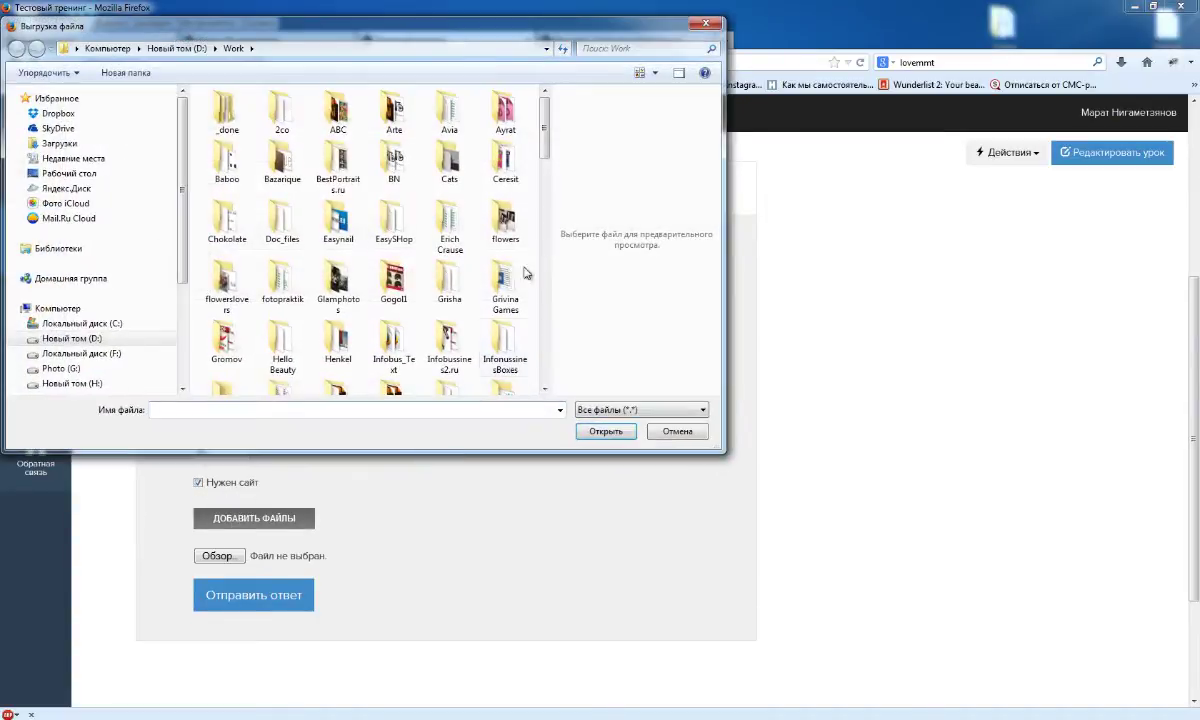
scroll(483, 287, down, 10)
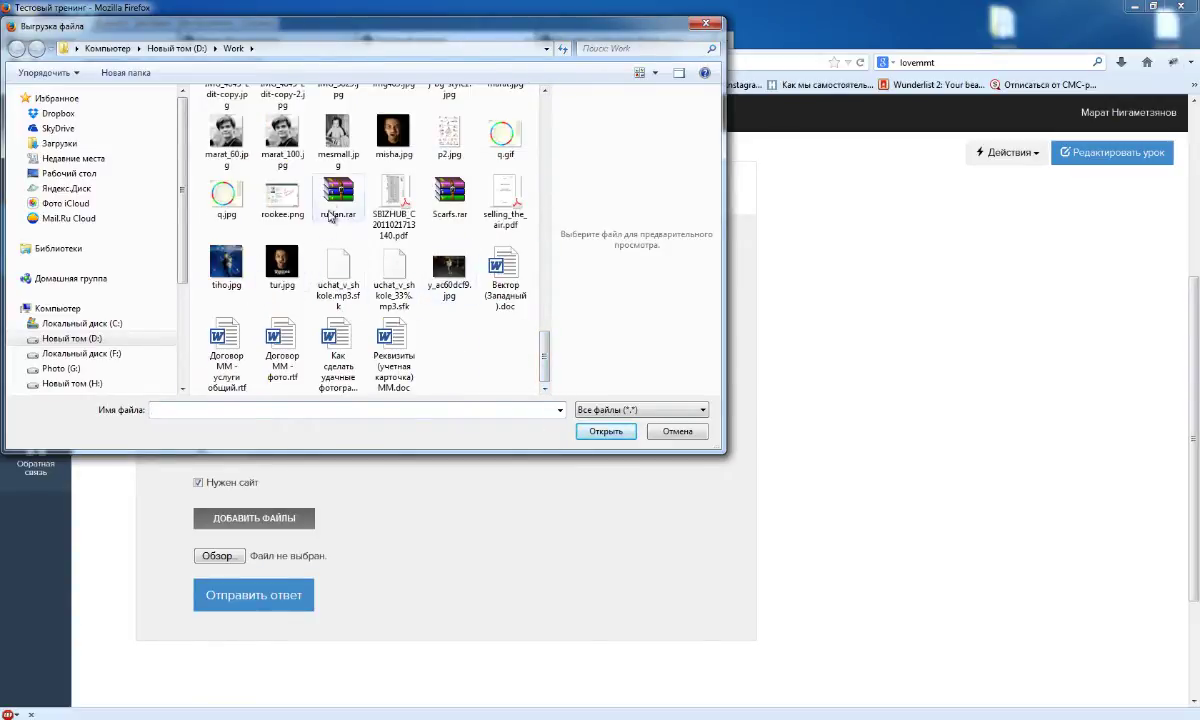
click(385, 140)
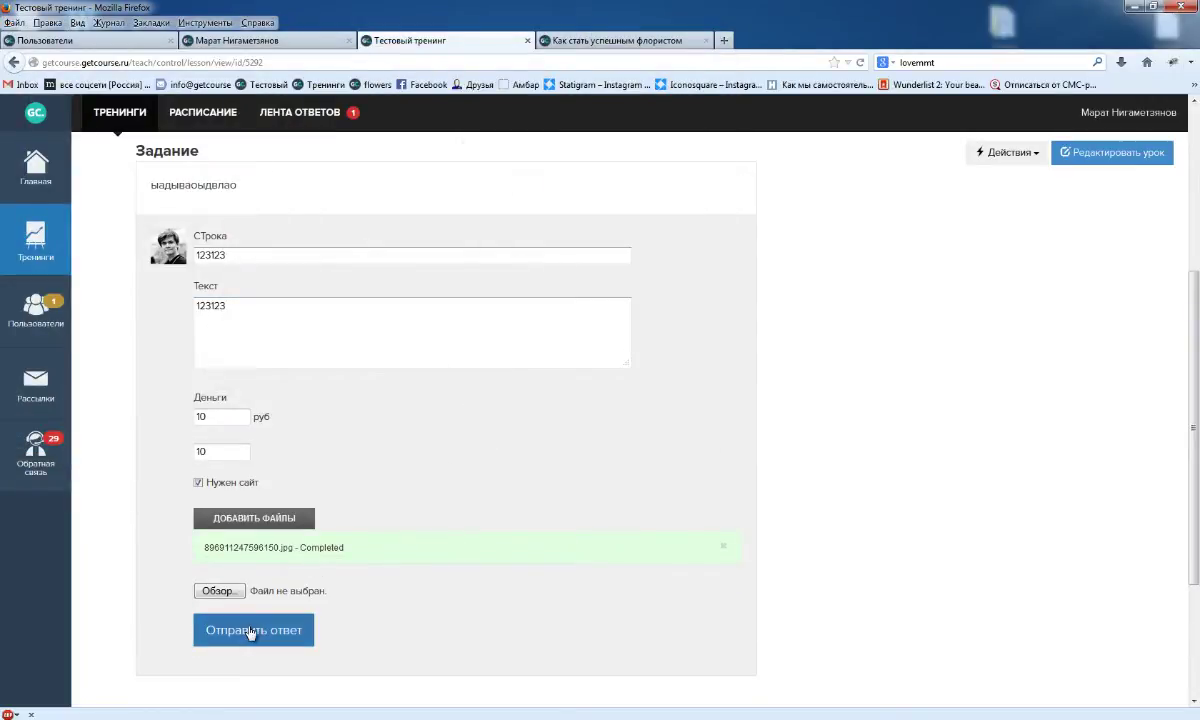
click(249, 632)
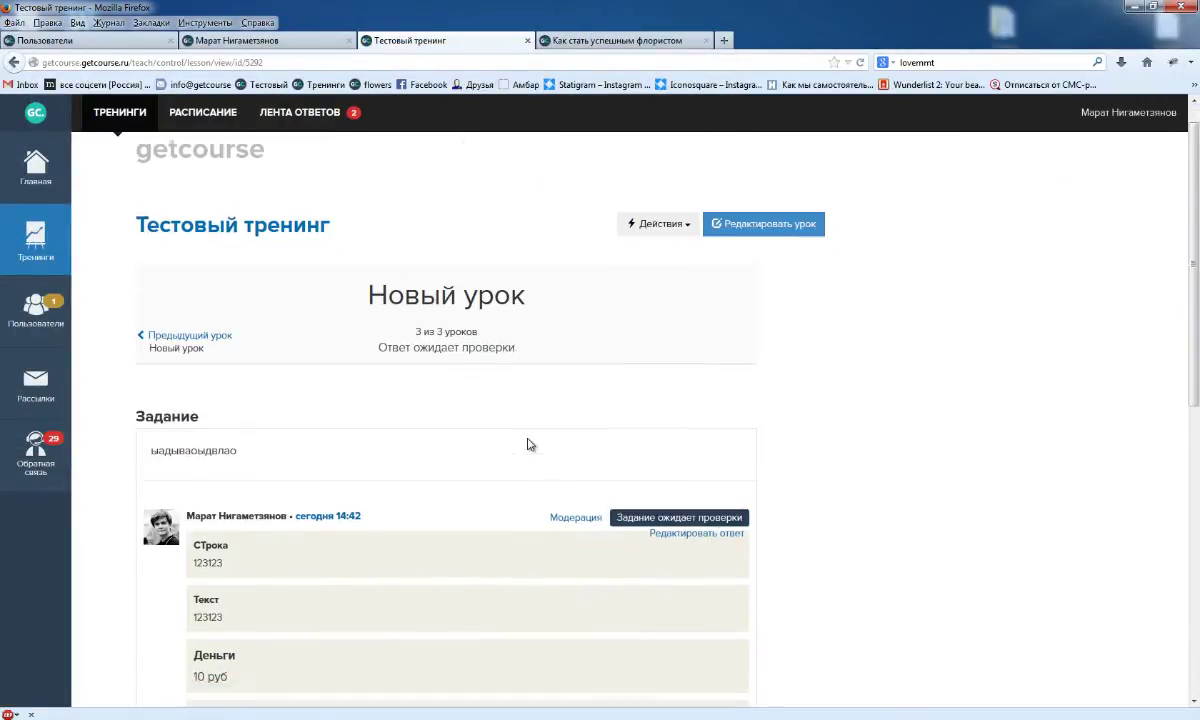
Step: Examine the submitted answer's fields and attached image, including its editing form, and return to the lesson page
scroll(307, 360, down, 3)
scroll(258, 290, up, 3)
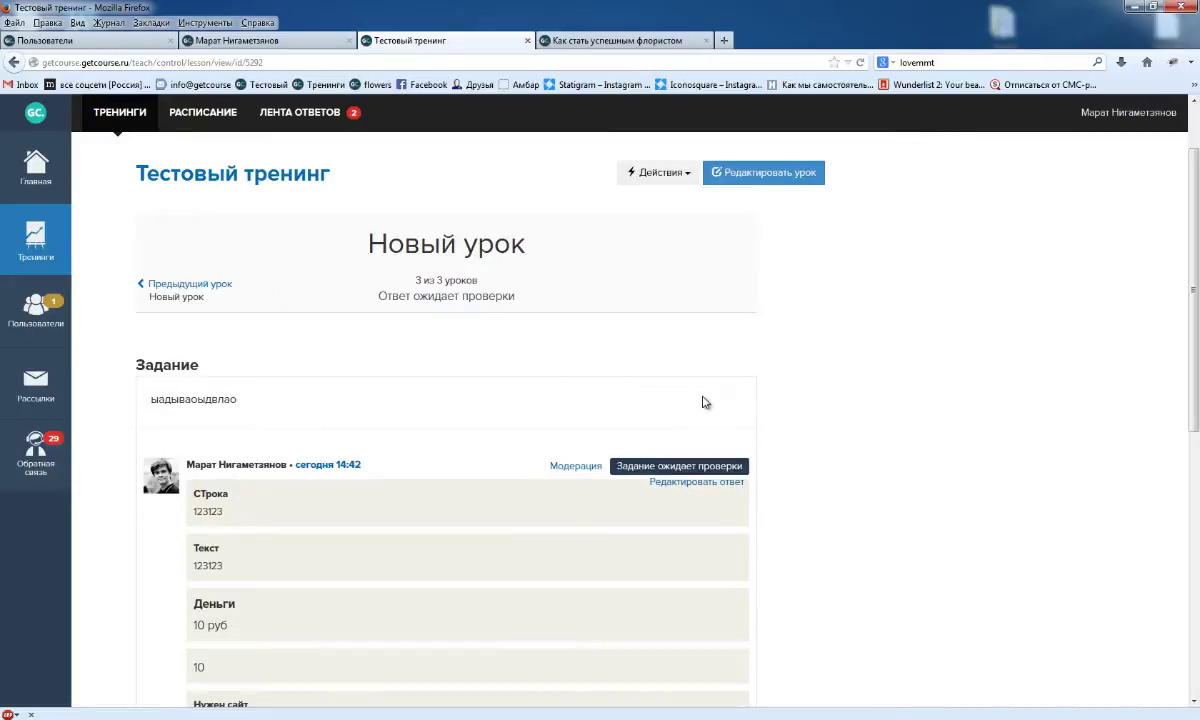
scroll(783, 383, down, 4)
scroll(783, 383, up, 2)
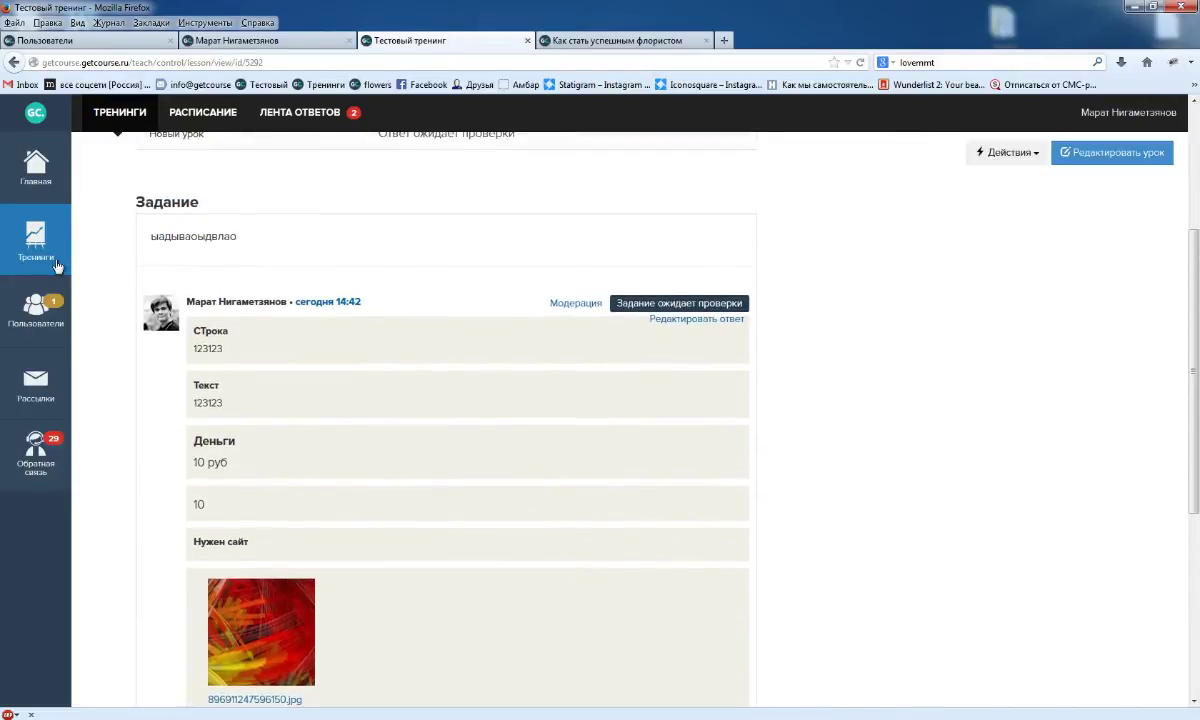
scroll(777, 429, down, 4)
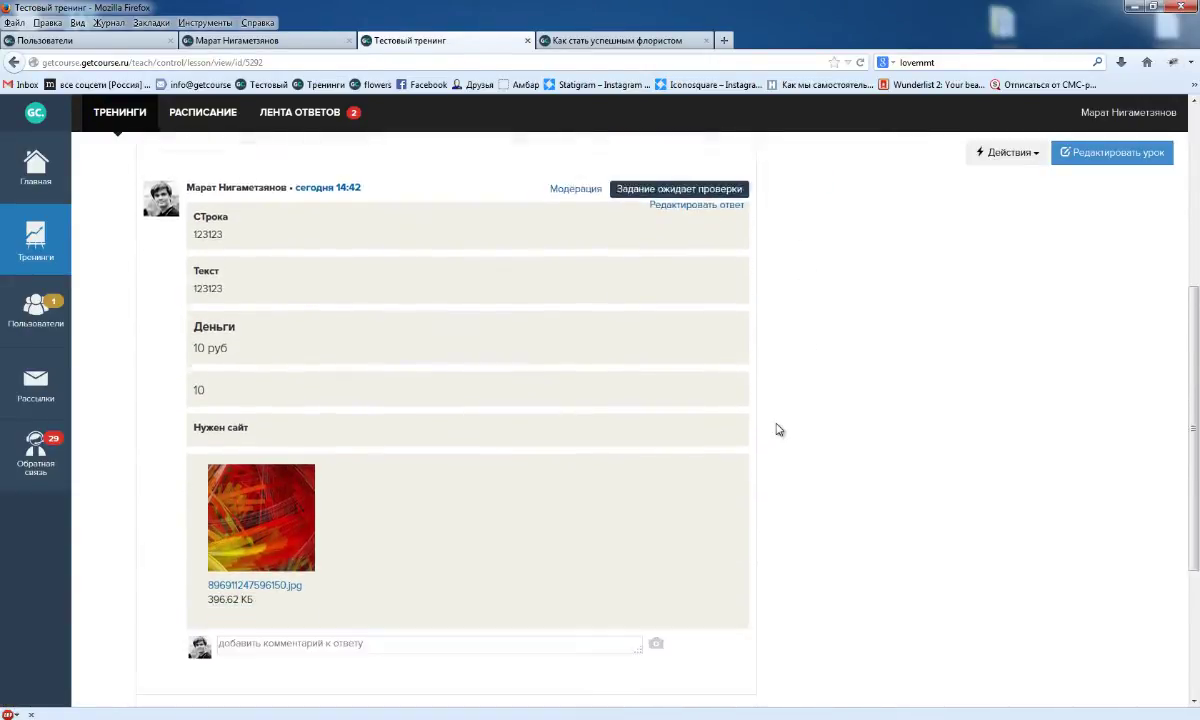
scroll(722, 462, up, 1)
scroll(722, 462, up, 3)
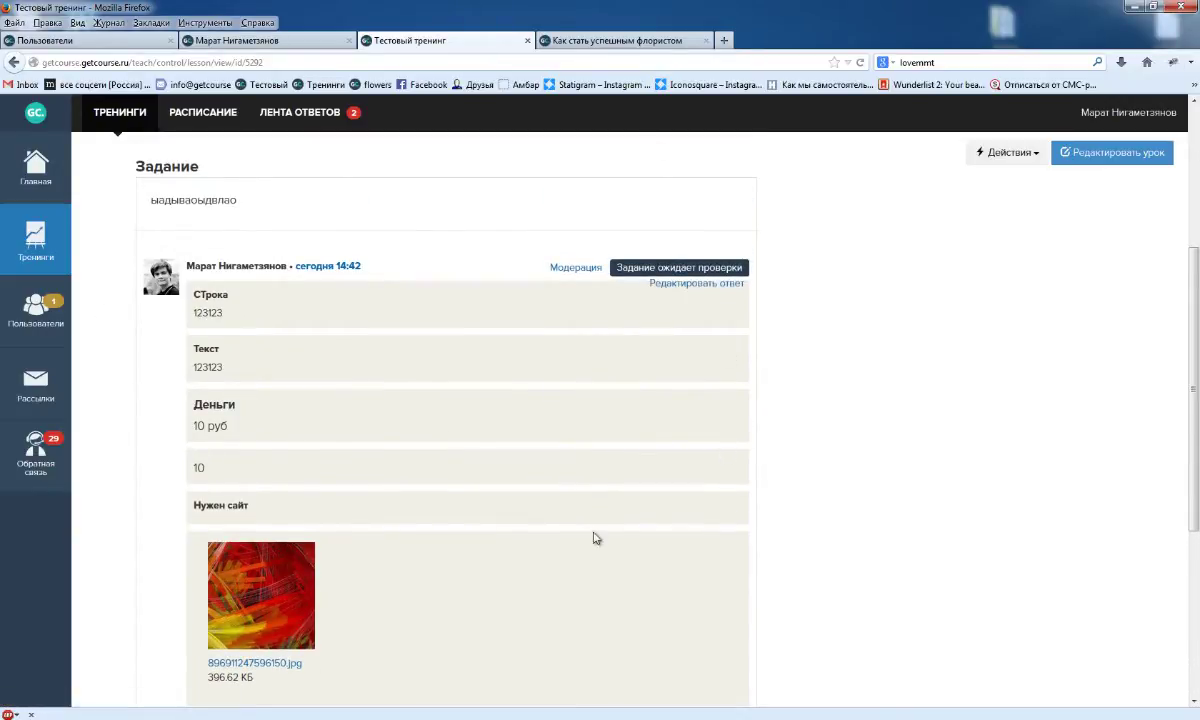
click(709, 287)
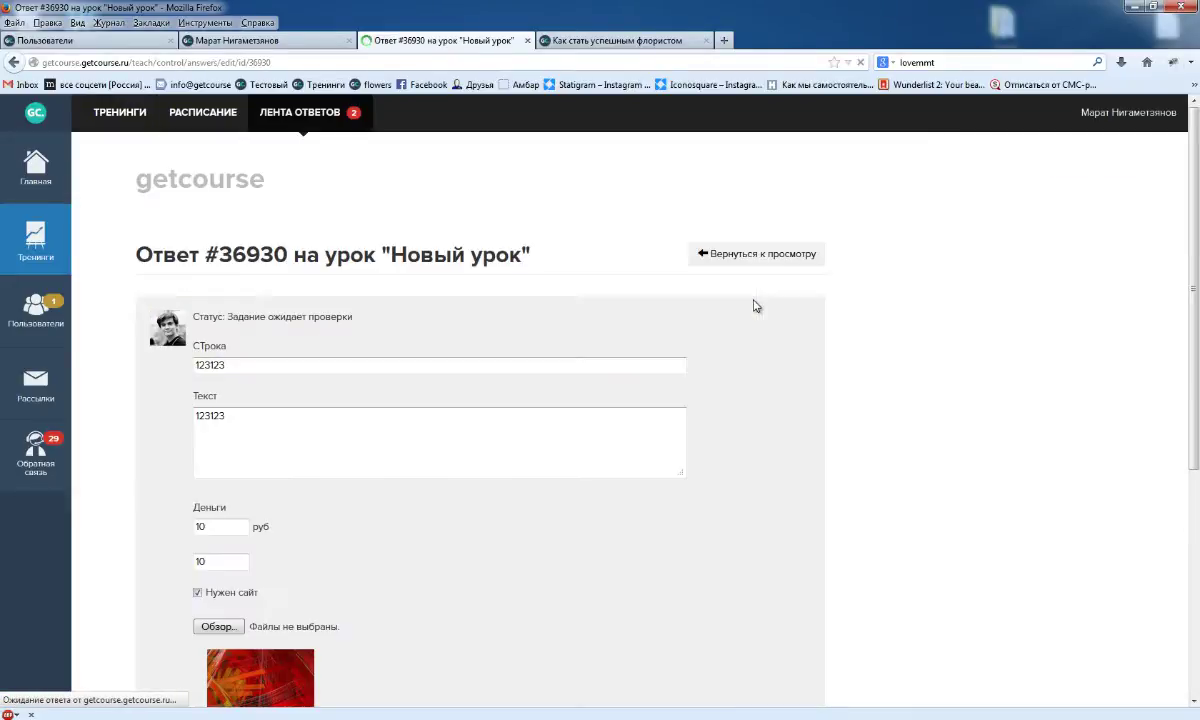
click(757, 253)
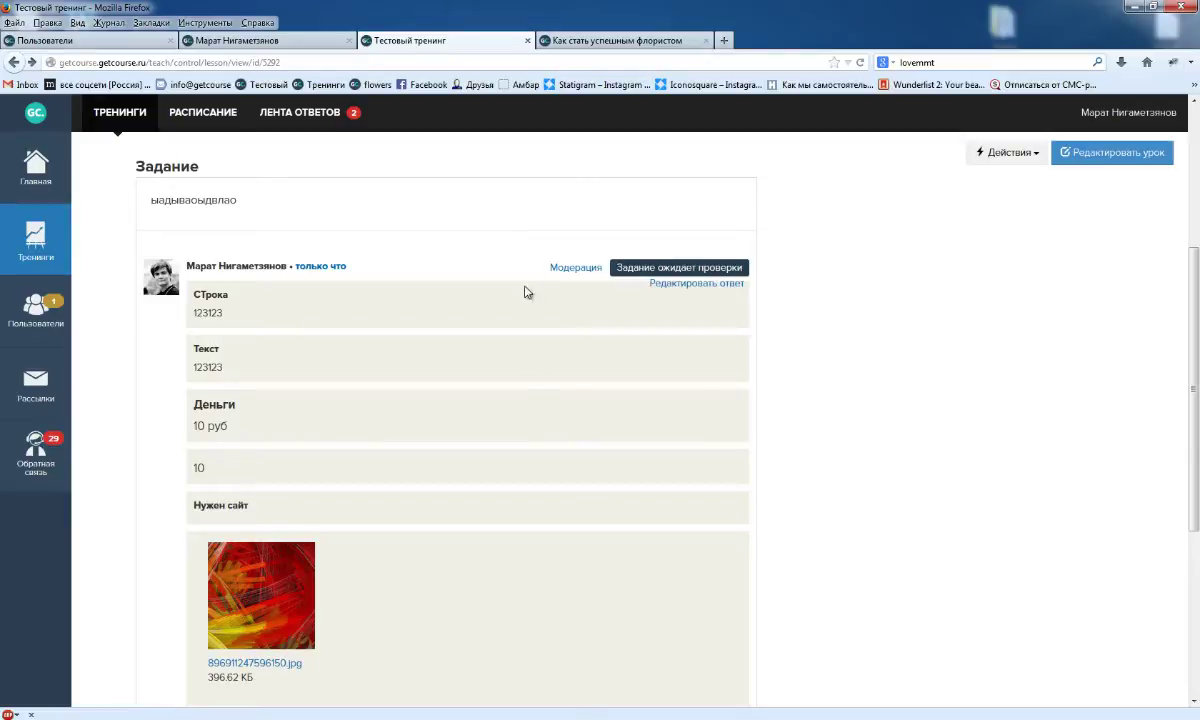
Step: Post the comment «а вот еще я хотел что то сделать» under the submitted answer
scroll(540, 400, down, 5)
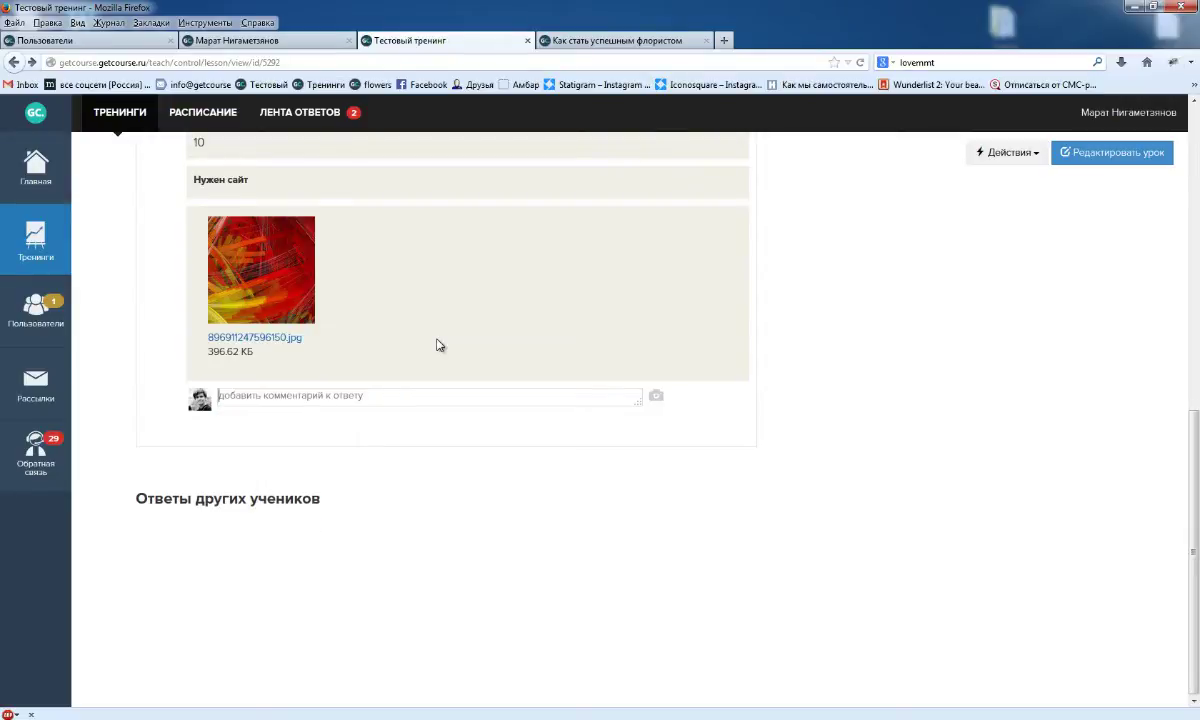
text(f djn)
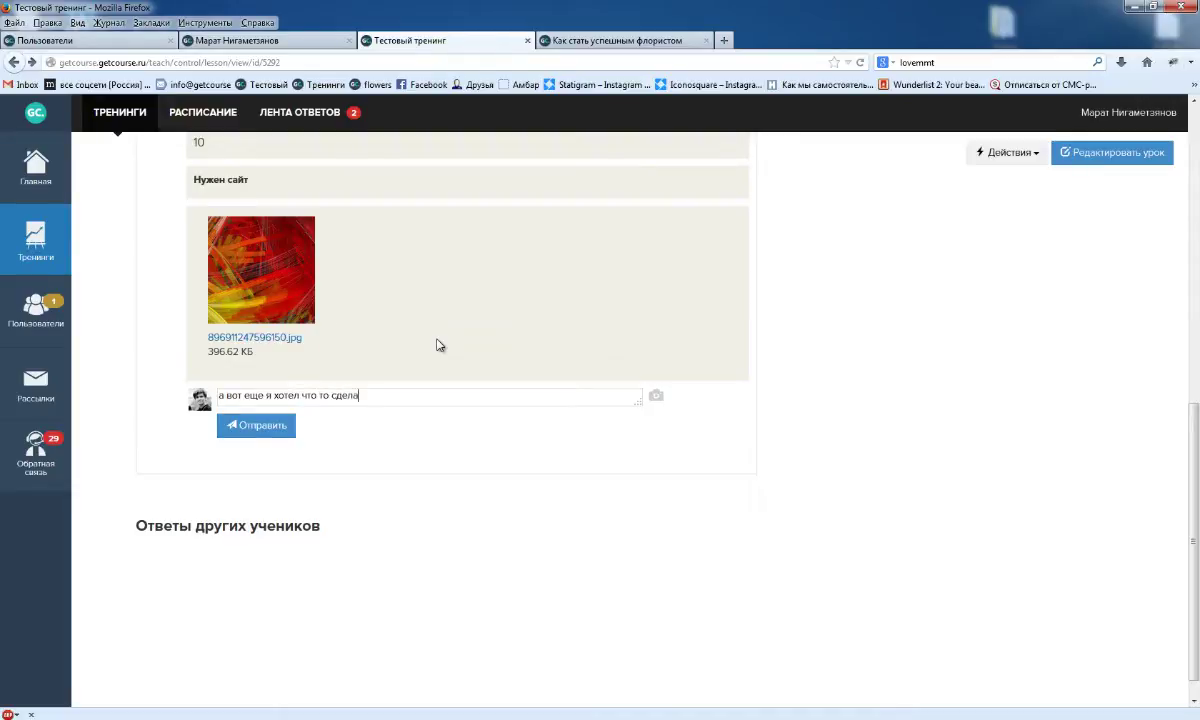
click(268, 432)
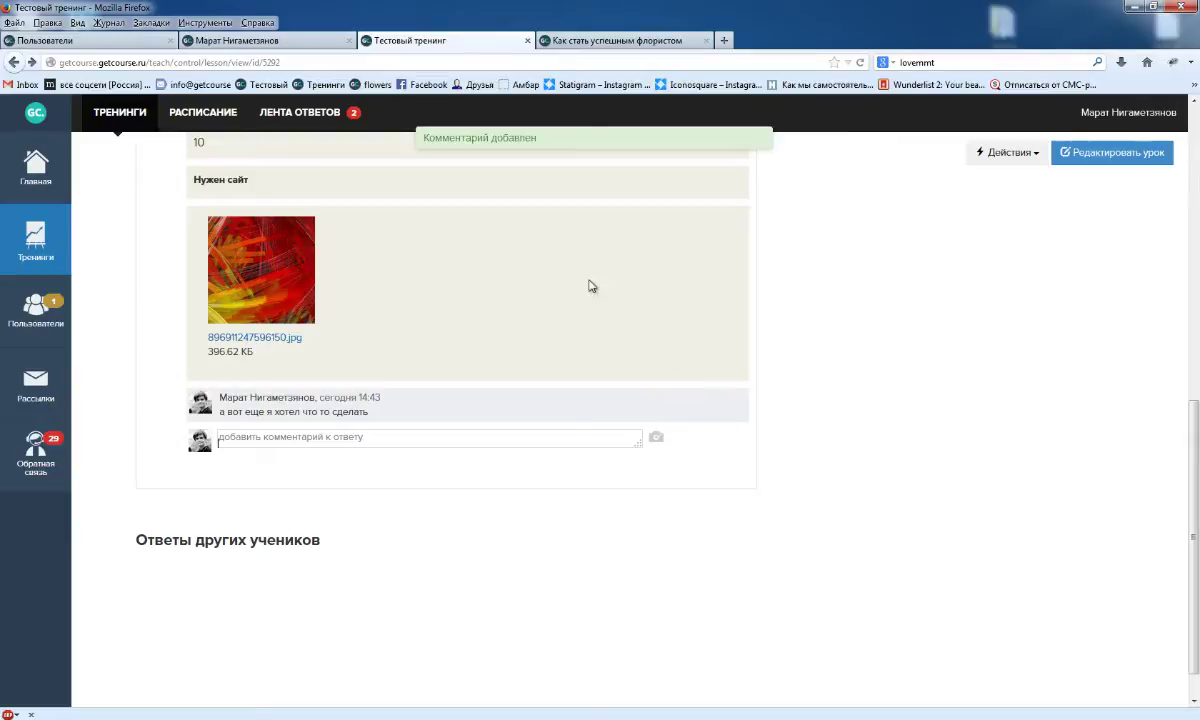
Step: Start a new comment on the answer and attach the file rookee.png to it
scroll(588, 300, up, 5)
scroll(798, 447, down, 5)
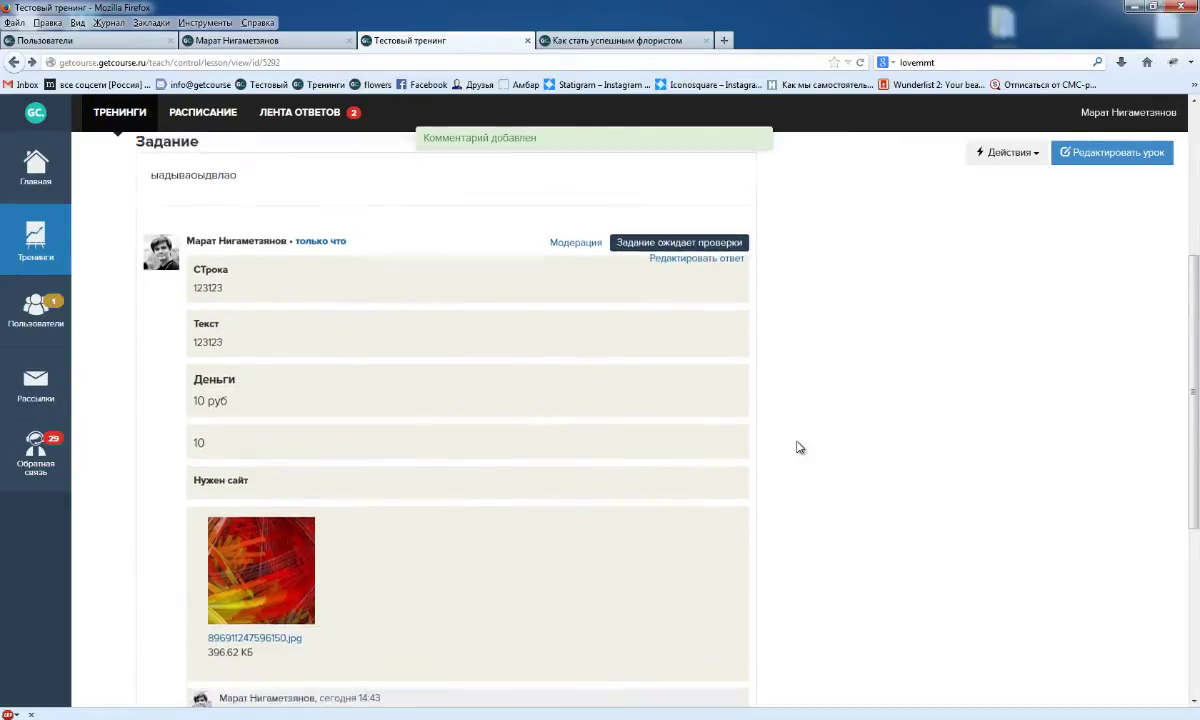
click(616, 397)
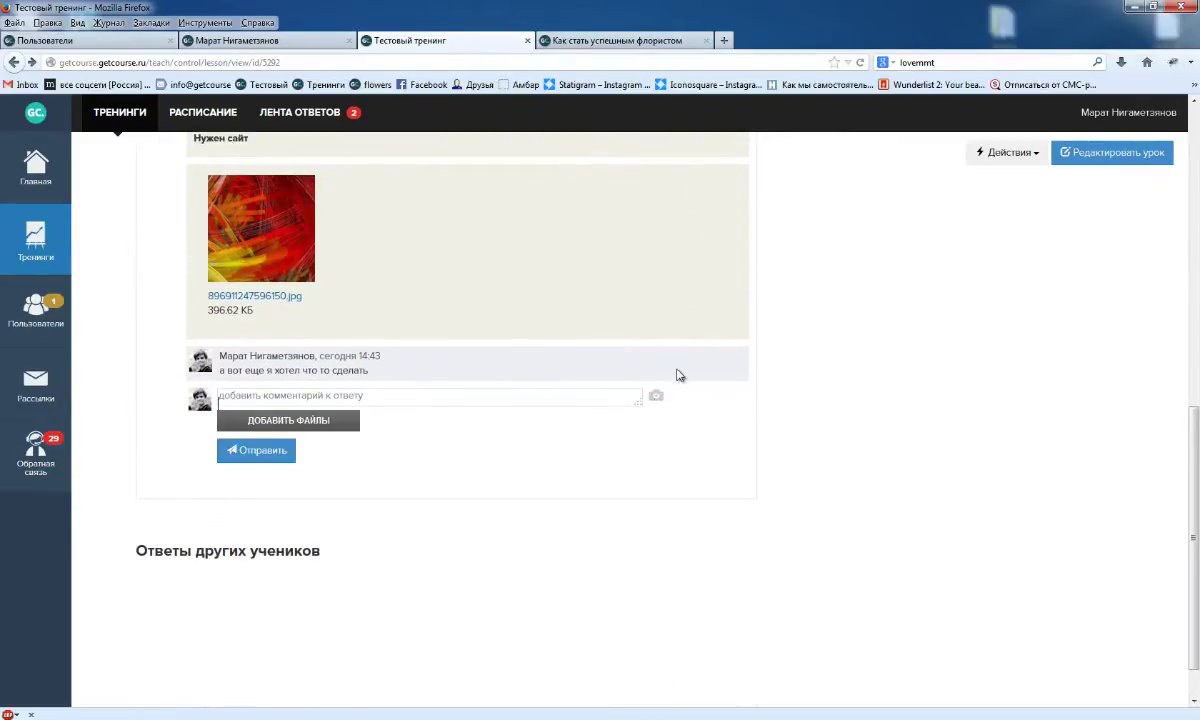
click(315, 421)
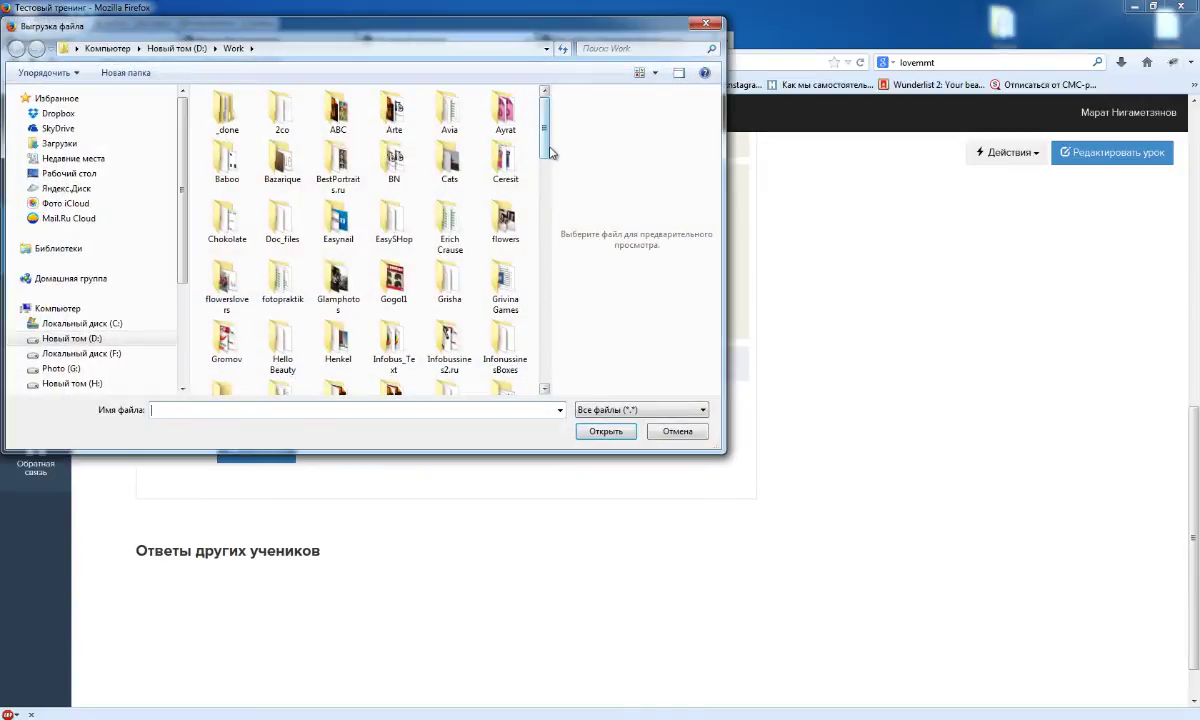
scroll(549, 153, down, 5)
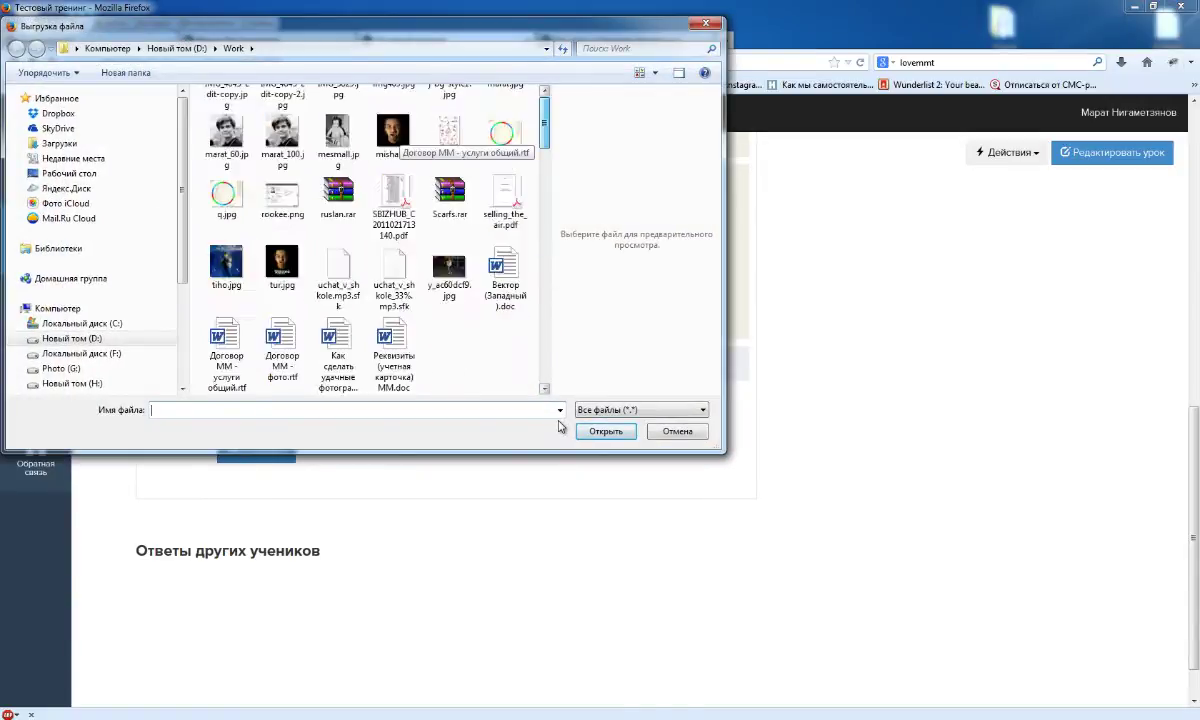
double_click(283, 205)
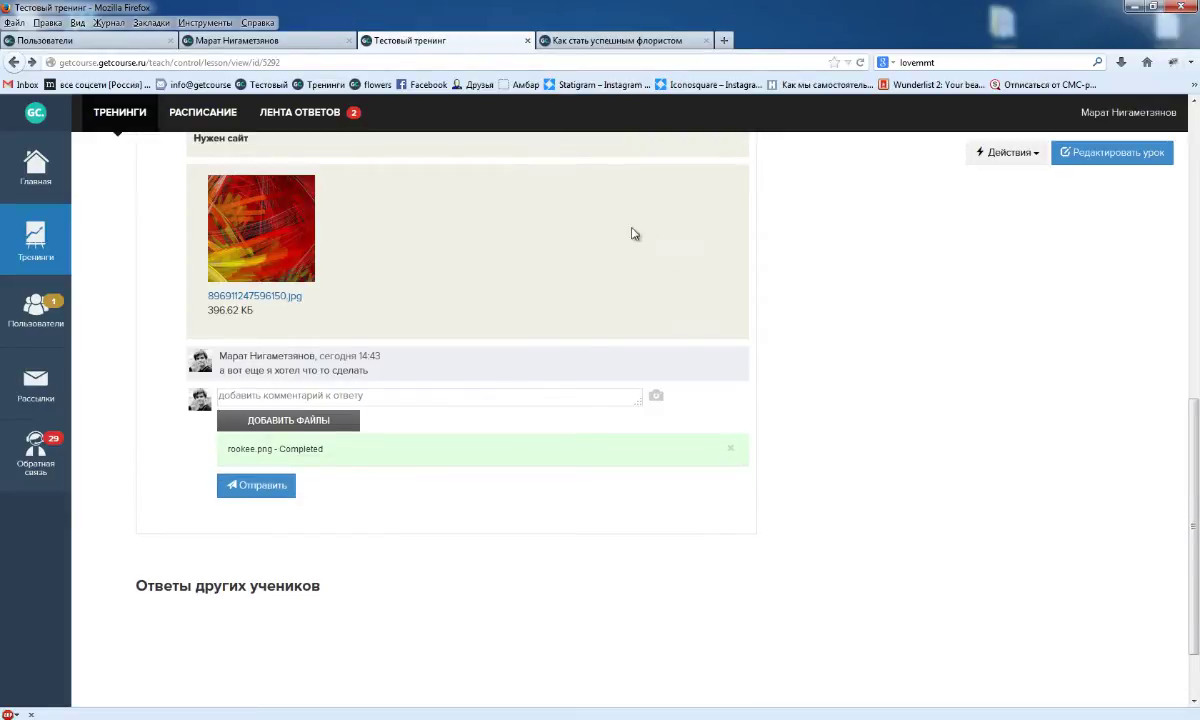
scroll(698, 494, up, 3)
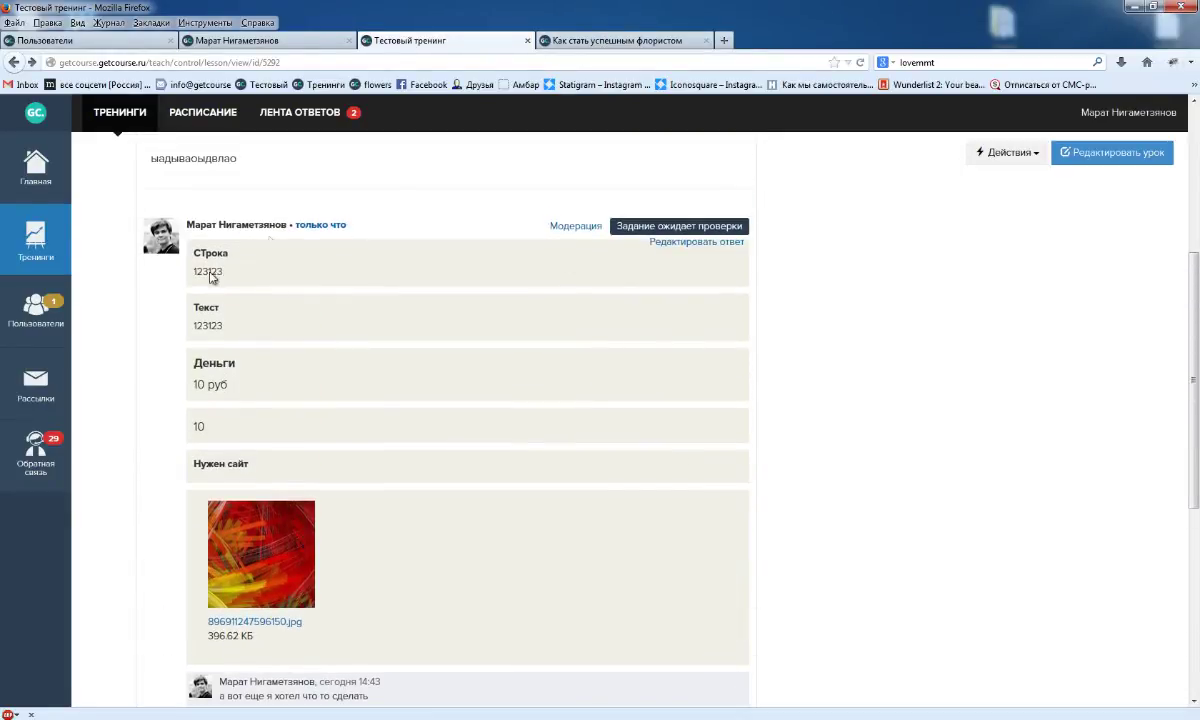
scroll(677, 514, down, 3)
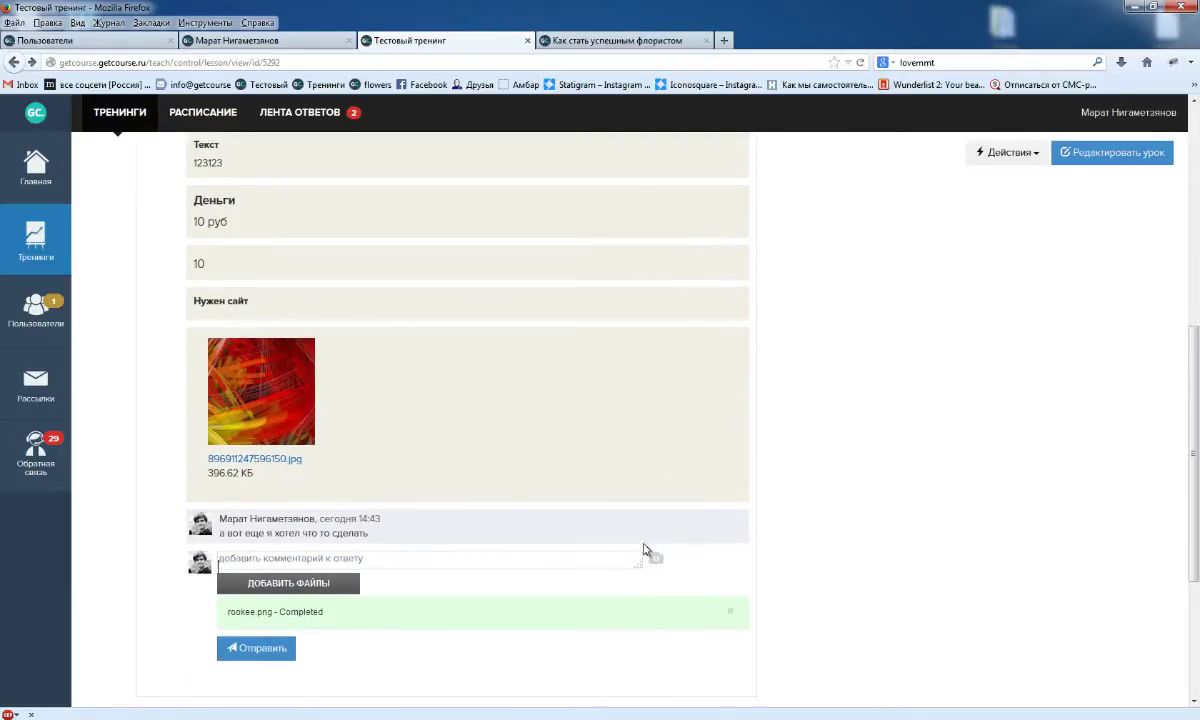
Step: Switch to the flowerslovers account and open the lesson list of the training «Как стать успешным флористом»
click(643, 42)
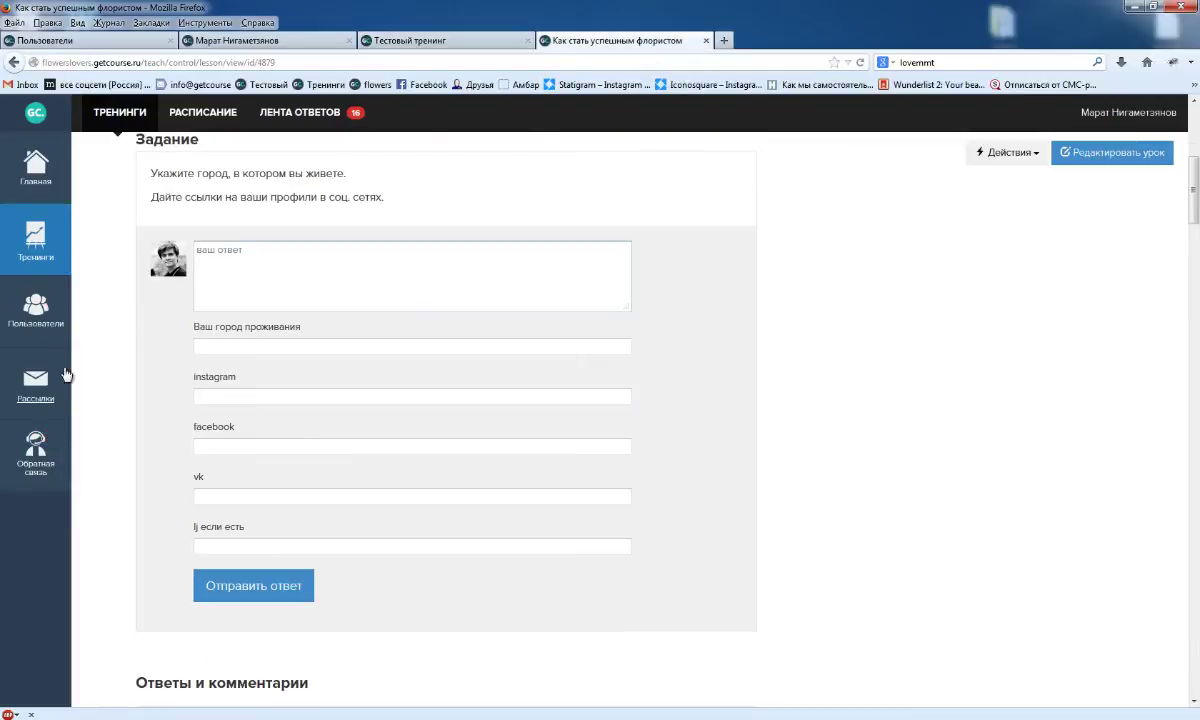
scroll(65, 374, up, 5)
click(215, 179)
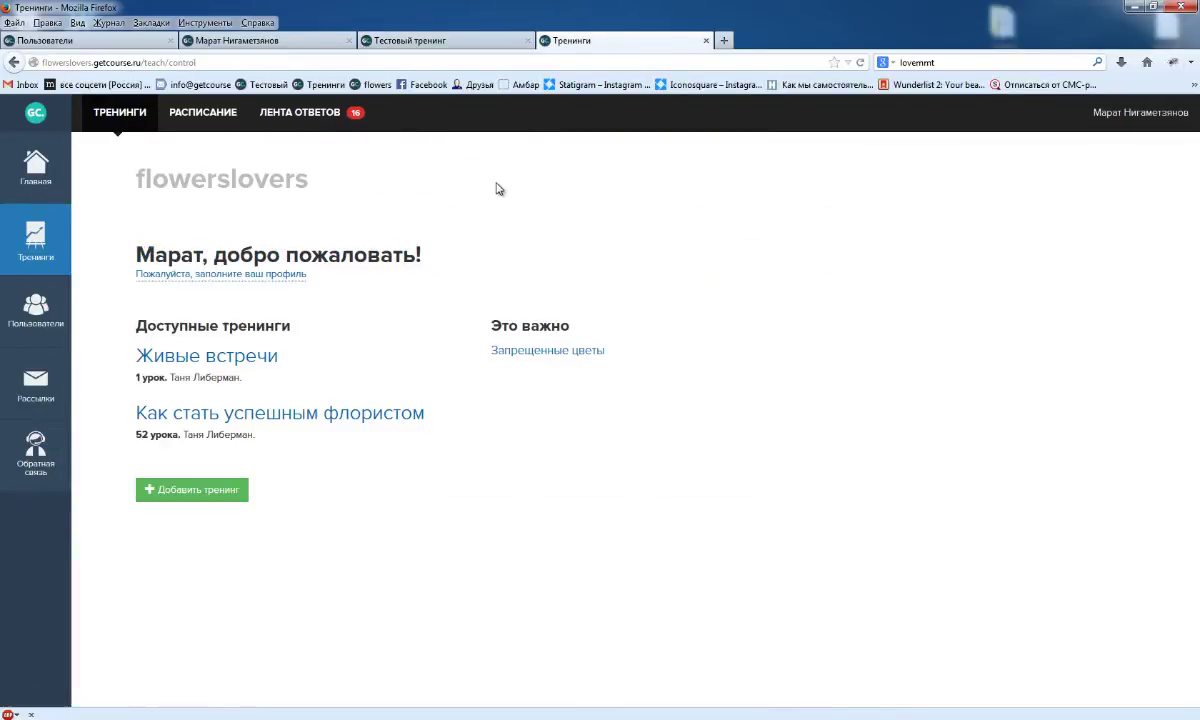
click(279, 415)
scroll(279, 418, down, 4)
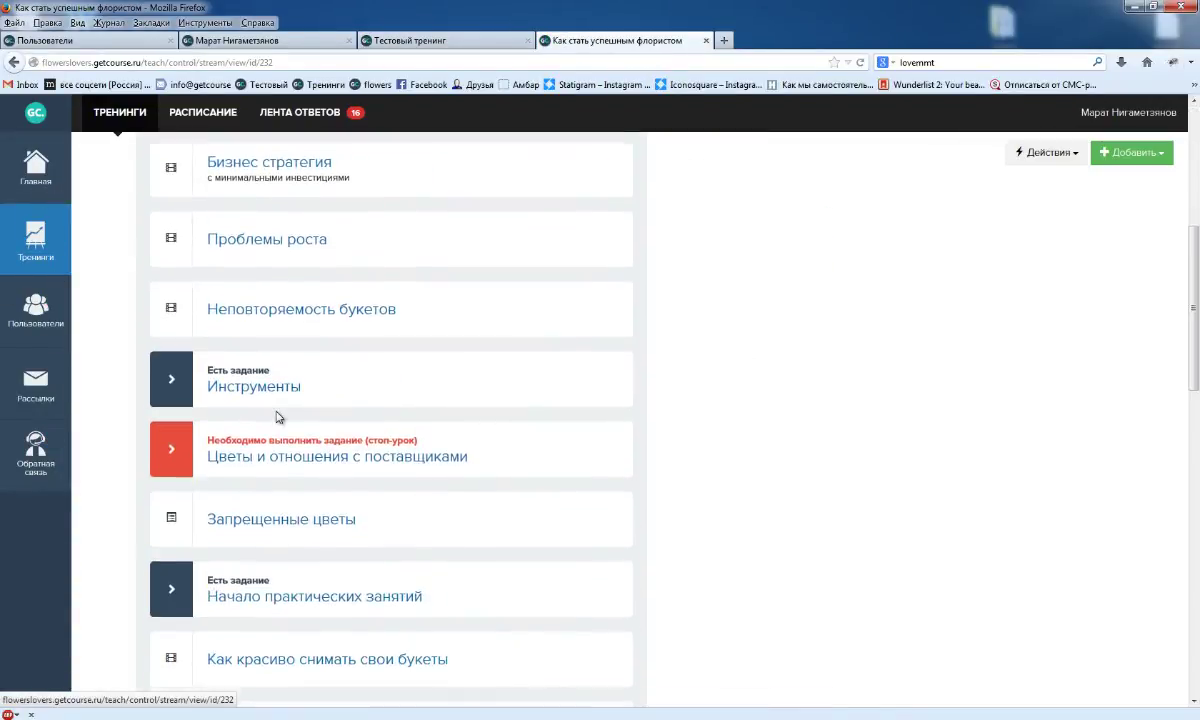
Step: Open the lesson «Букет 1» from the nested training «Неделя 1»
scroll(279, 418, down, 10)
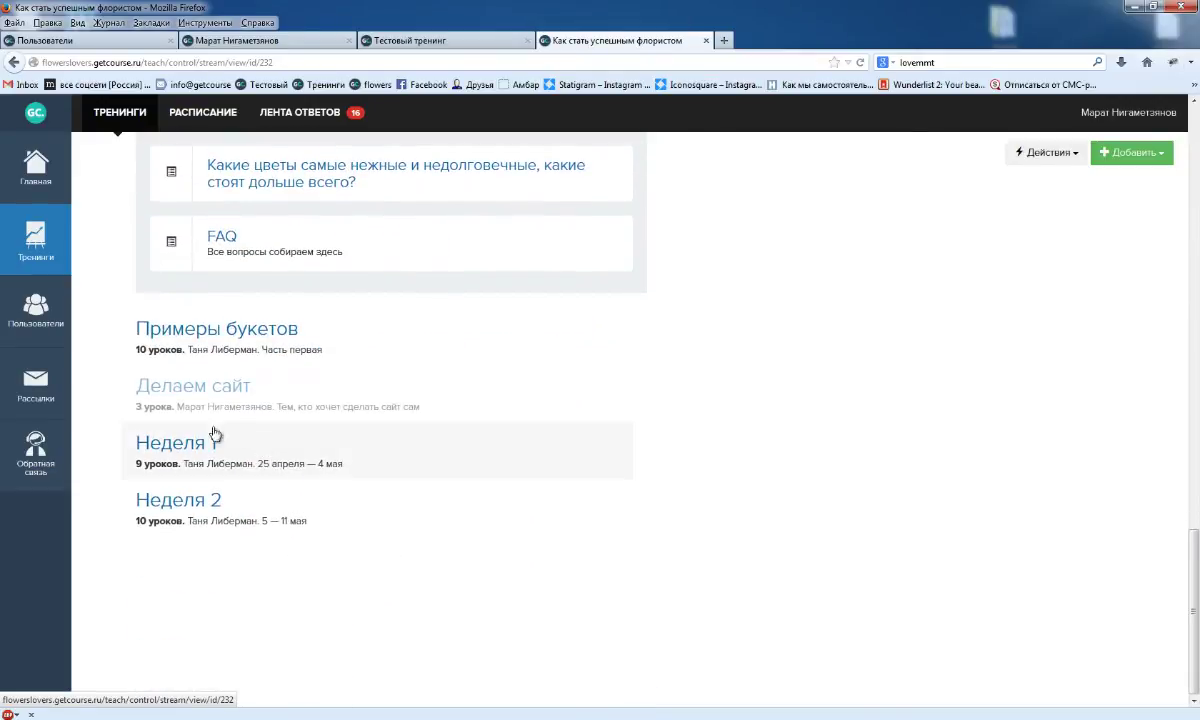
click(215, 440)
scroll(340, 440, down, 4)
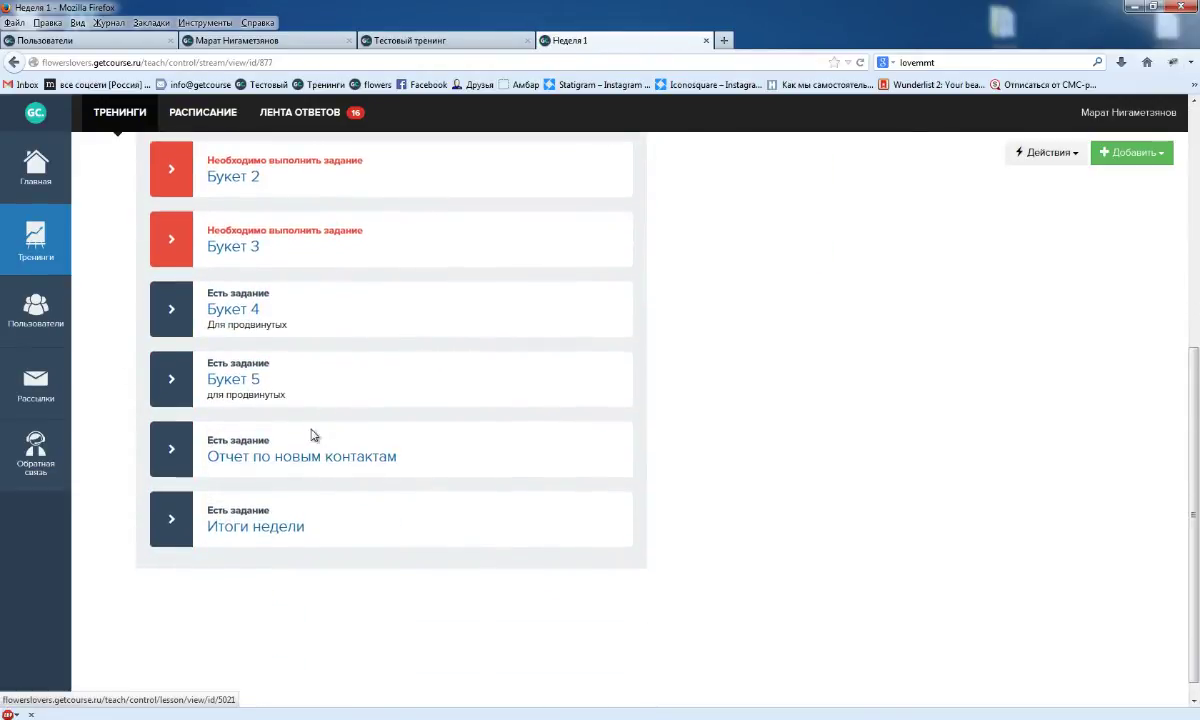
scroll(295, 412, up, 3)
click(244, 362)
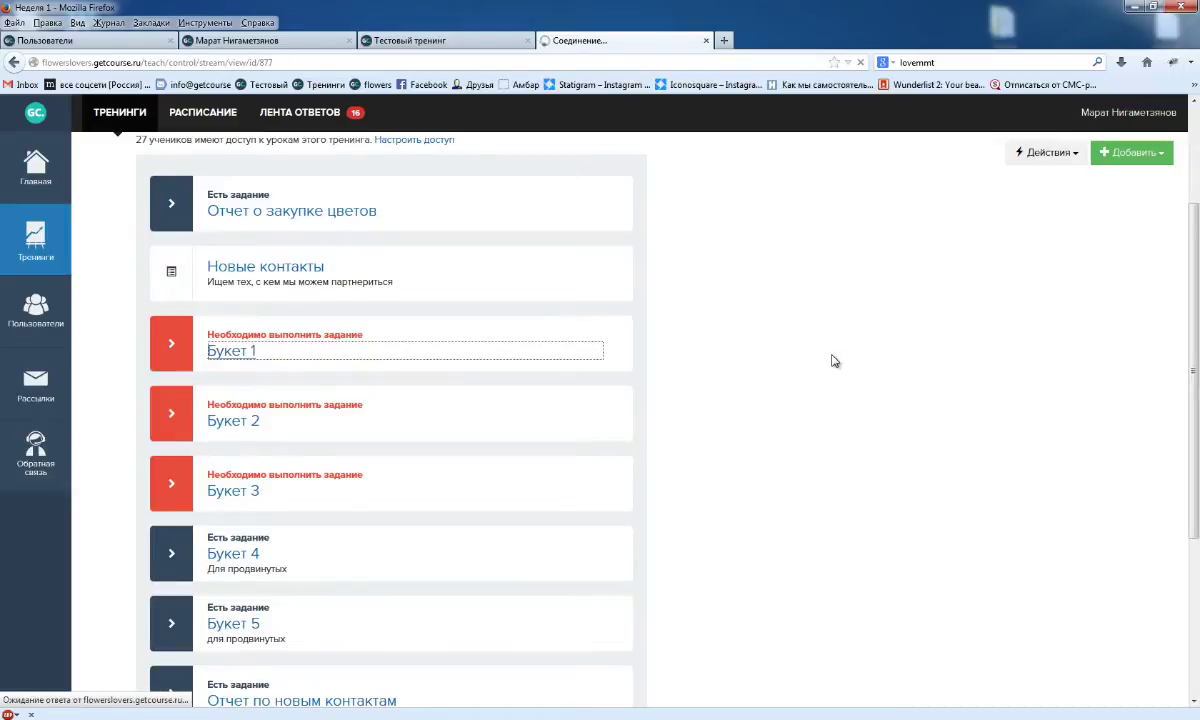
Step: Examine the first student's answer in the lesson, including its photos, cost, price and link fields, and the comment thread beneath it
scroll(845, 404, down, 15)
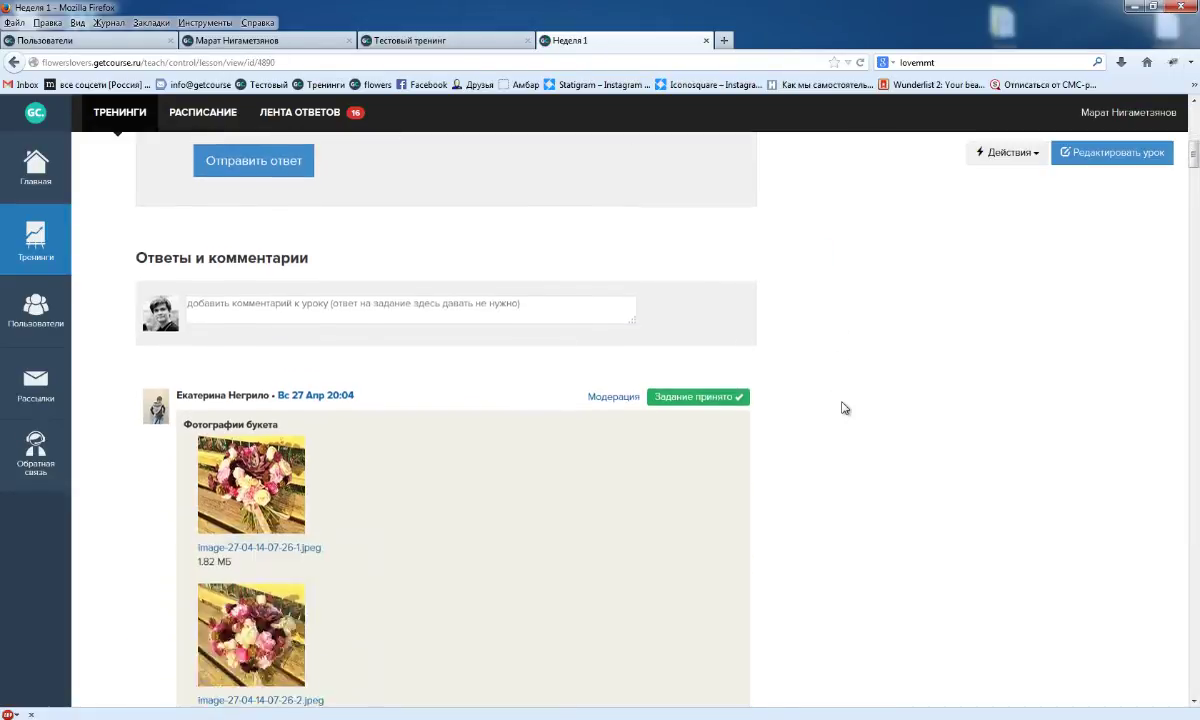
scroll(845, 406, down, 8)
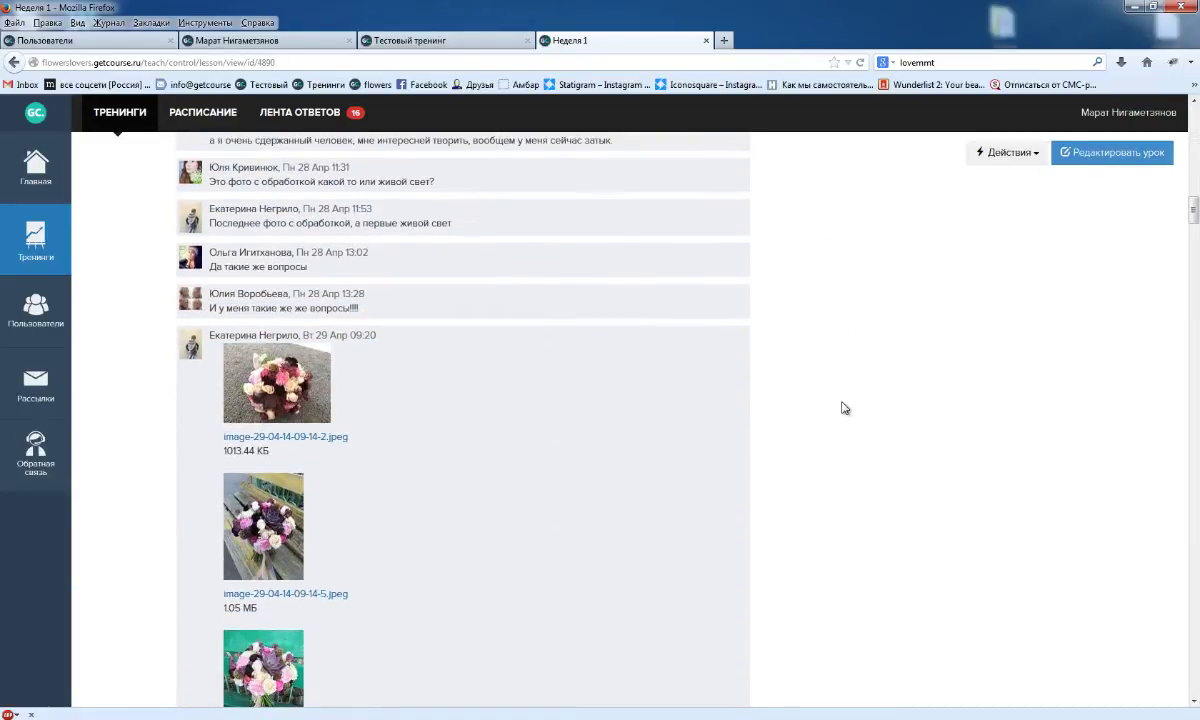
scroll(845, 400, up, 3)
scroll(845, 398, up, 10)
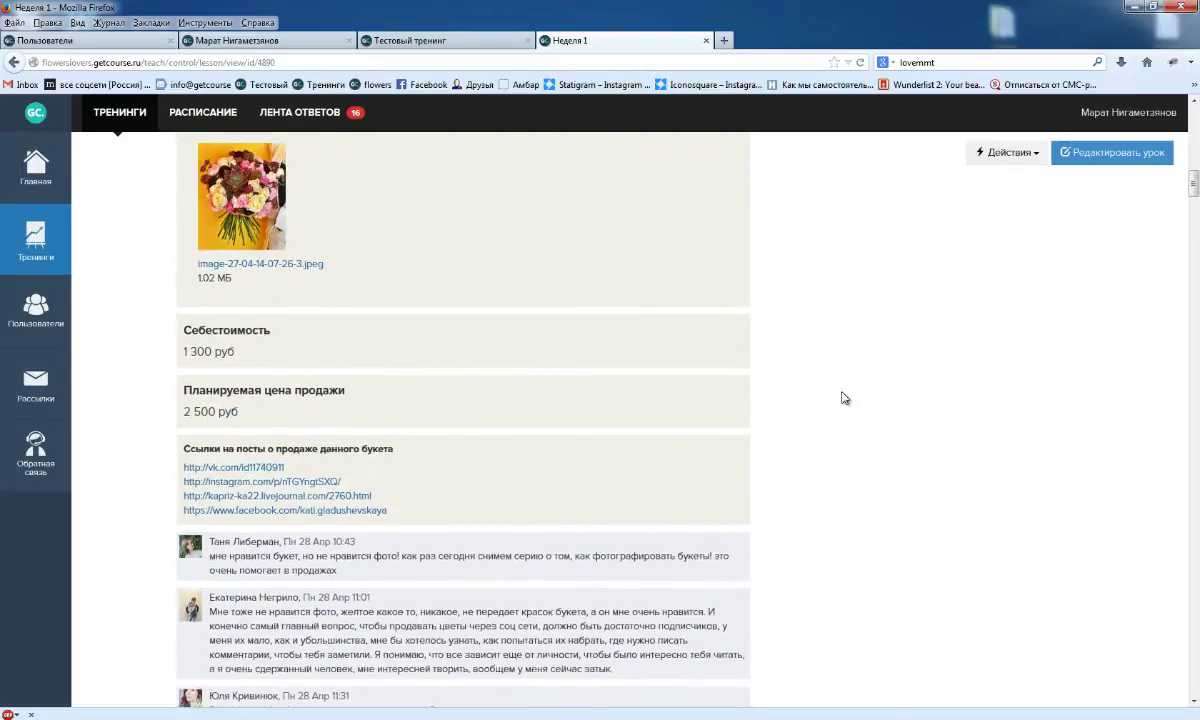
scroll(327, 334, up, 3)
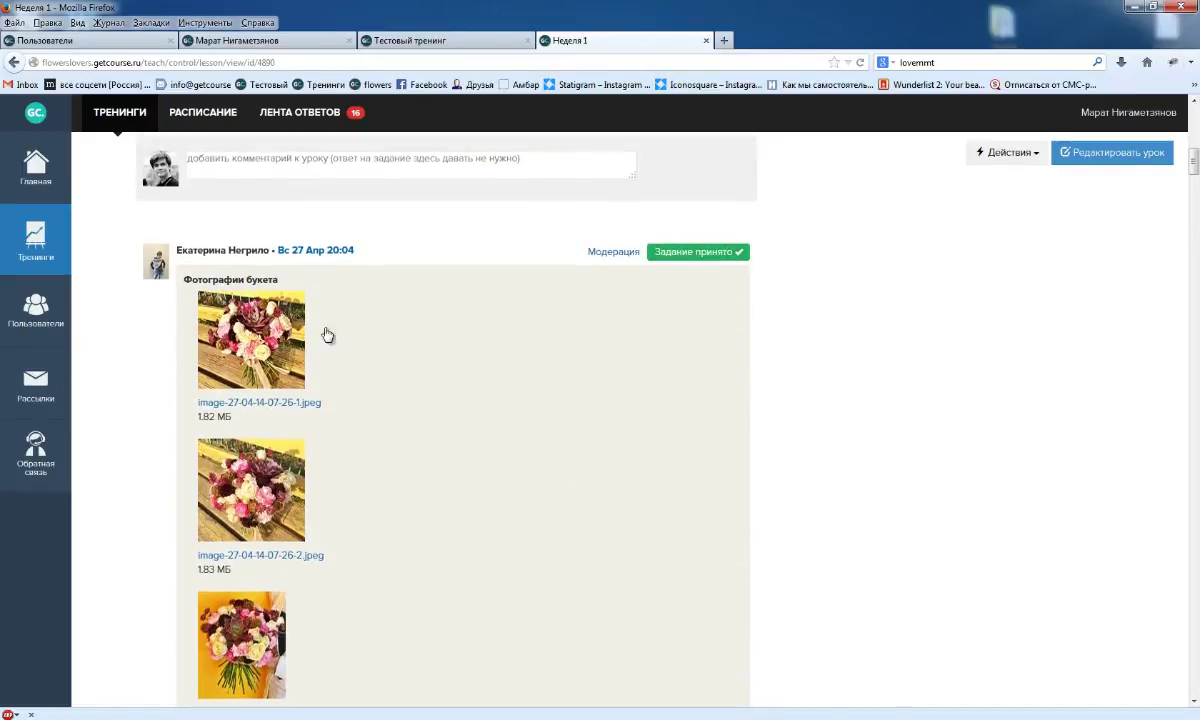
scroll(729, 409, down, 9)
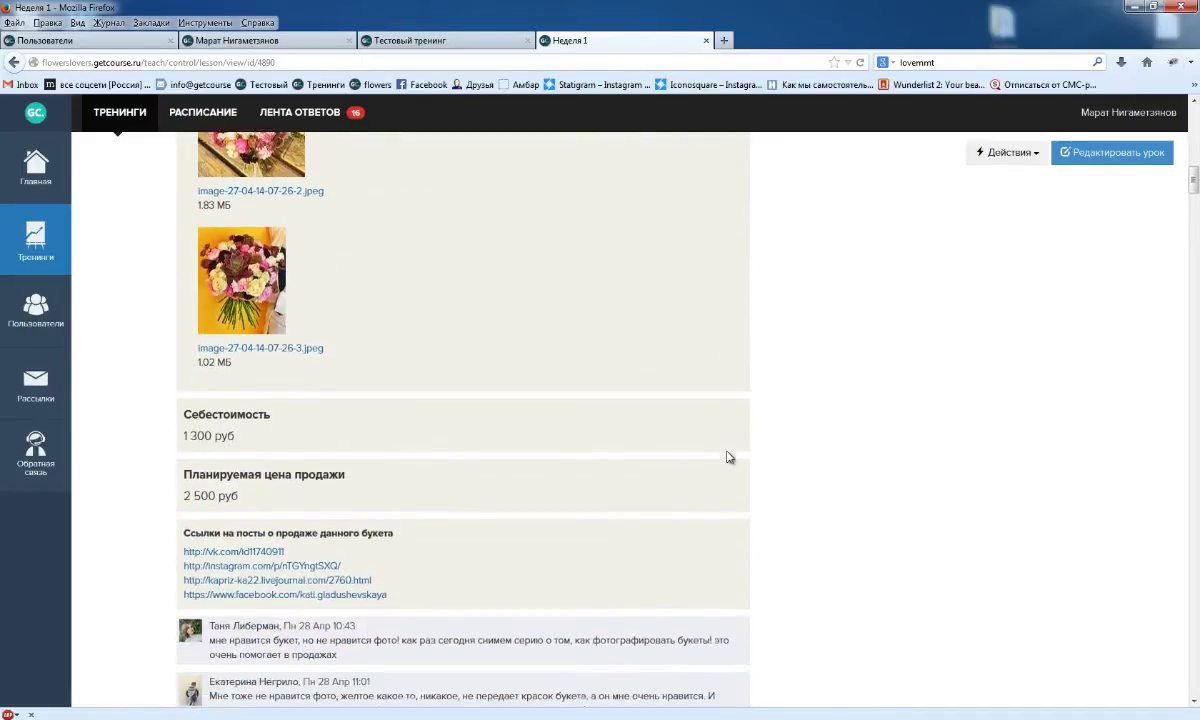
scroll(576, 405, up, 3)
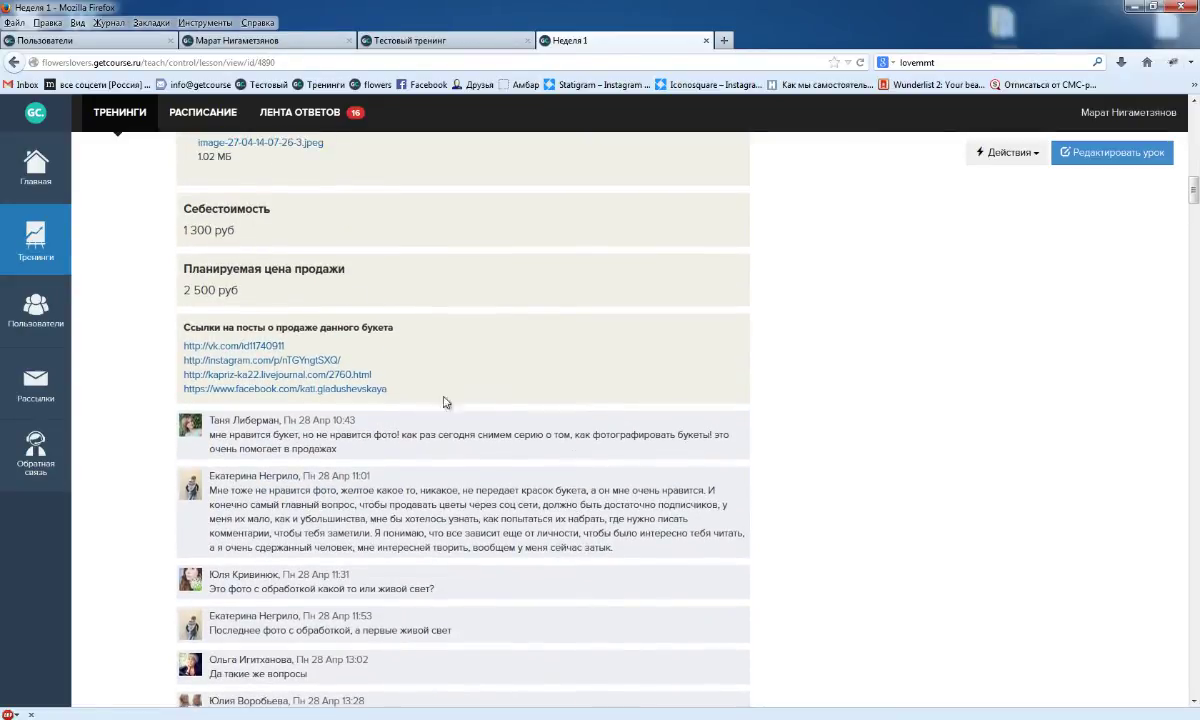
scroll(418, 416, down, 6)
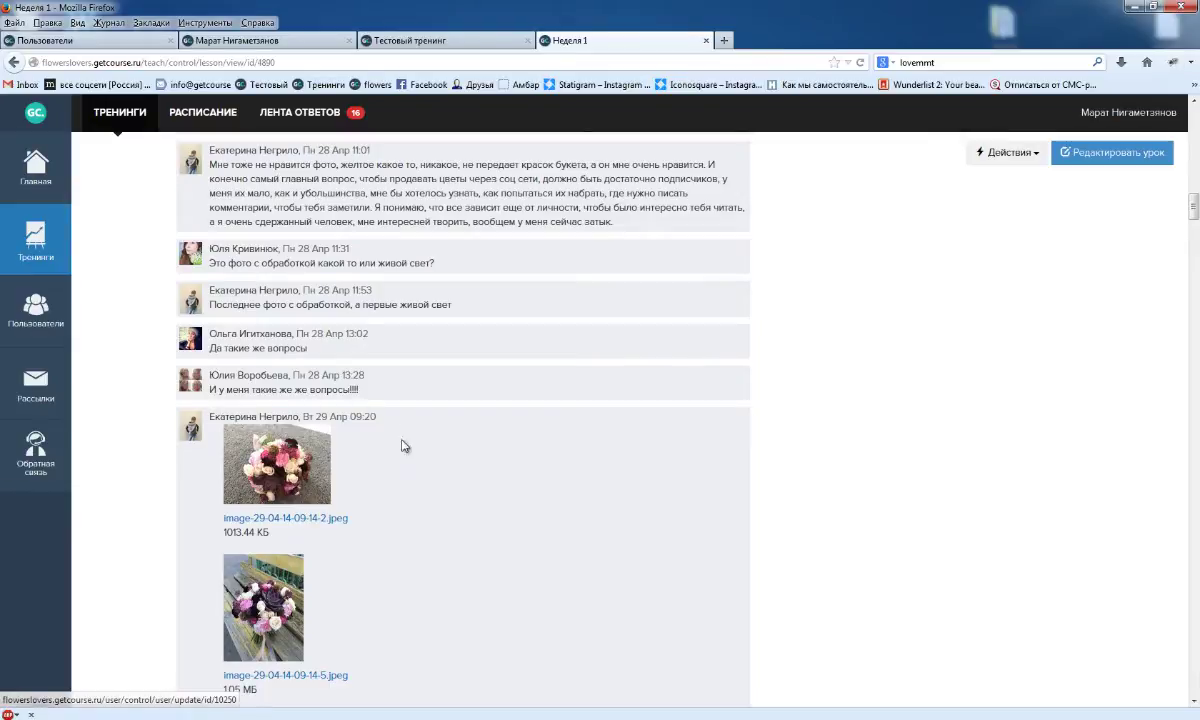
scroll(440, 500, down, 5)
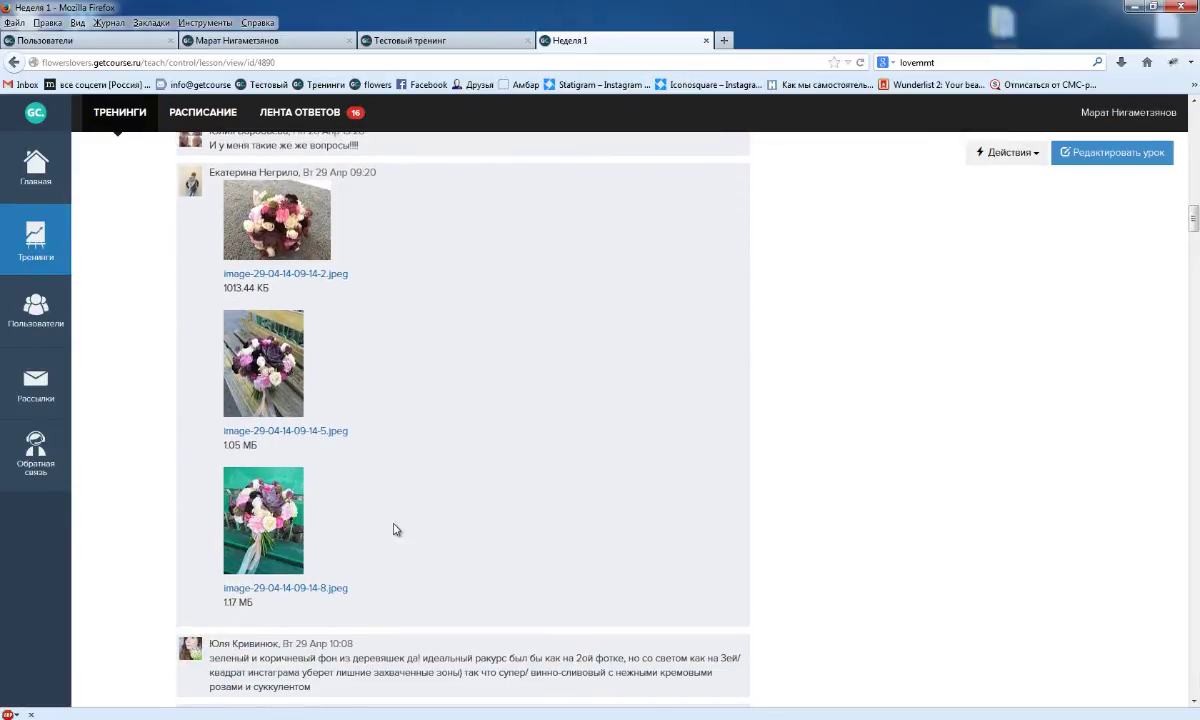
scroll(480, 410, down, 5)
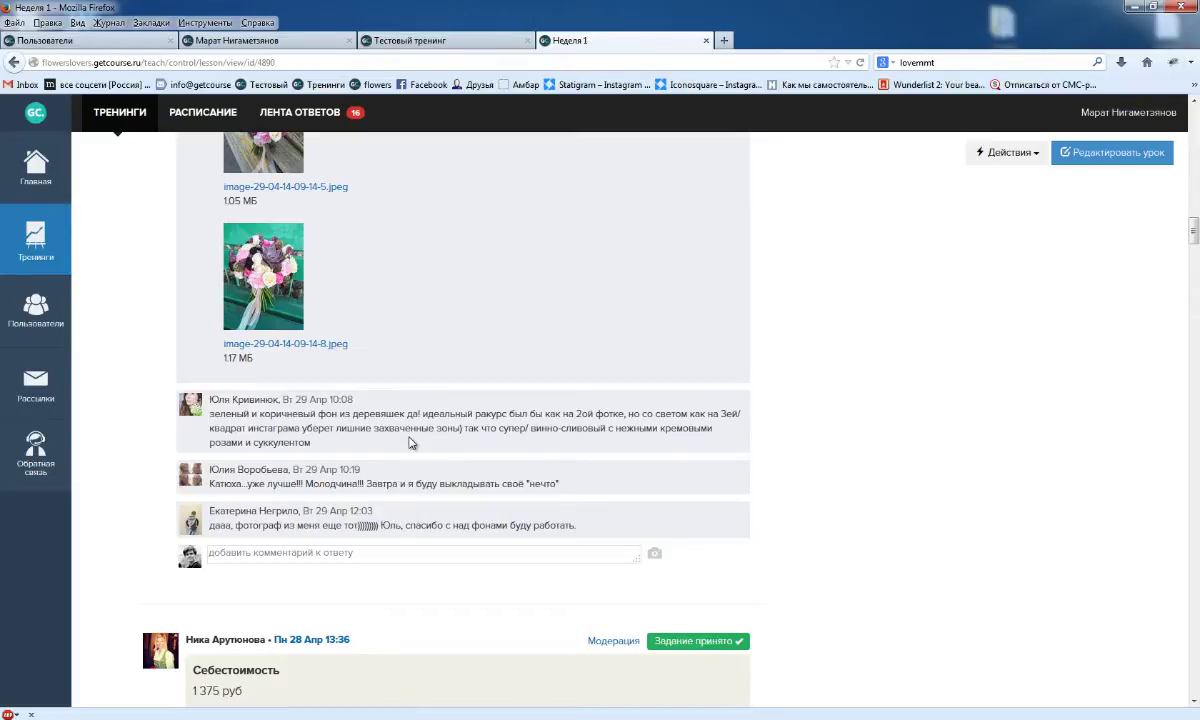
scroll(475, 386, up, 10)
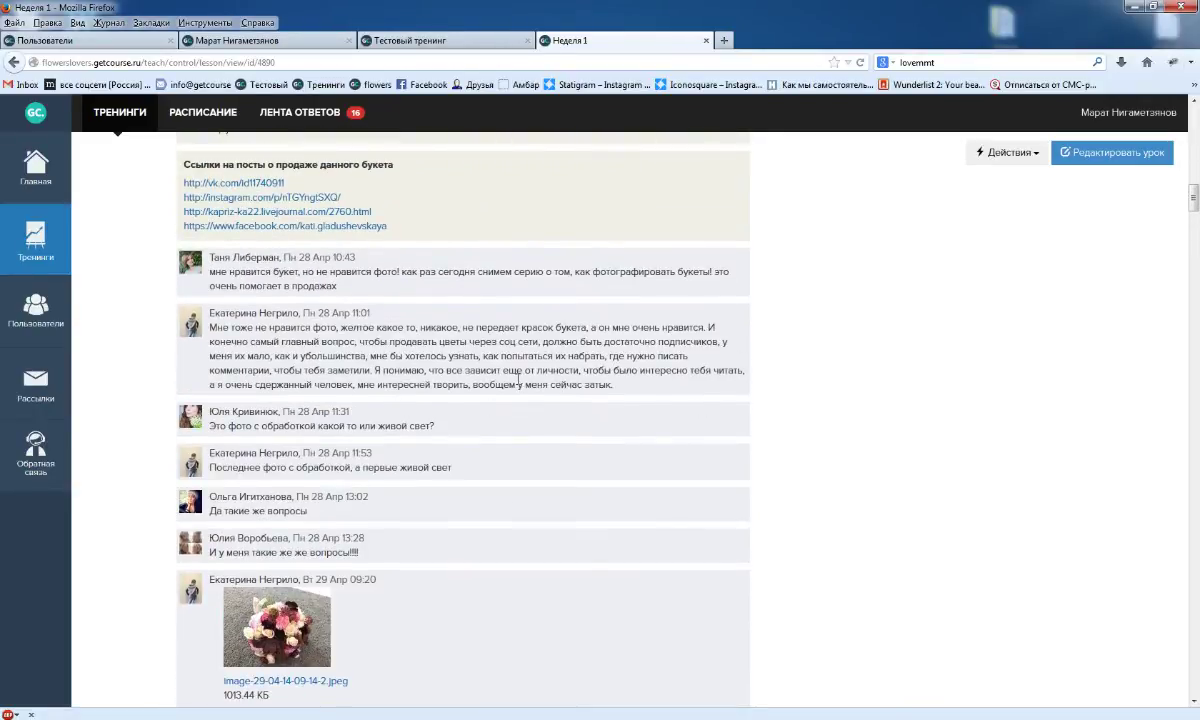
scroll(518, 382, down, 4)
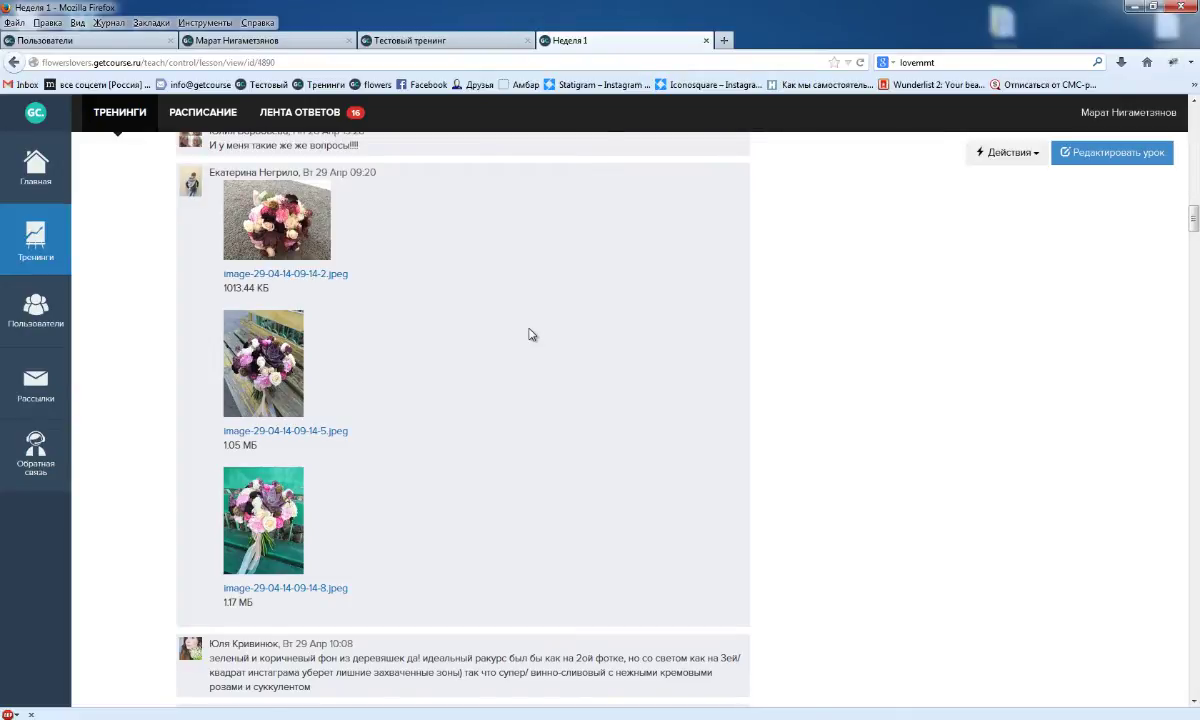
Step: Return to the test lesson and try to send the comment with rookee.png attached
click(421, 41)
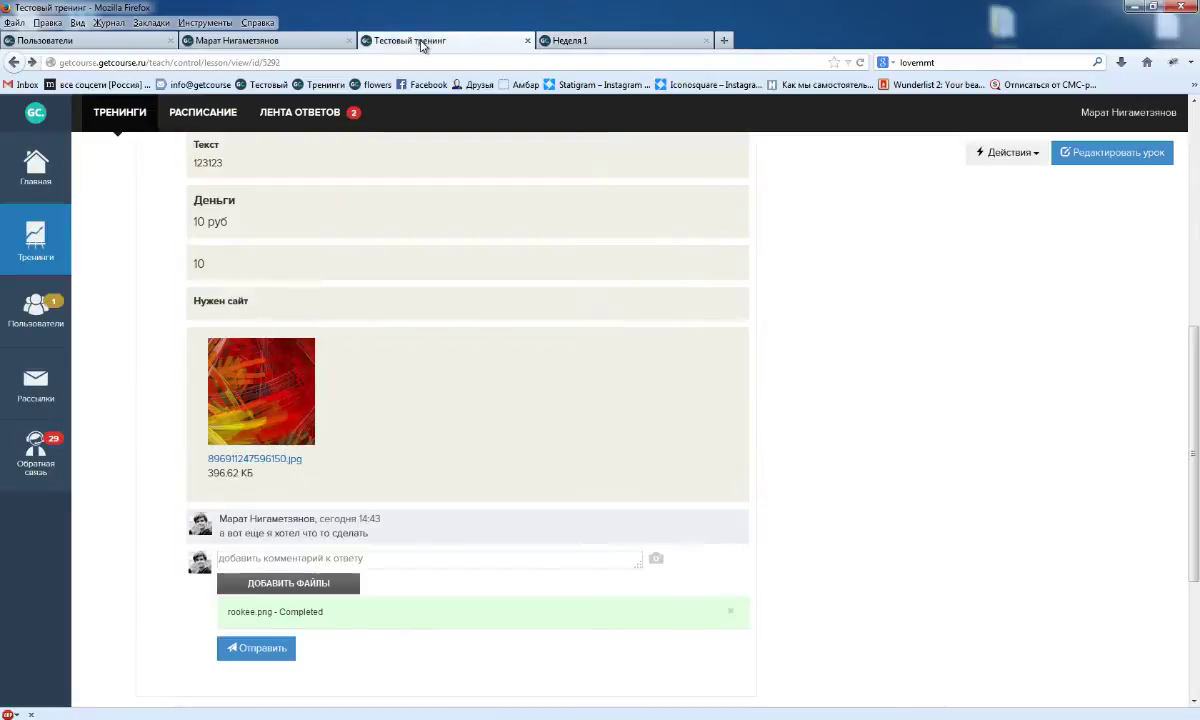
scroll(515, 216, down, 3)
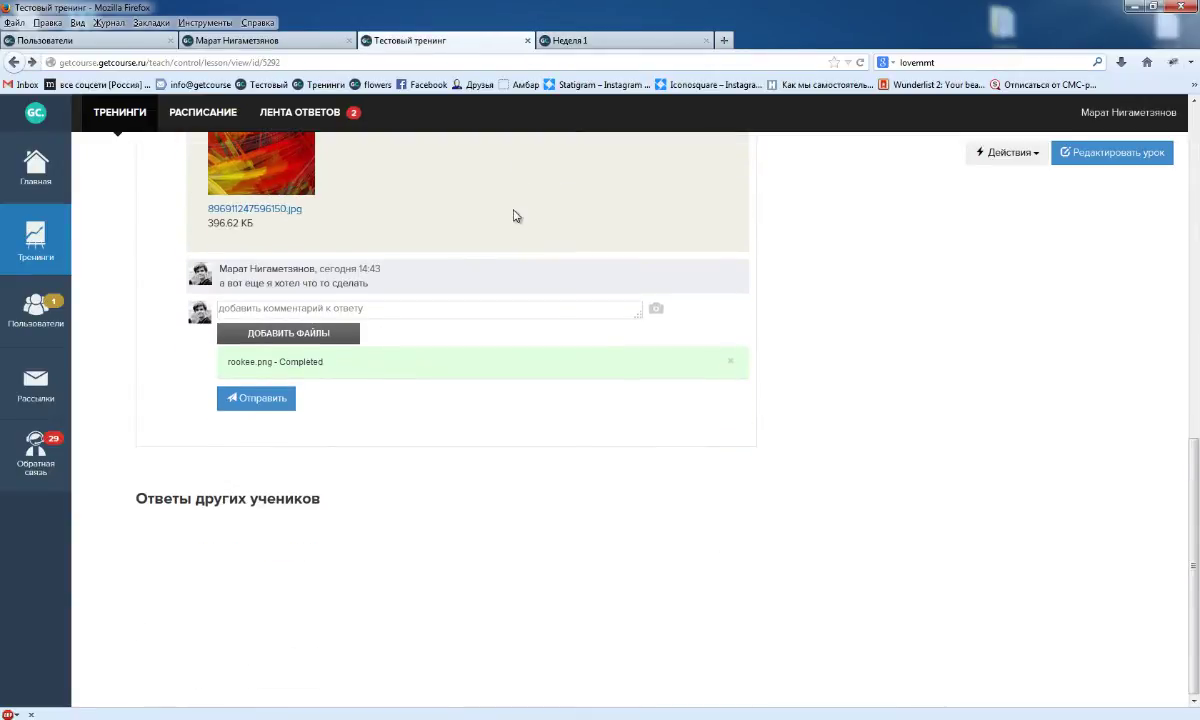
click(257, 398)
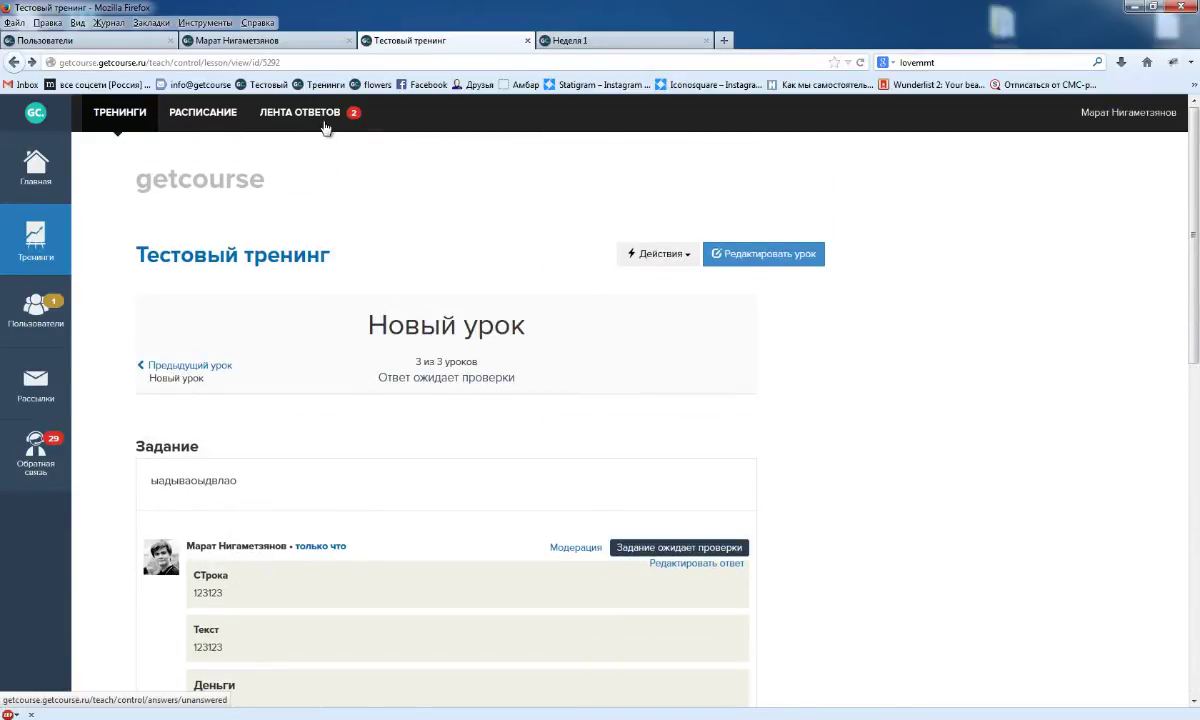
Step: Open «Лента ответов» in a separate tab and find the test answer to «Новый урок»
scroll(431, 327, down, 3)
scroll(321, 177, up, 2)
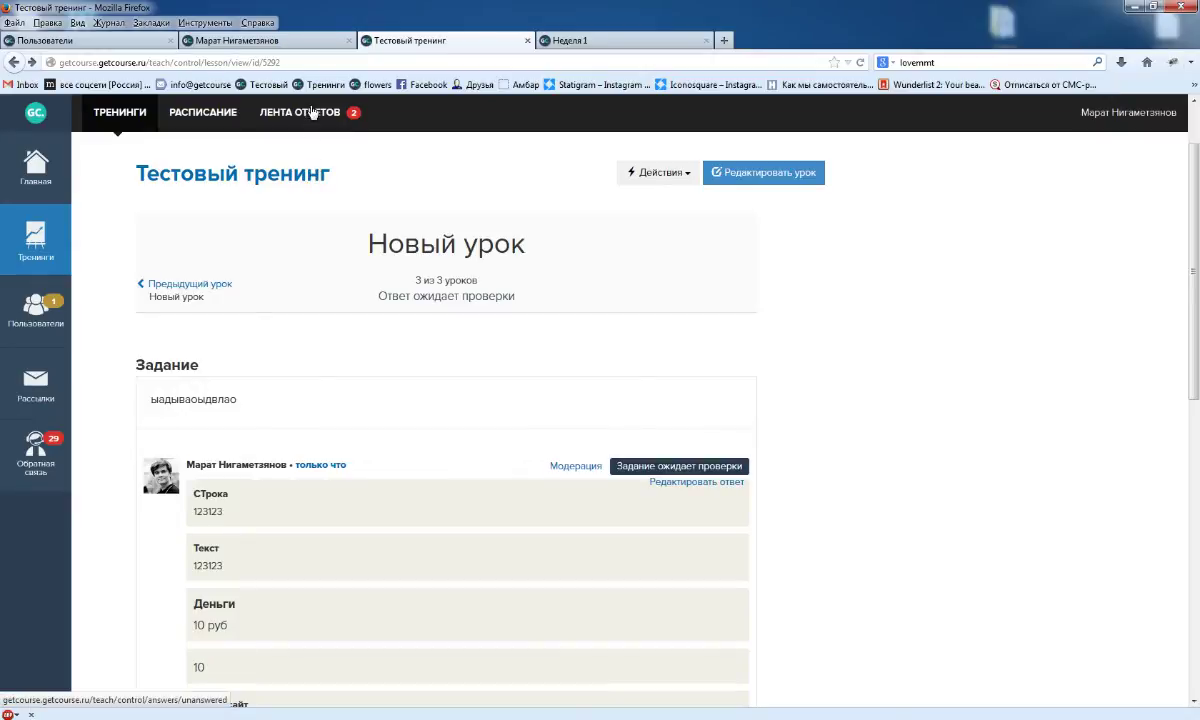
middle_click(325, 121)
click(558, 45)
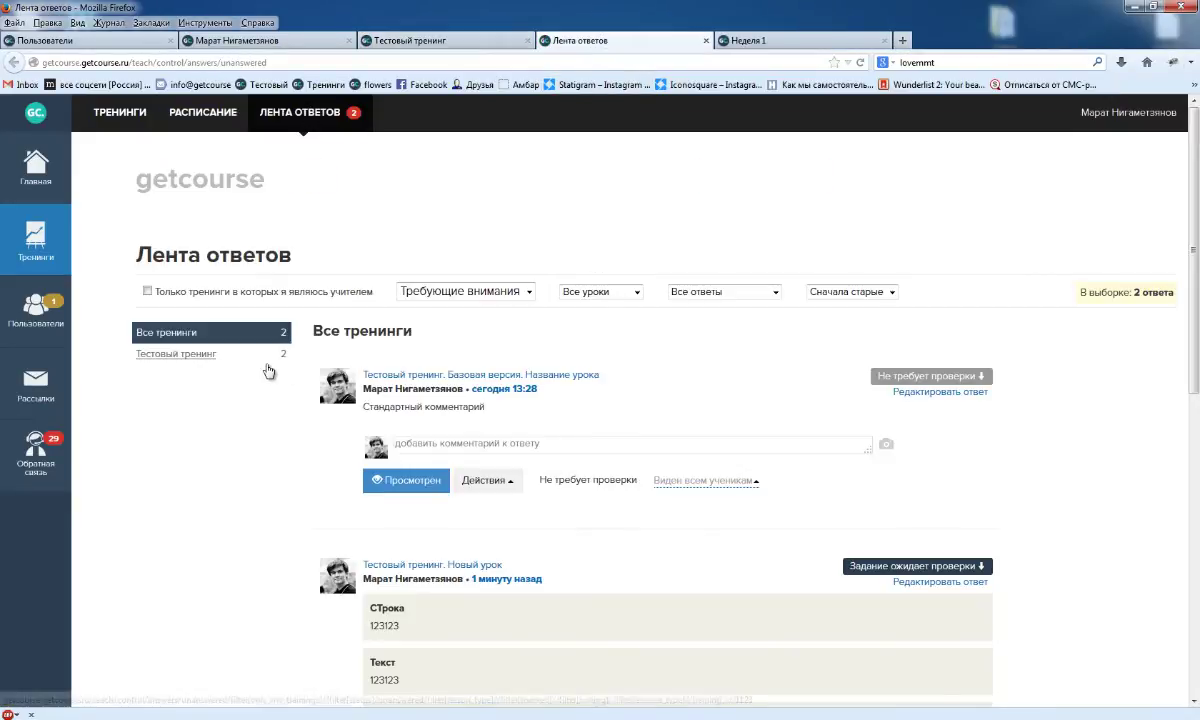
scroll(322, 330, down, 10)
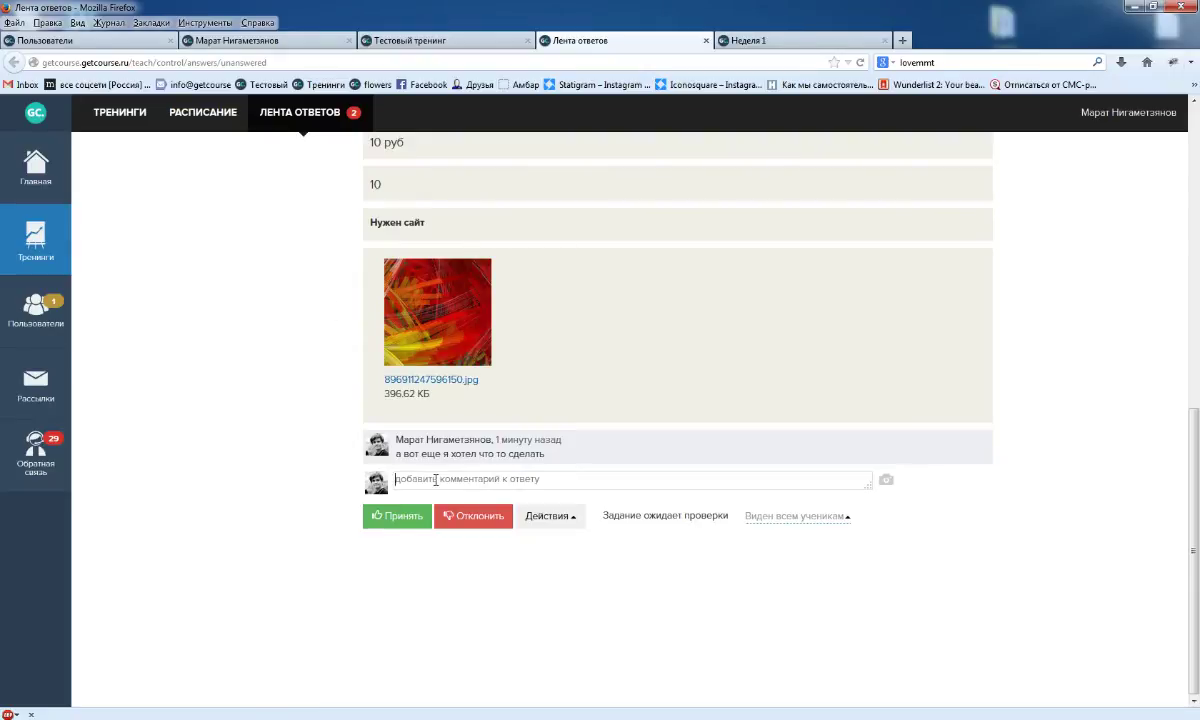
Step: Draft the comment «пвлдаопвдлаопдва» under the test answer and view the actions available for that answer
text(пвлдаопвдлаопдва)
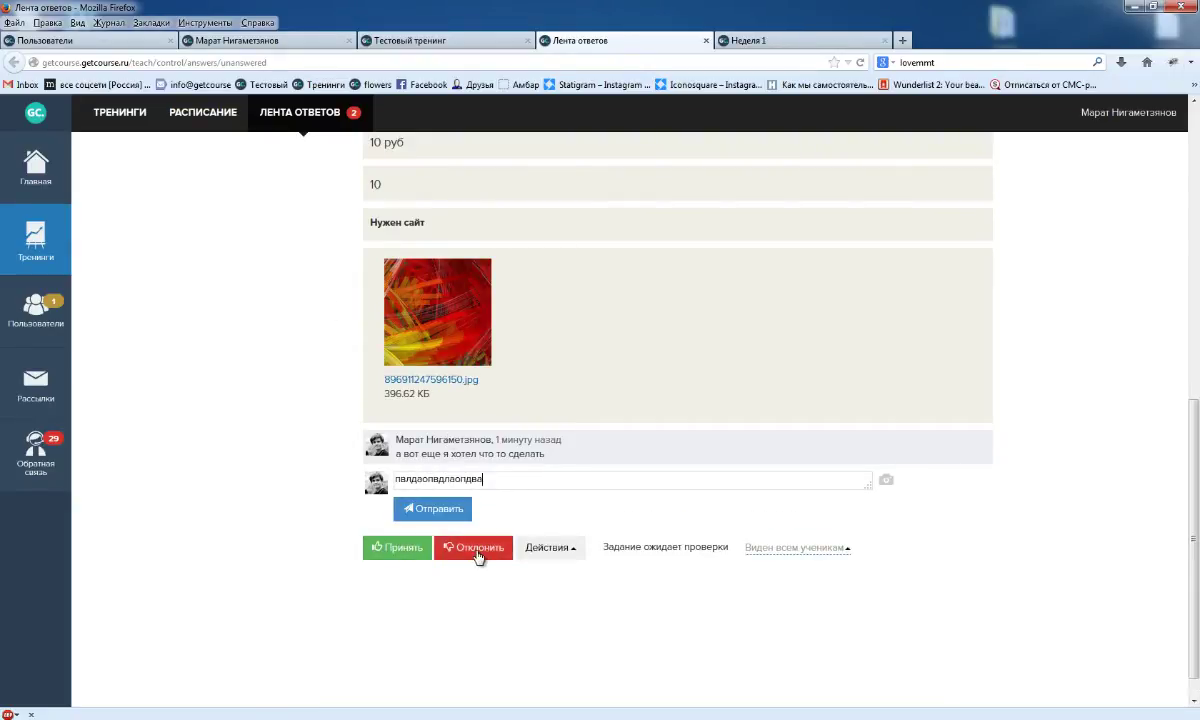
click(548, 553)
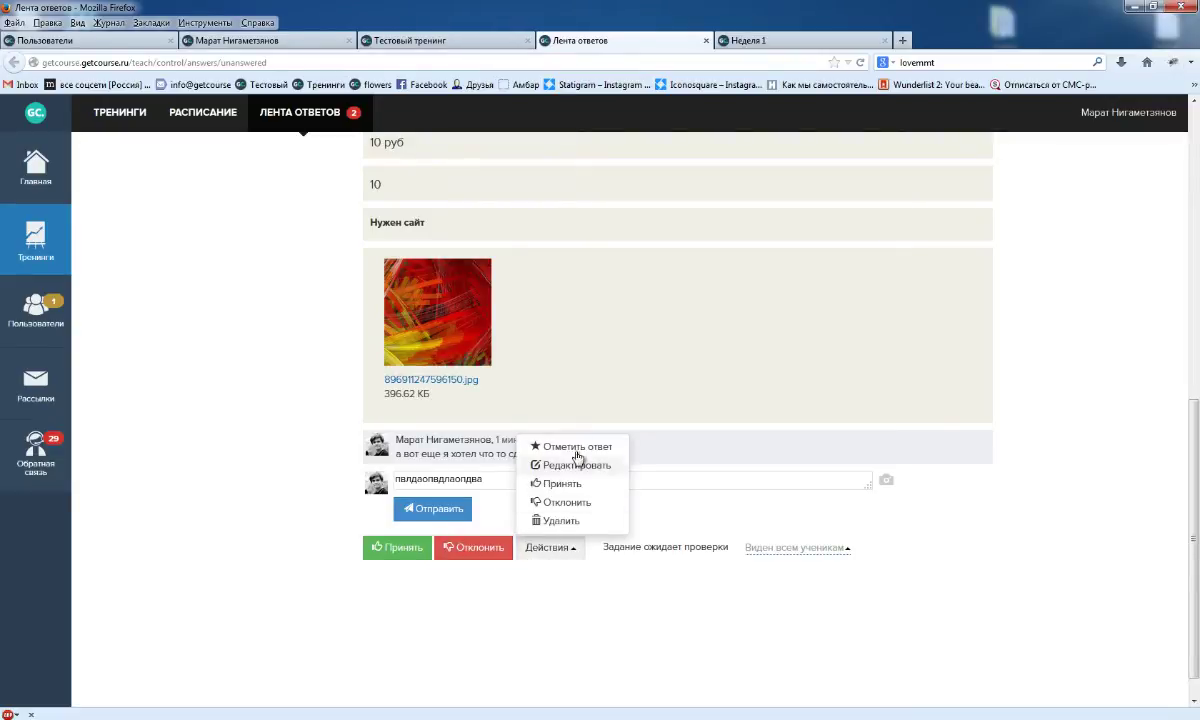
click(693, 549)
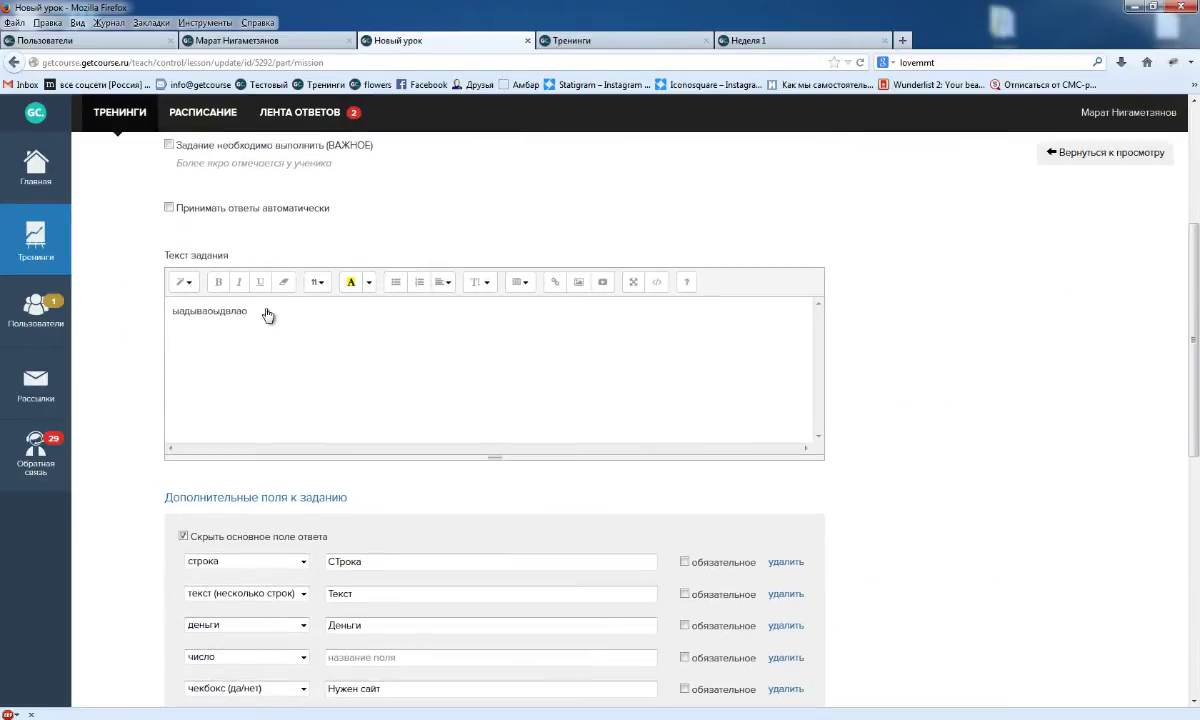
Step: Enable the «Стоп-урок» option in the assignment settings of «Новый урок»
scroll(266, 307, up, 5)
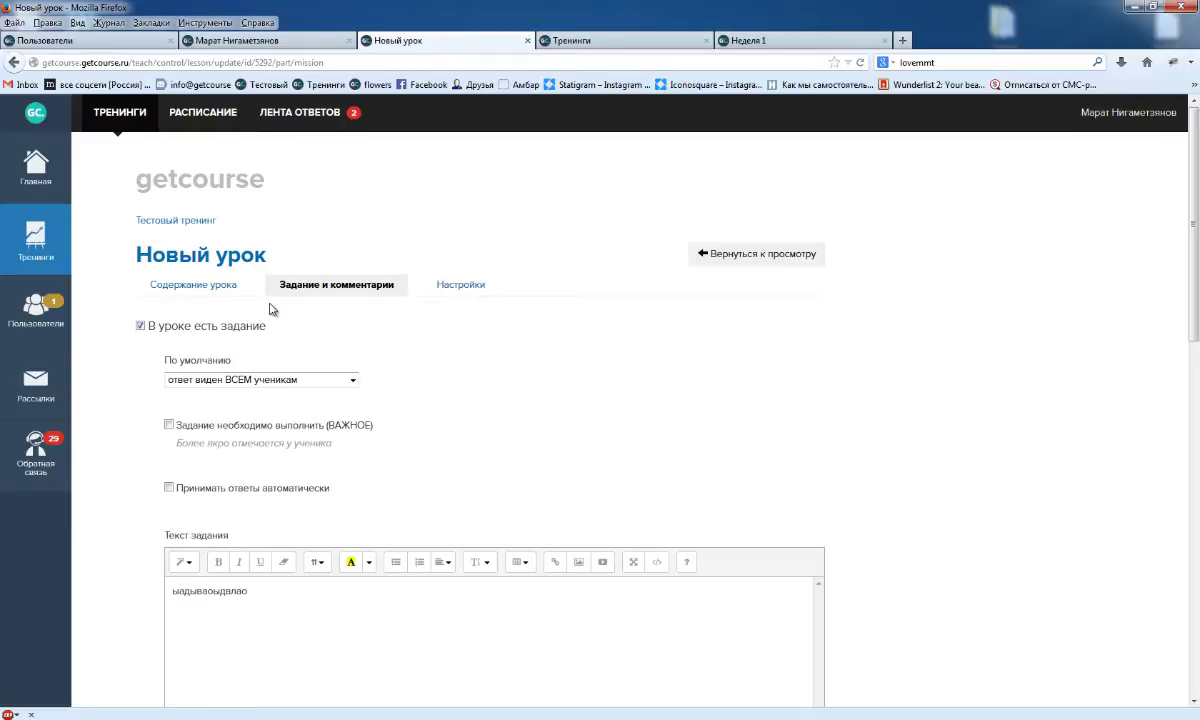
scroll(290, 345, down, 10)
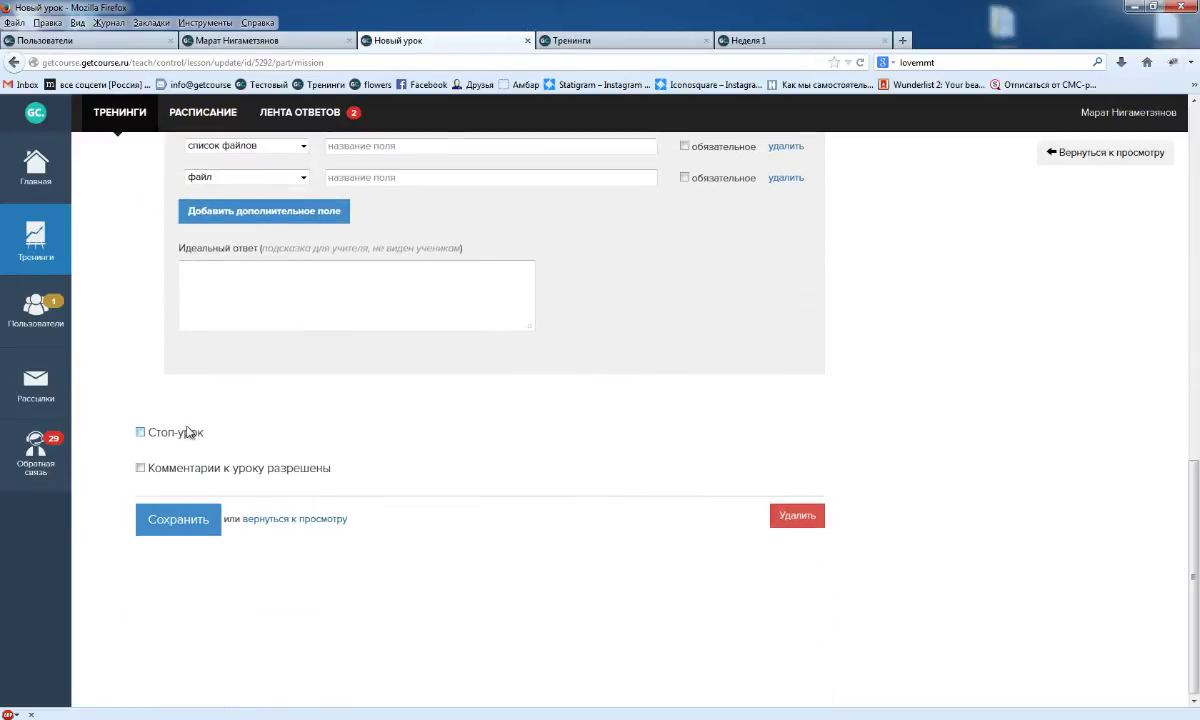
drag(181, 438, 155, 434)
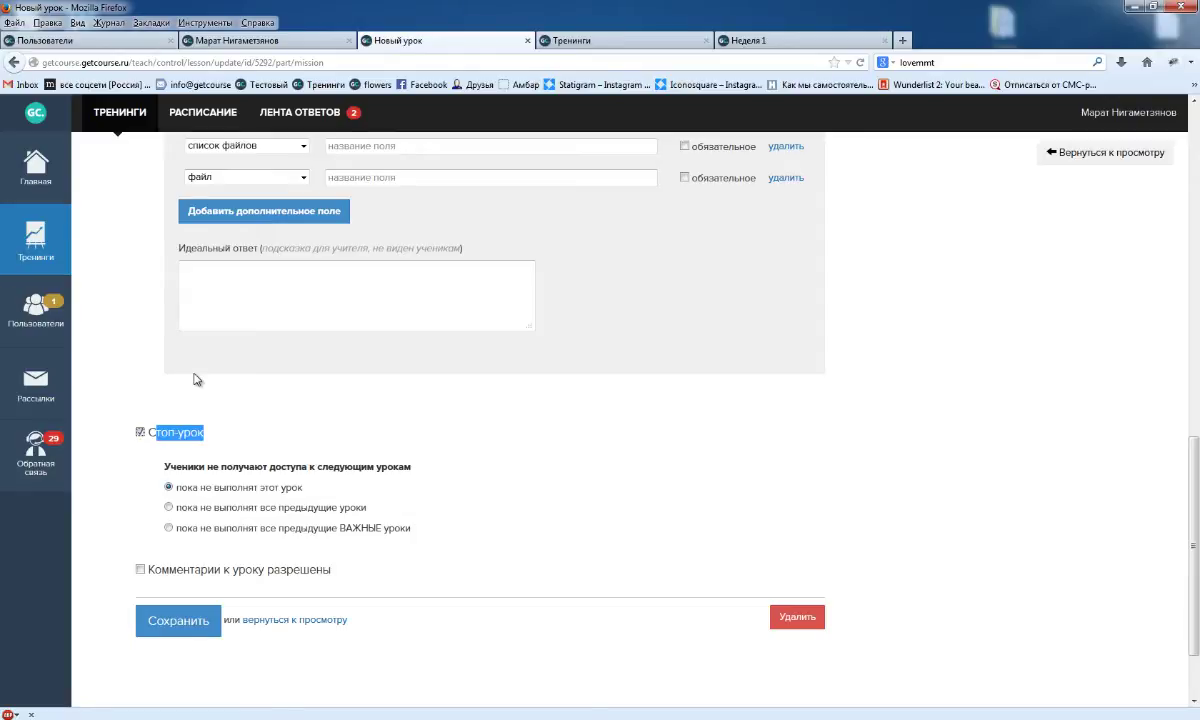
click(220, 418)
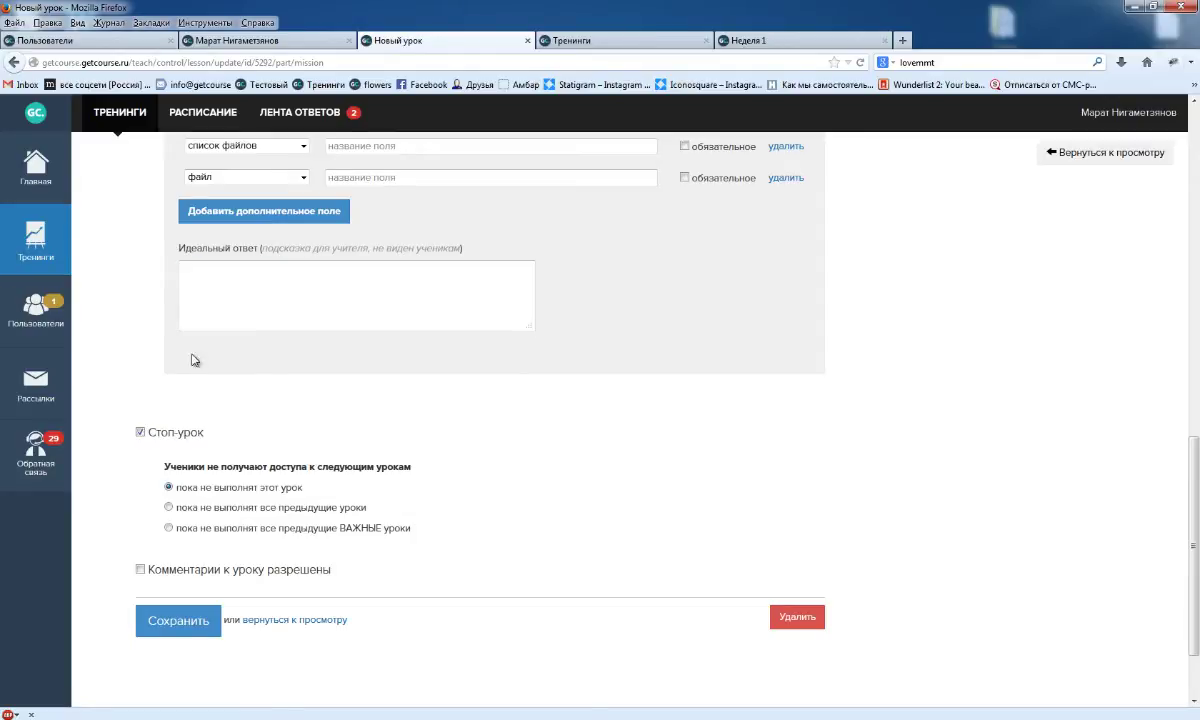
scroll(428, 472, up, 15)
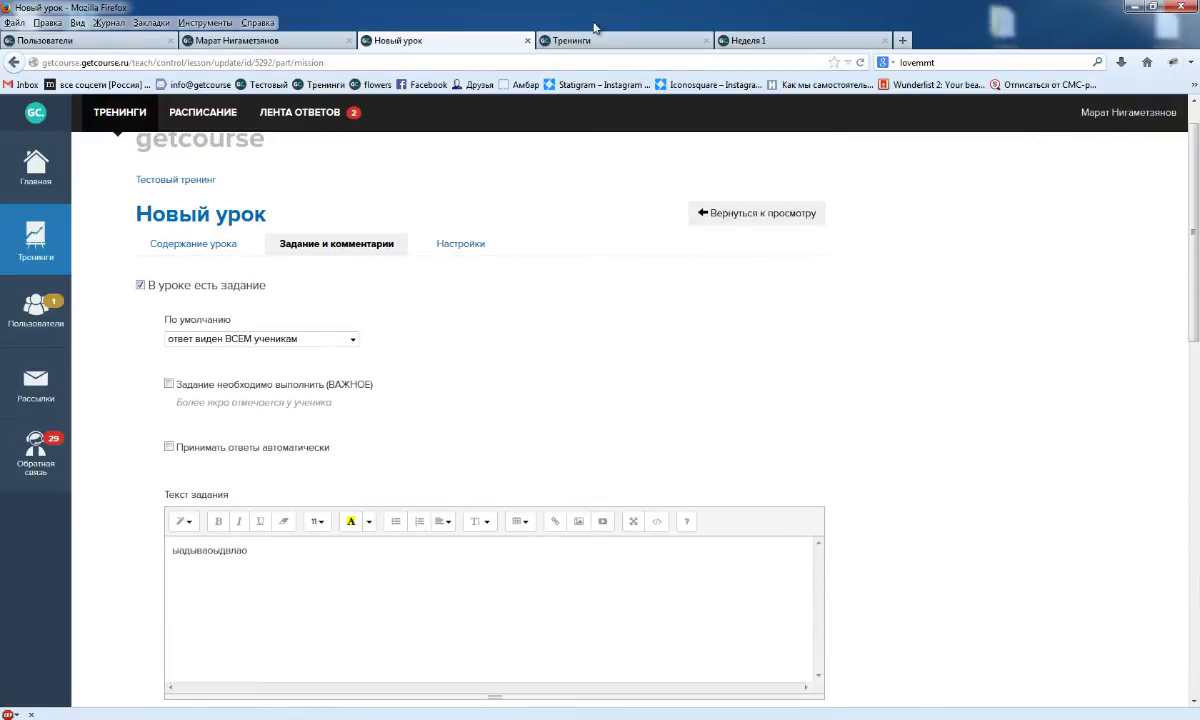
Step: Switch back to the flowerslovers account and open the training «Как стать успешным флористом» from its training list
click(600, 40)
click(738, 40)
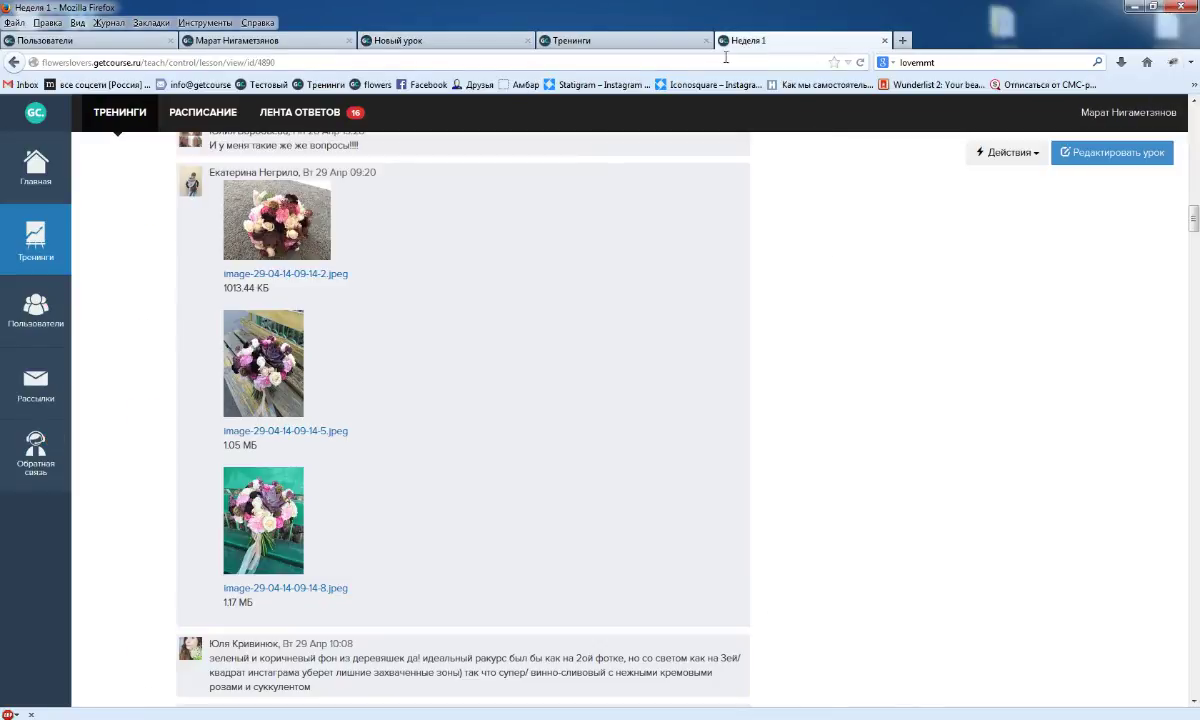
scroll(530, 222, up, 10)
click(30, 238)
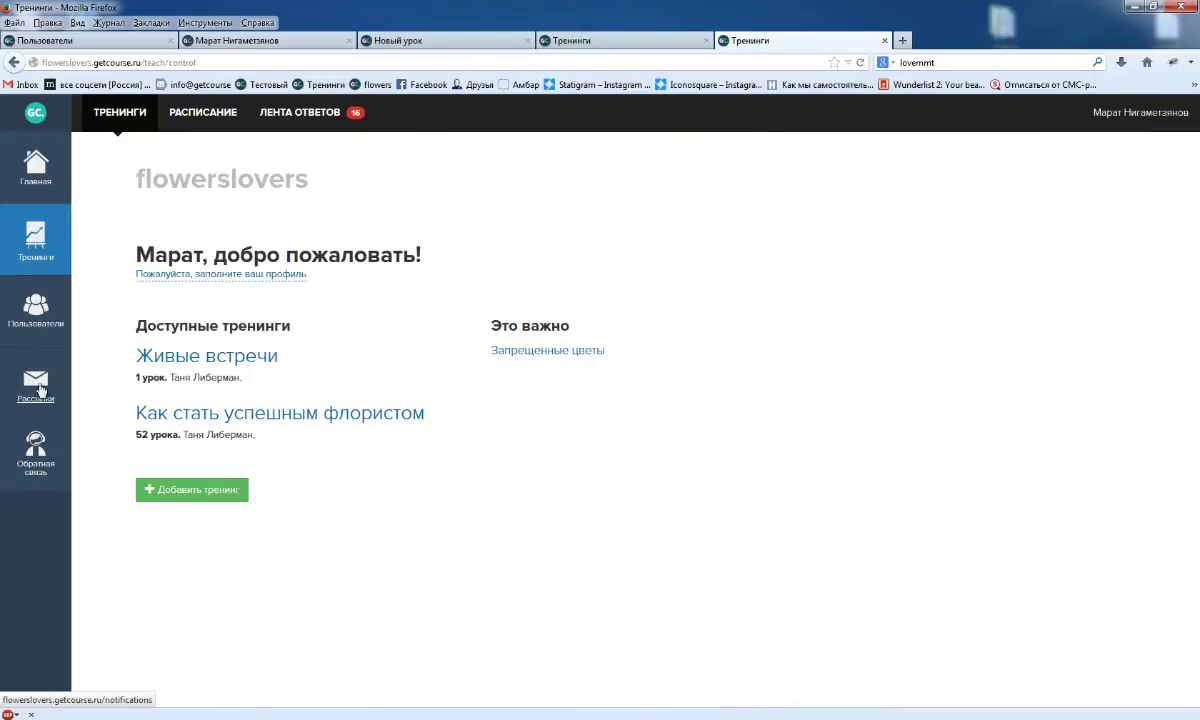
click(140, 412)
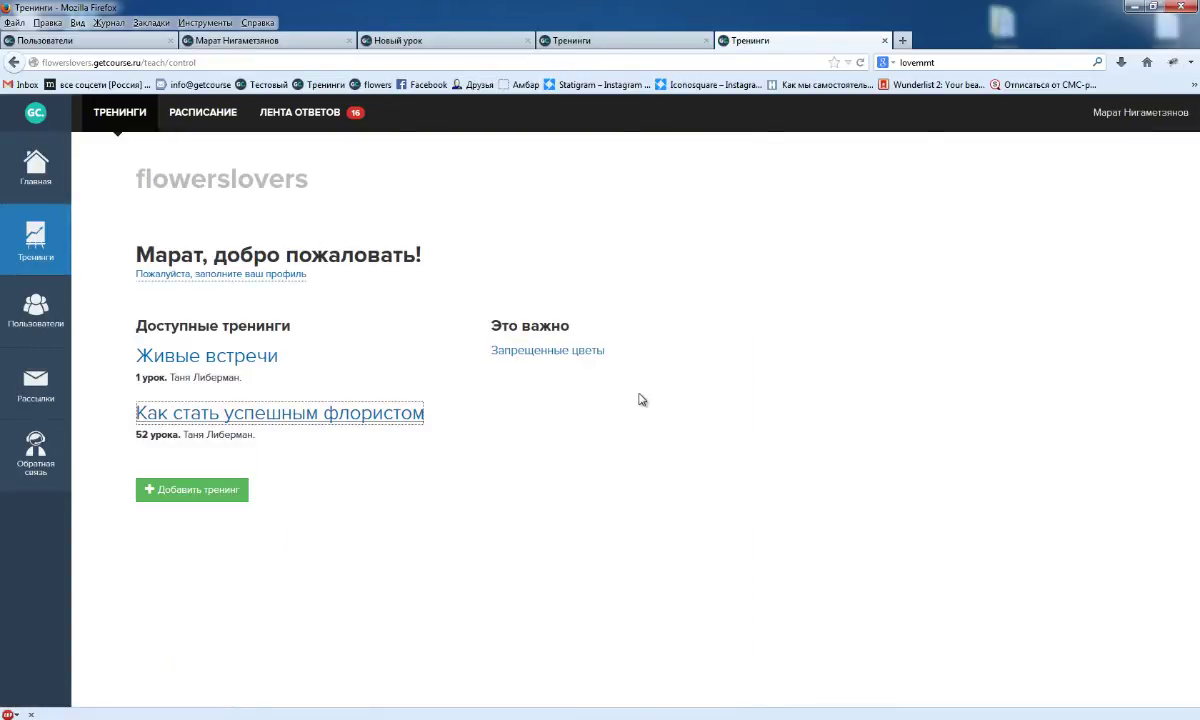
click(372, 414)
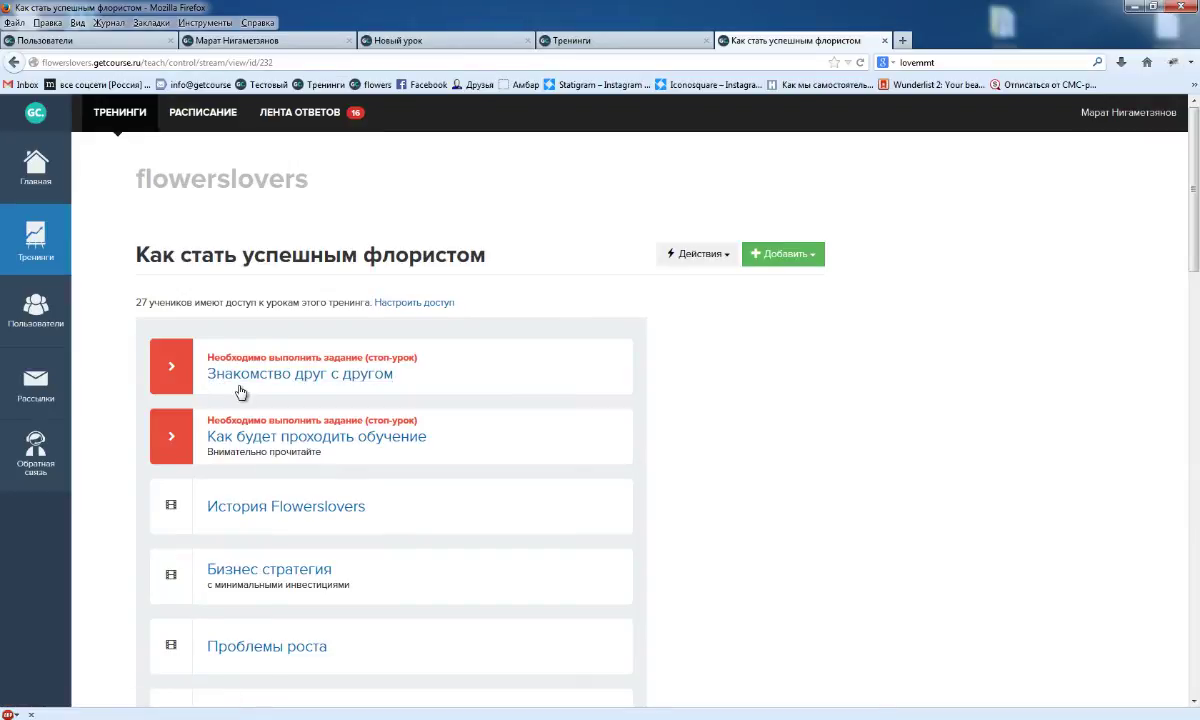
Step: Open the stop-lesson «Как будет проходить обучение» and examine the checkbox fields of its assignment
scroll(245, 385, down, 3)
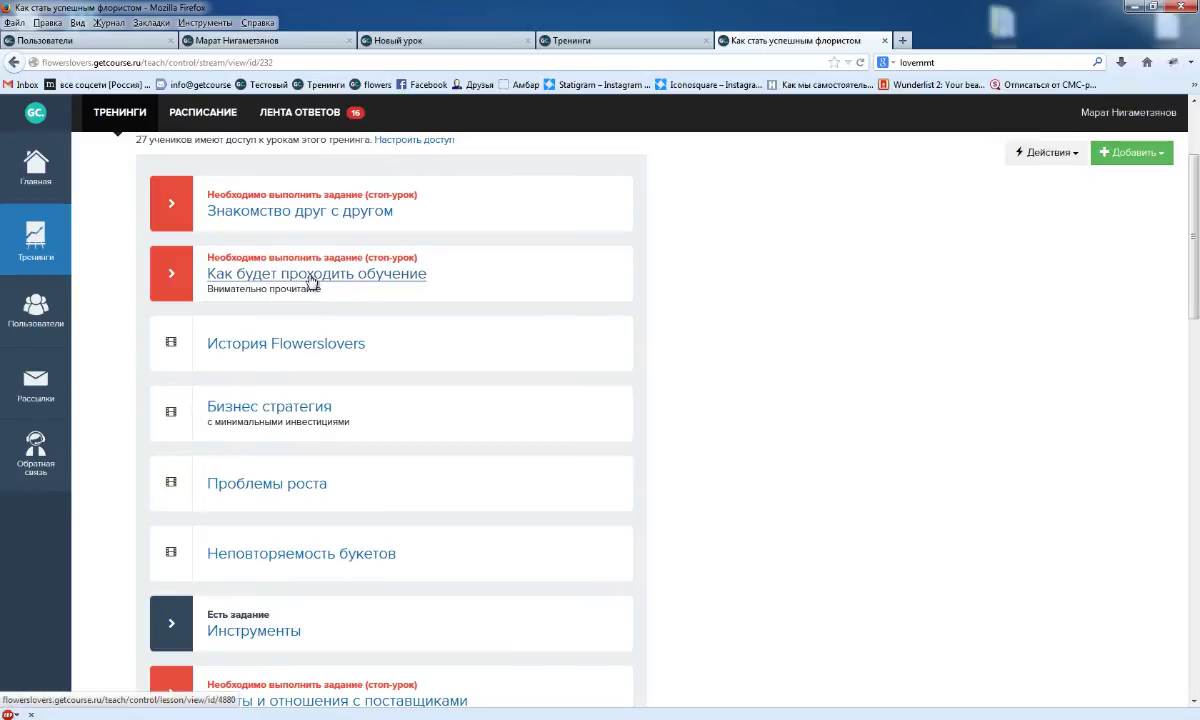
click(312, 278)
scroll(561, 393, down, 10)
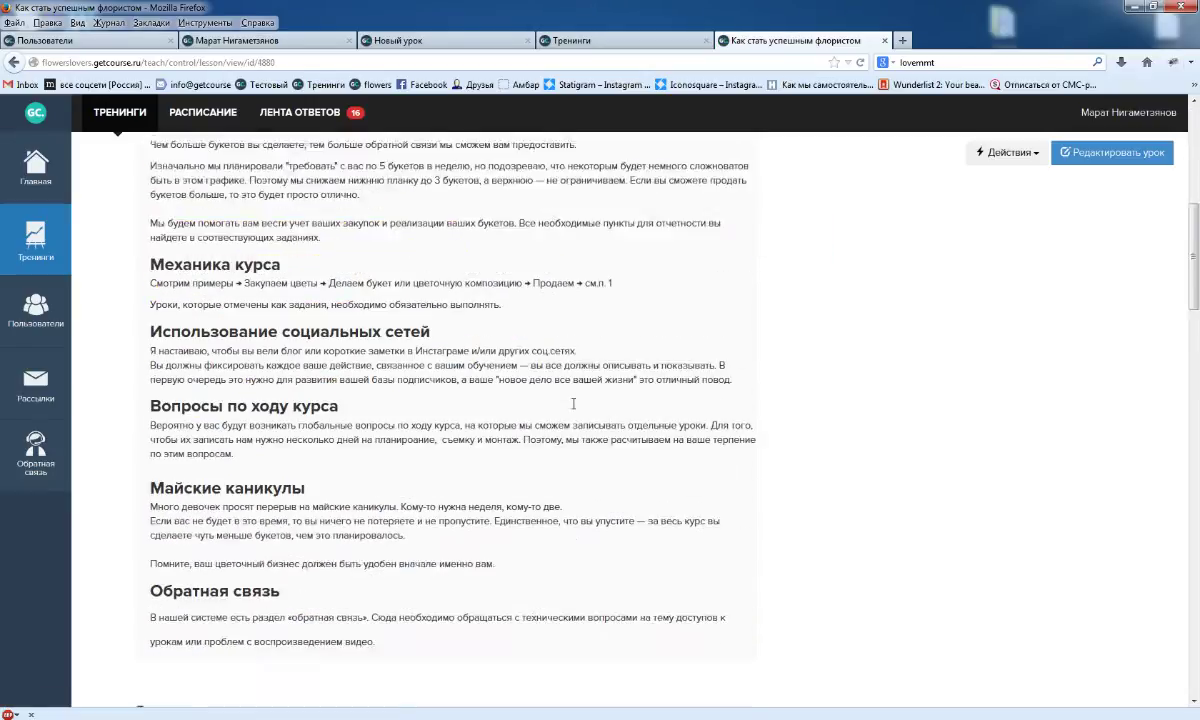
scroll(574, 408, down, 1)
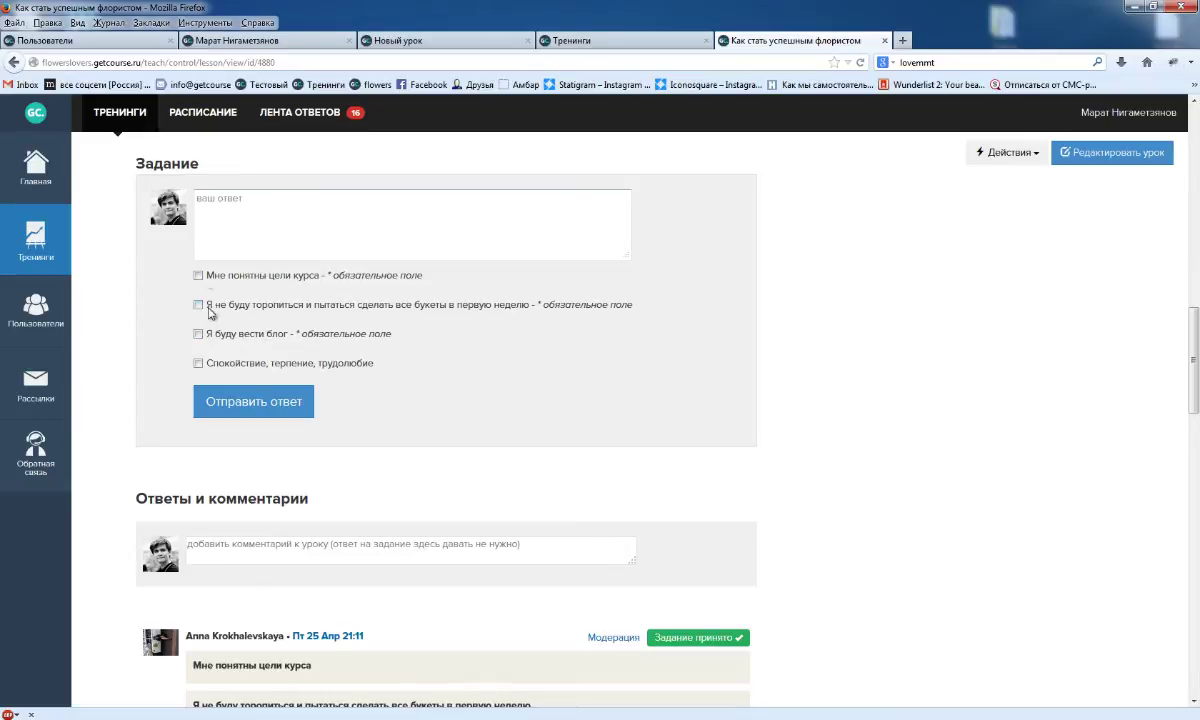
Step: Return to the lesson list of «Как стать успешным флористом» and open the stop-lesson «Цветы и отношения с поставщиками»
scroll(250, 362, up, 15)
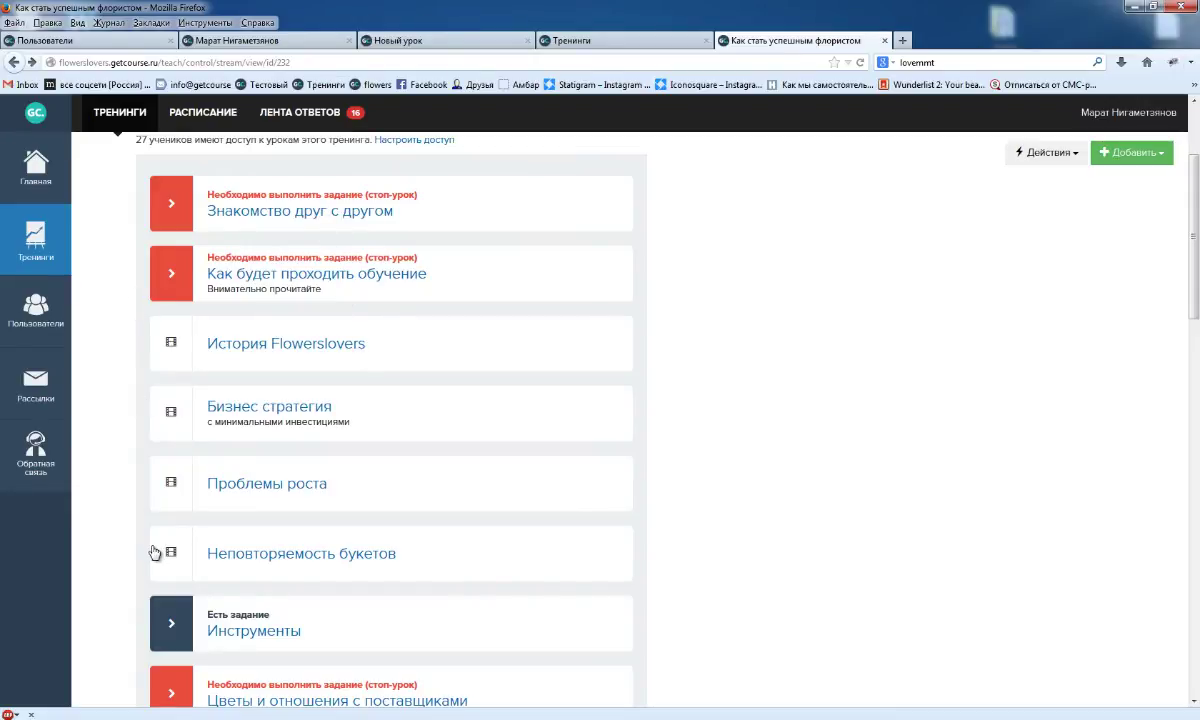
scroll(155, 552, down, 3)
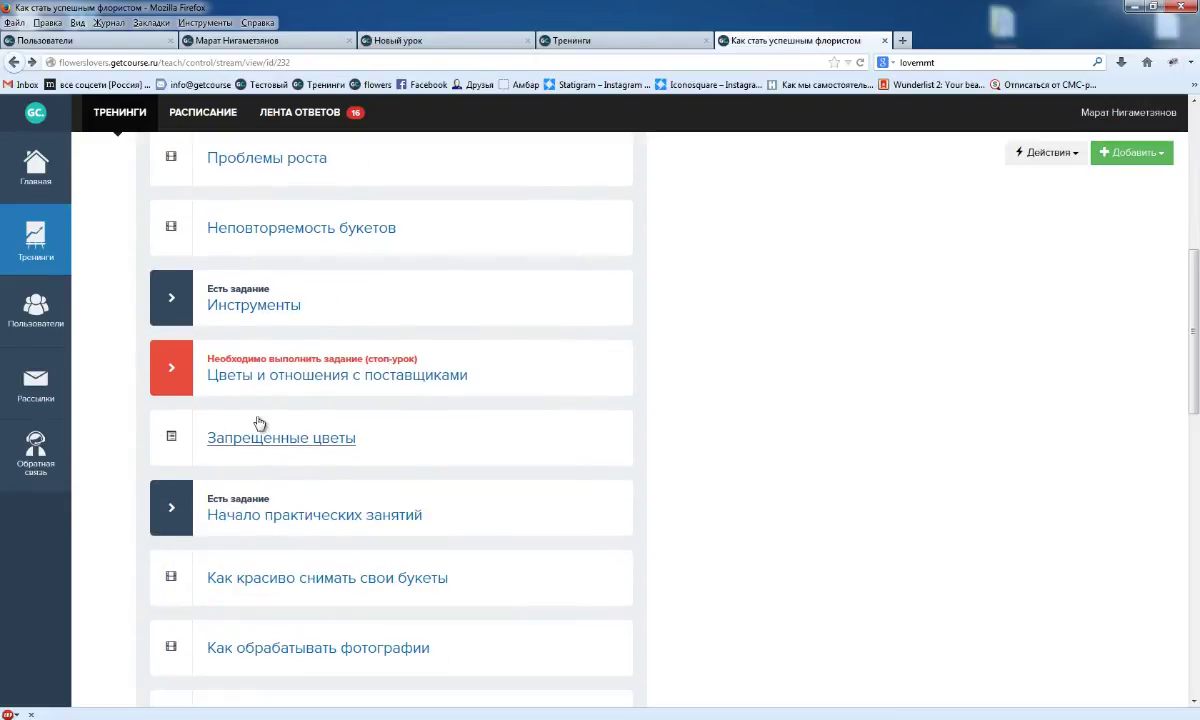
scroll(336, 410, up, 1)
scroll(337, 425, up, 1)
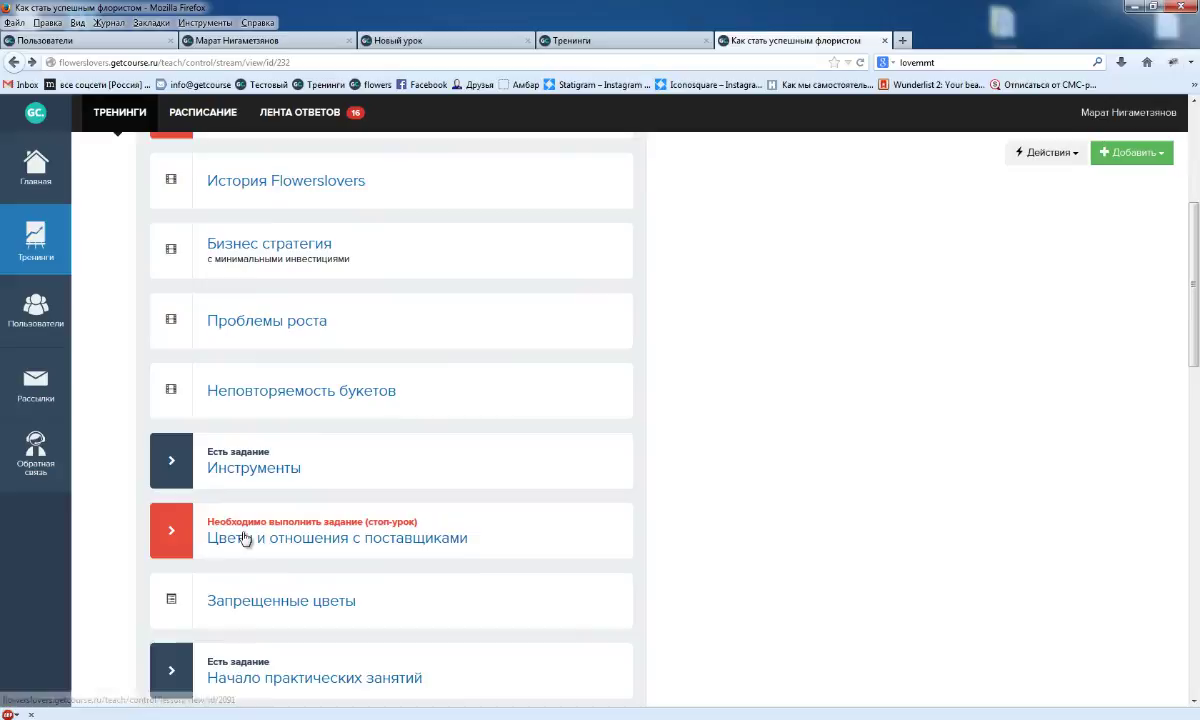
click(442, 547)
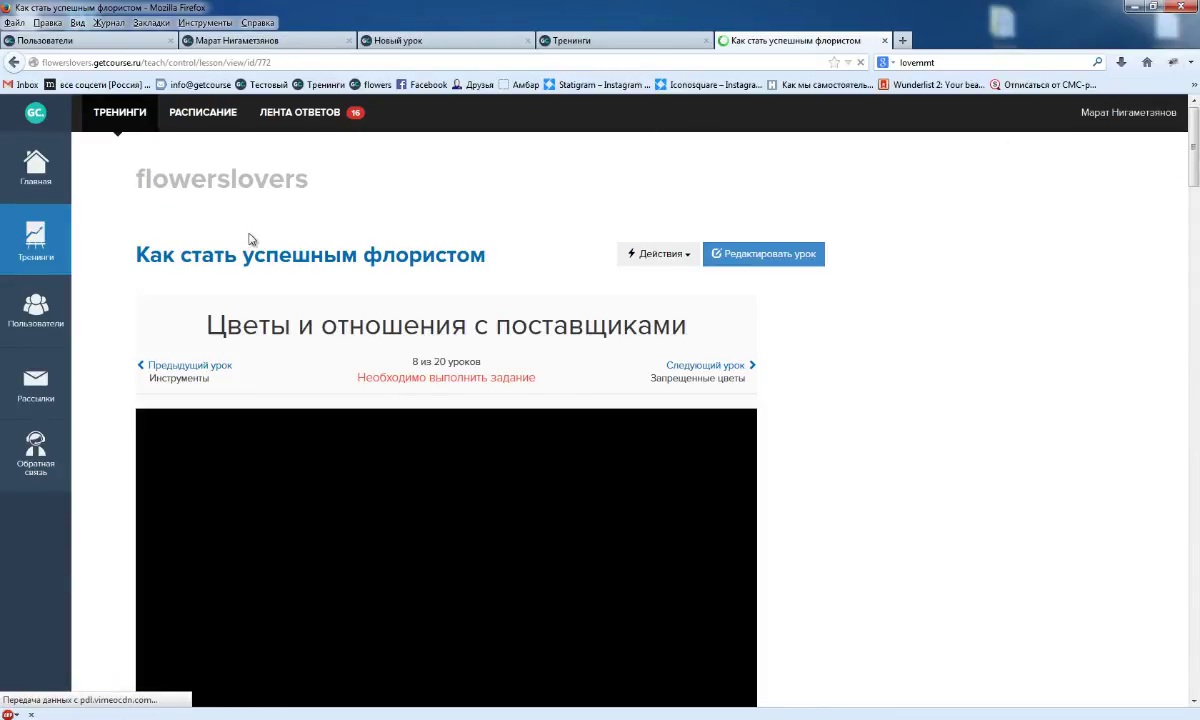
Step: Go back to the training's lesson list and examine how stop-lessons and ordinary assignments are distributed around «Цветы и отношения с поставщиками»
click(14, 62)
scroll(197, 473, down, 2)
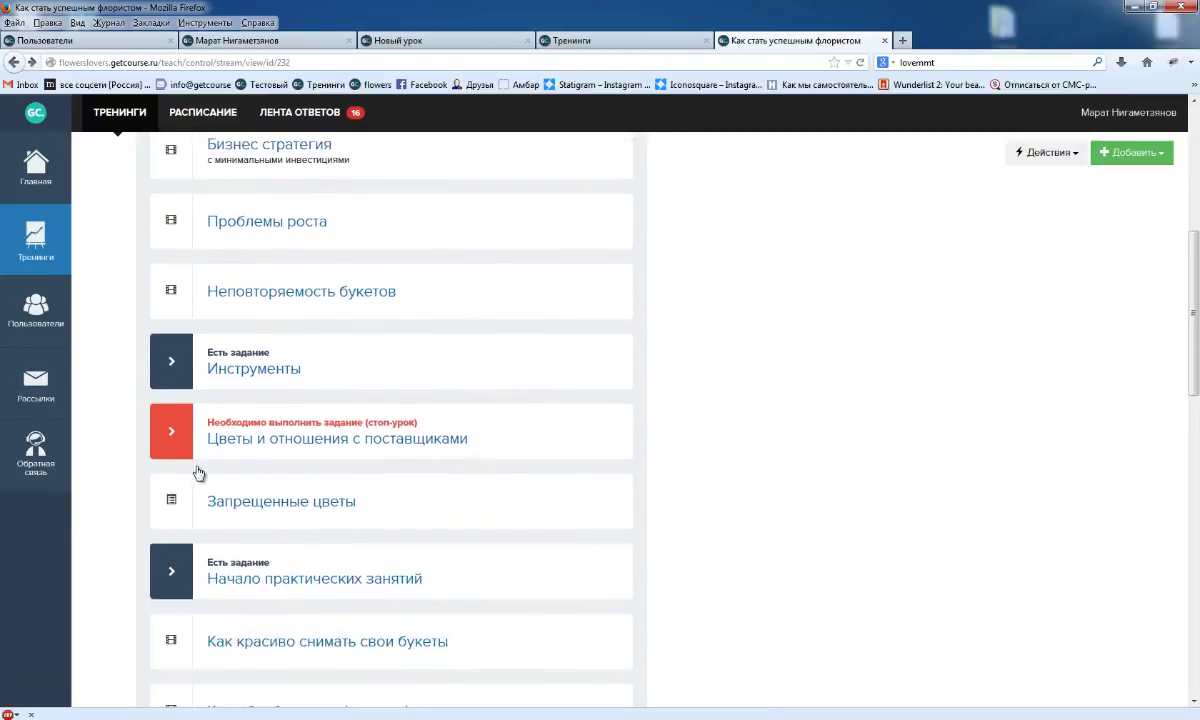
scroll(197, 473, down, 1)
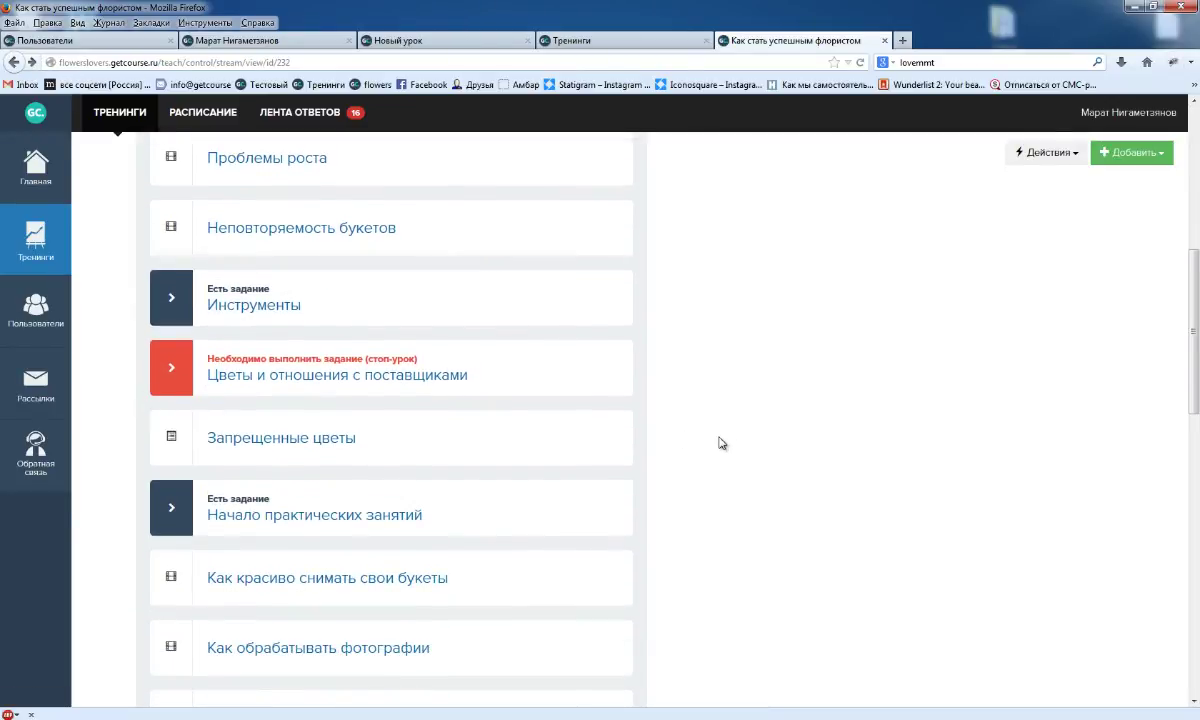
scroll(709, 455, down, 5)
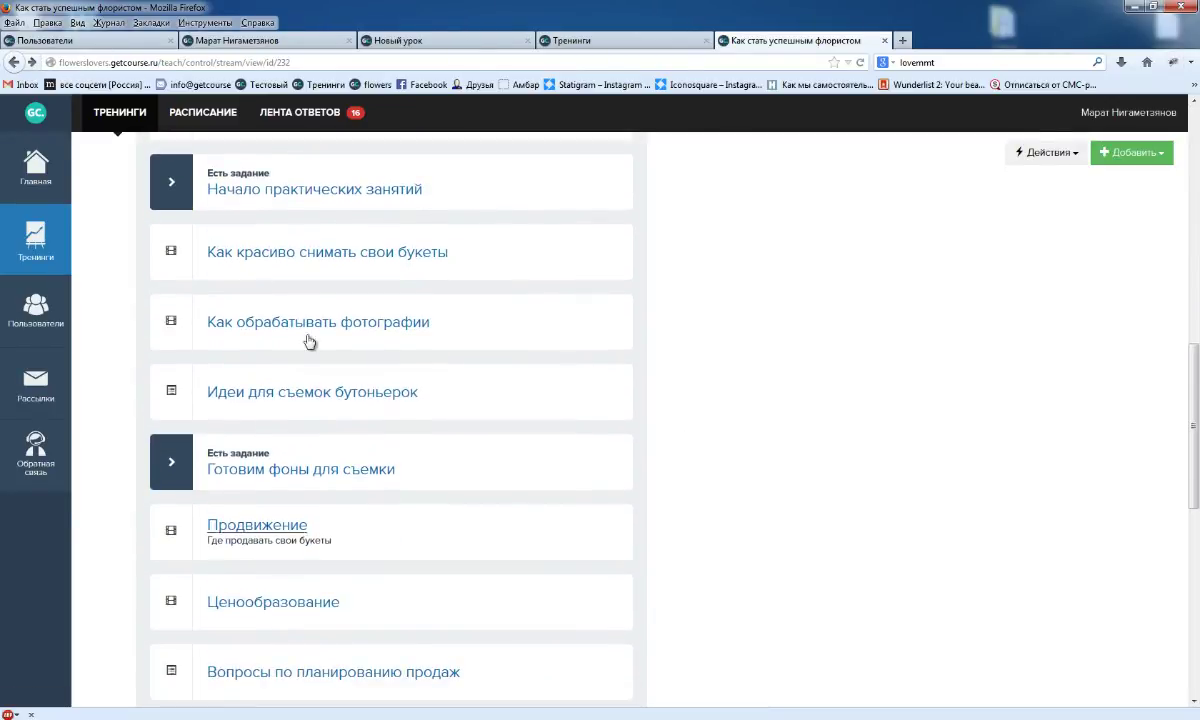
scroll(383, 456, up, 6)
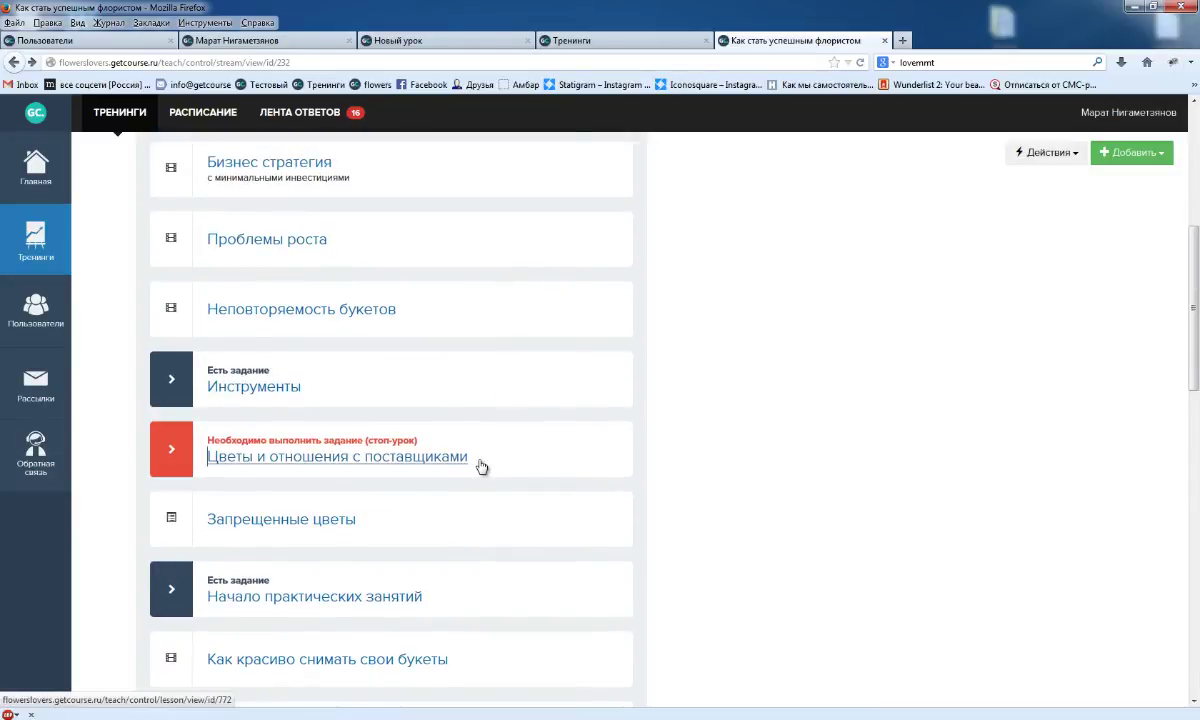
click(499, 462)
scroll(432, 483, up, 3)
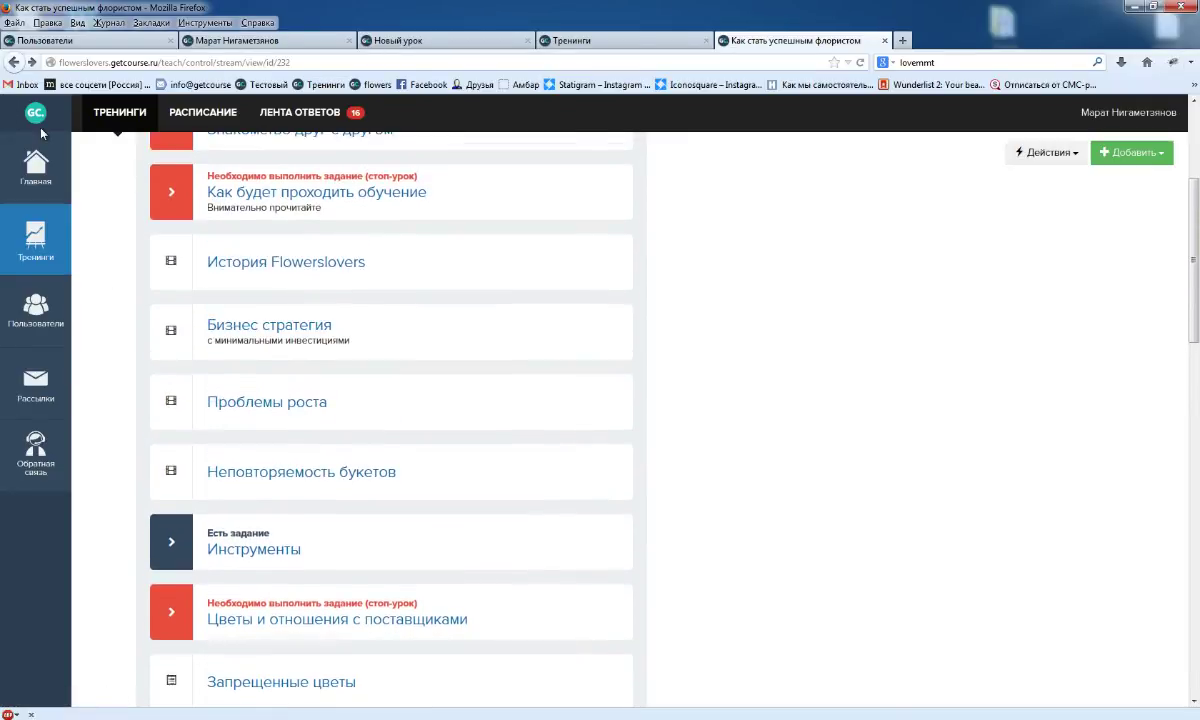
Step: Switch to the «Мастера красоты» account and open the section «Практика 1.0» of the training «Секреты гелевых дизайнов»
click(618, 41)
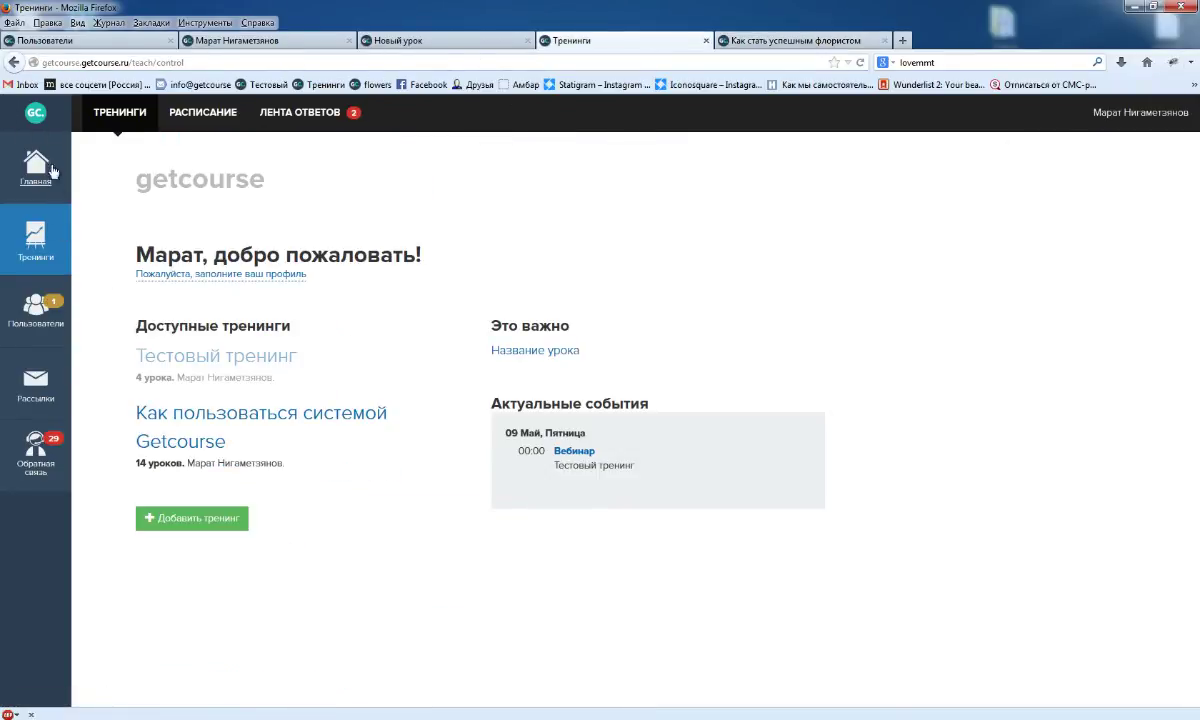
click(855, 40)
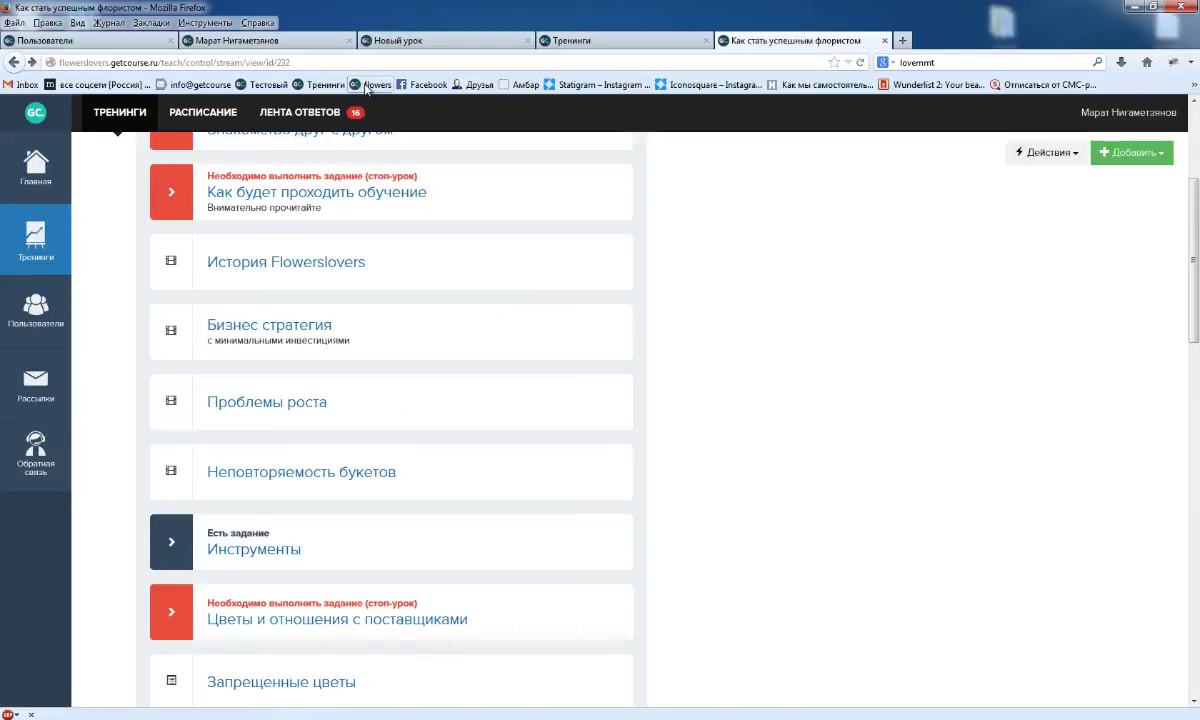
click(322, 84)
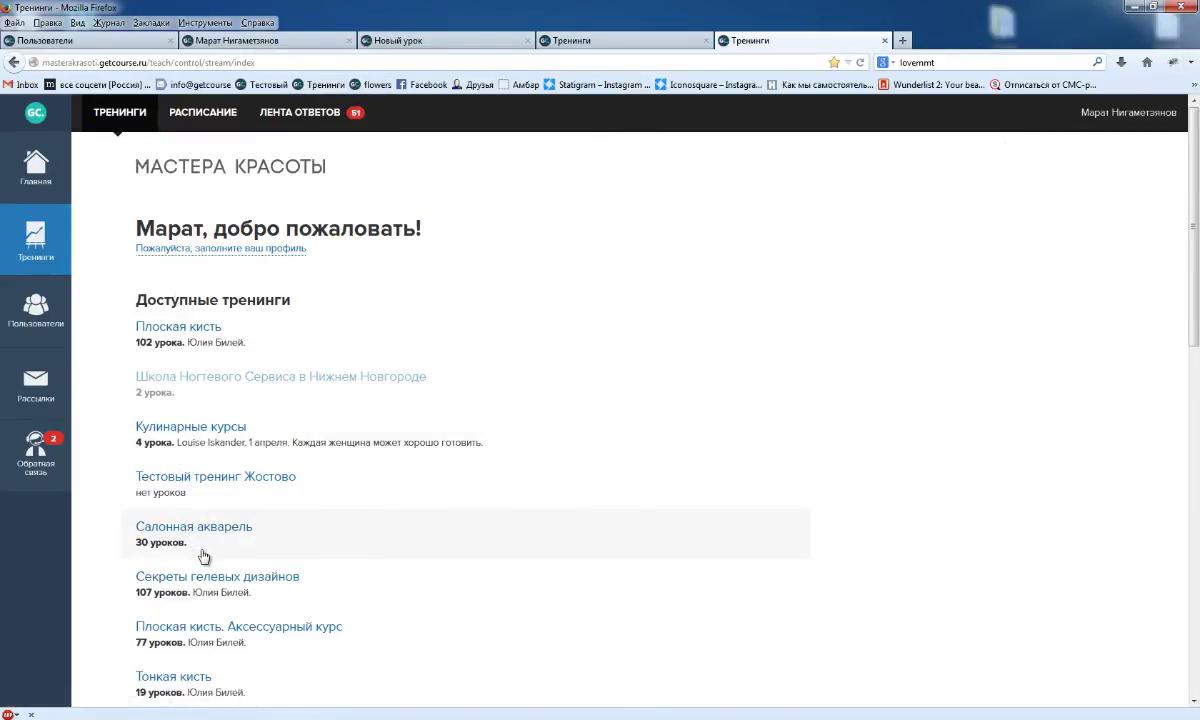
scroll(300, 540, down, 2)
click(225, 496)
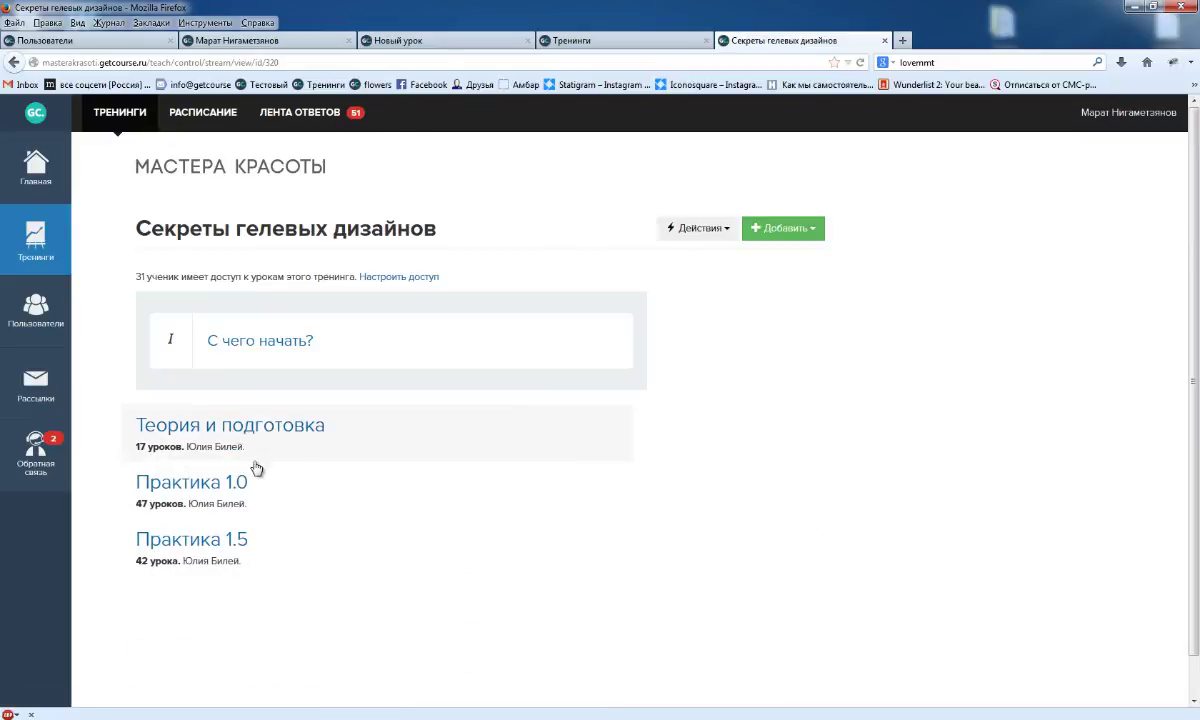
click(228, 497)
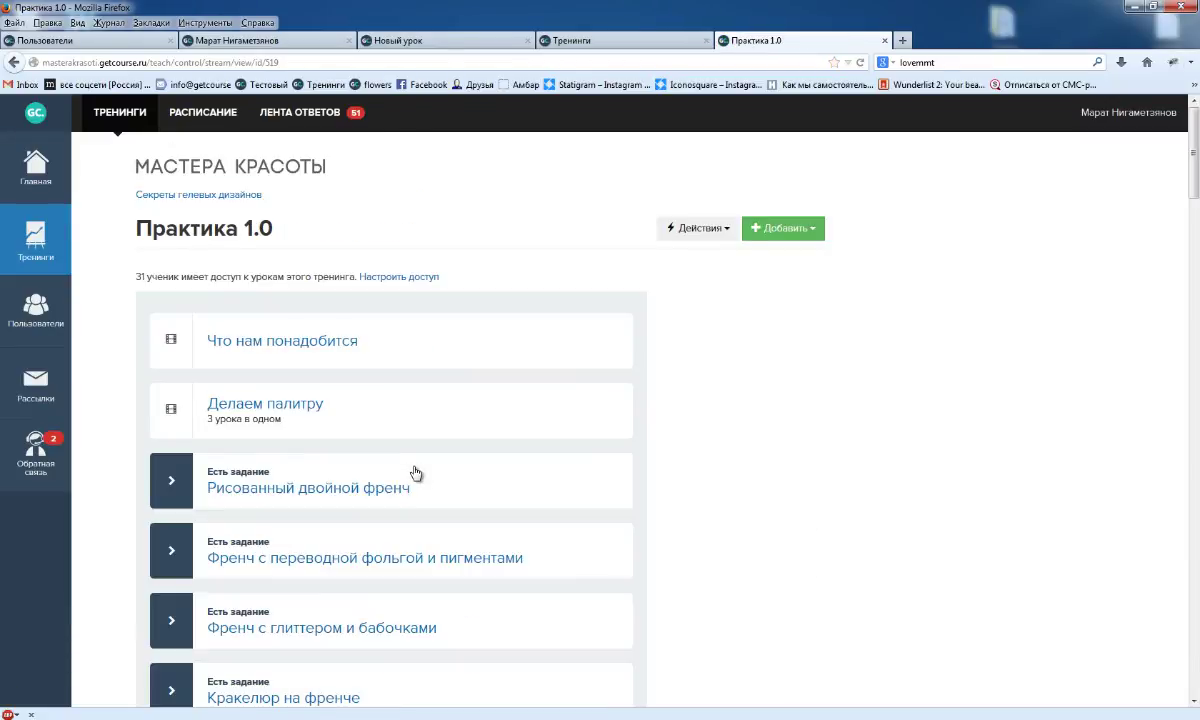
Step: Examine the lesson list of «Практика 1.0» for the placement of stop-lessons among the lessons with assignments
scroll(866, 516, down, 4)
scroll(866, 515, down, 8)
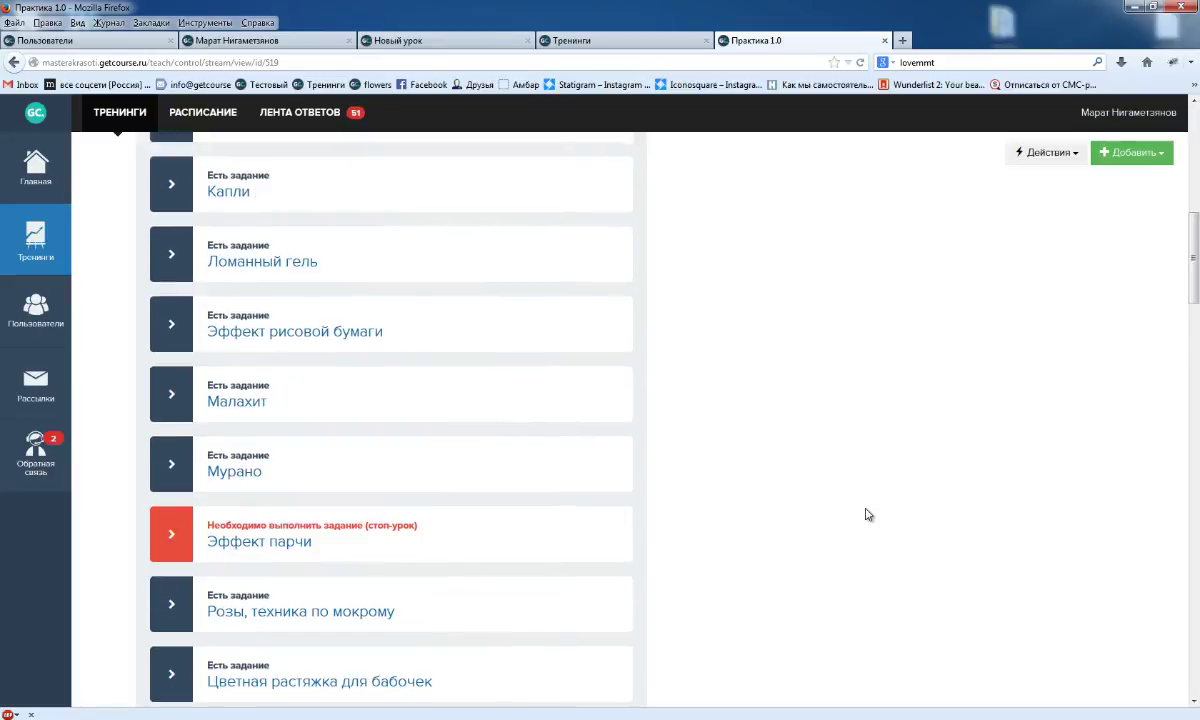
scroll(866, 515, up, 2)
scroll(866, 515, up, 5)
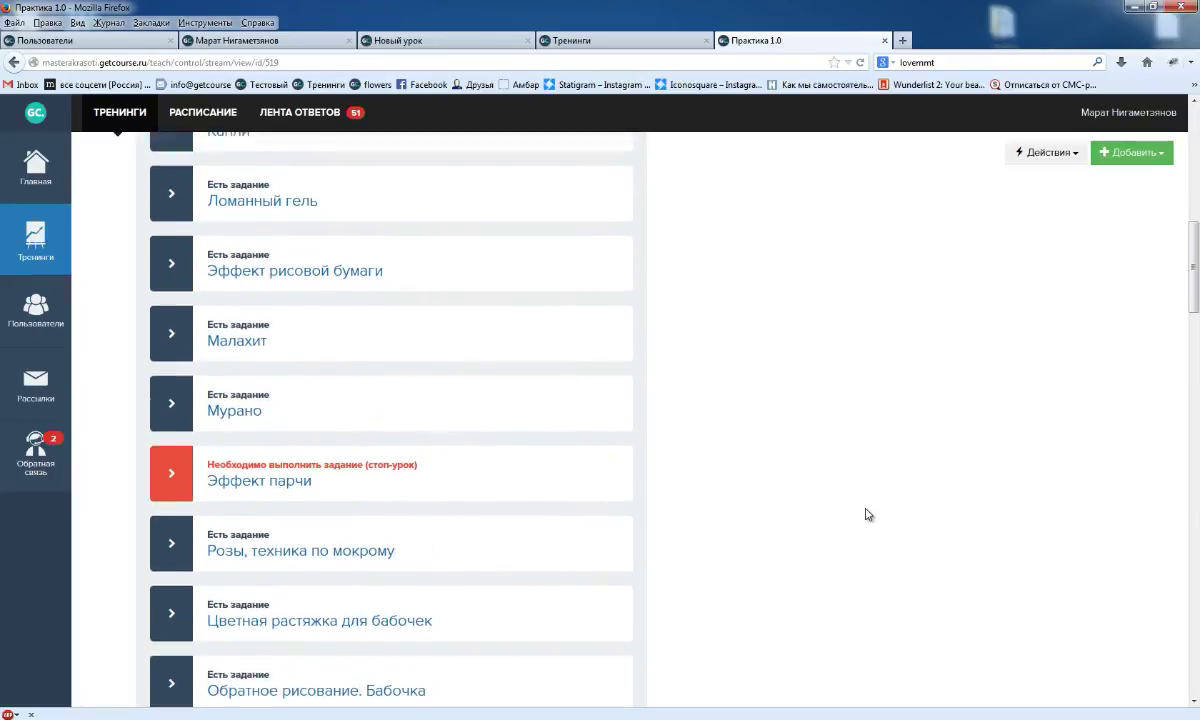
scroll(667, 503, down, 4)
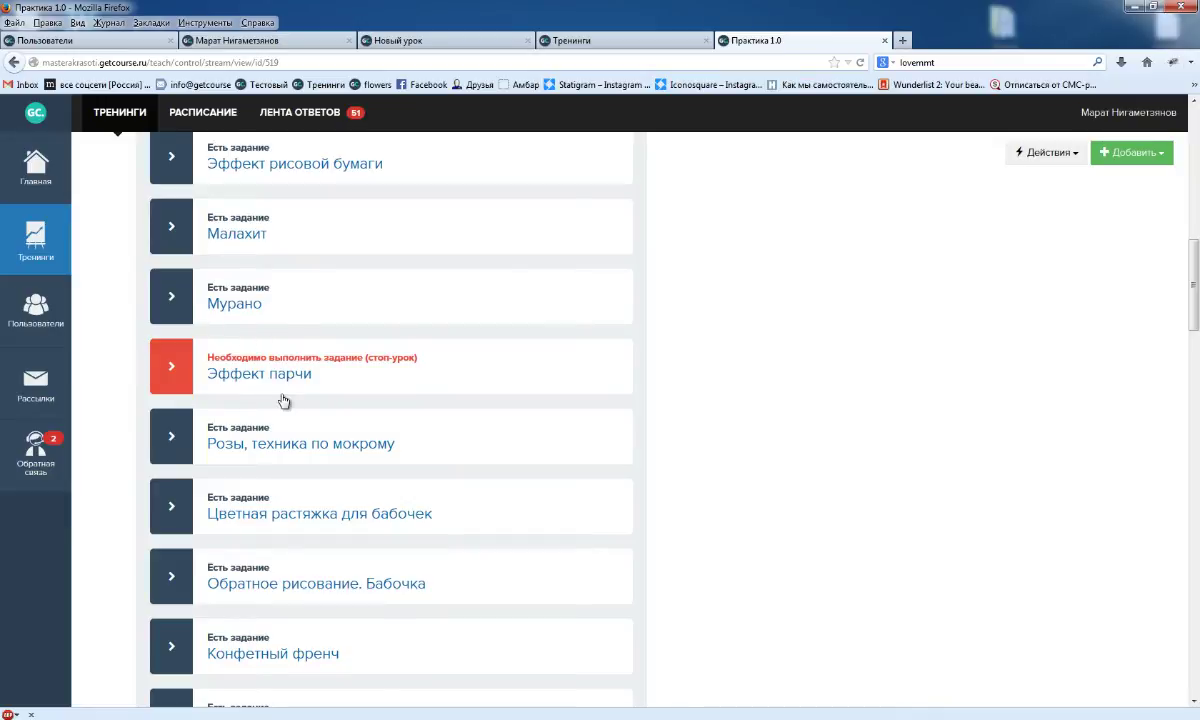
scroll(300, 380, up, 3)
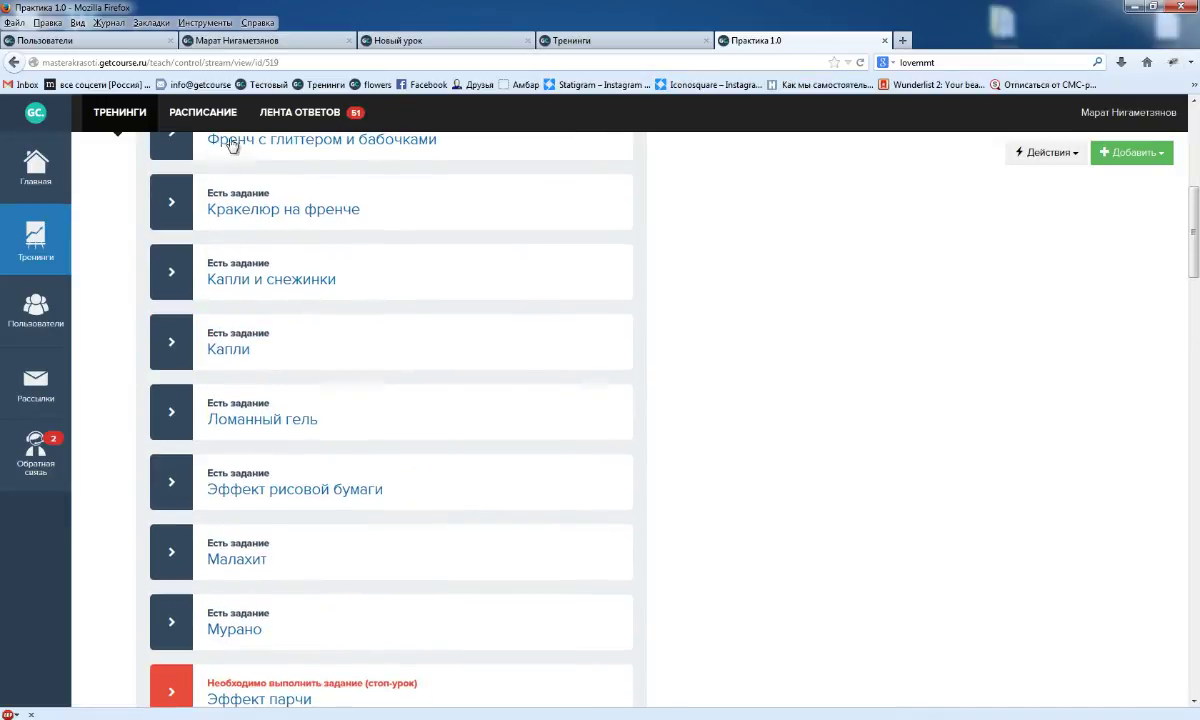
scroll(275, 650, down, 2)
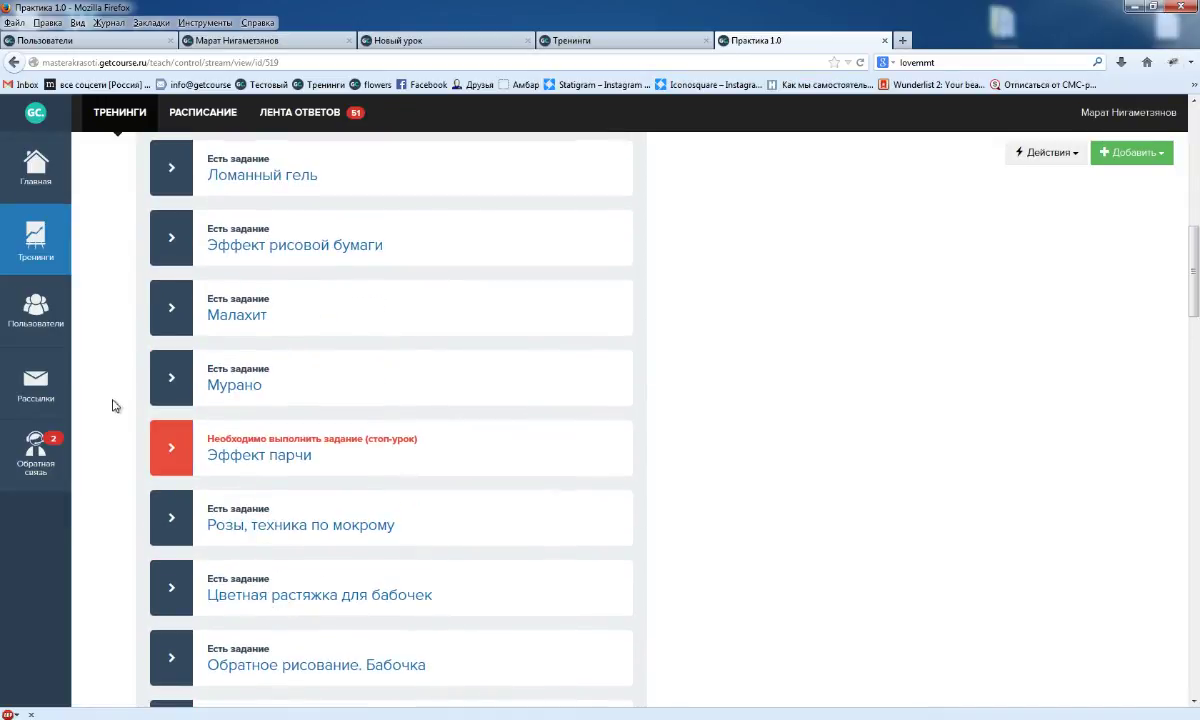
scroll(303, 463, down, 10)
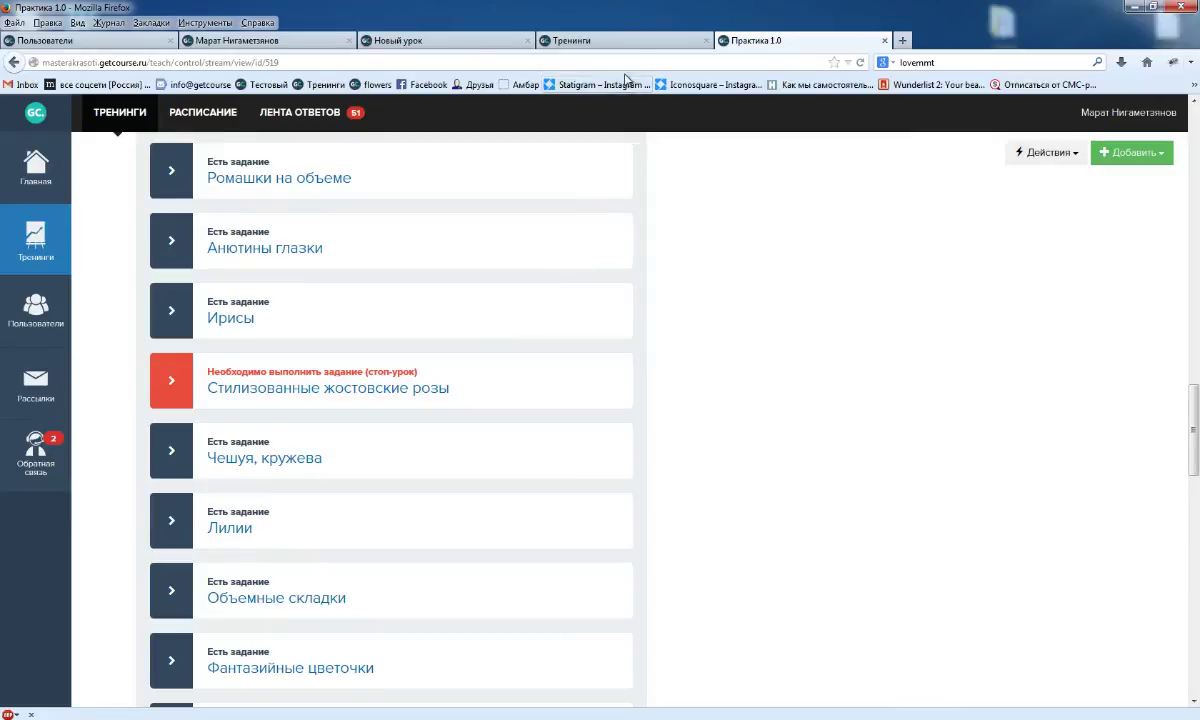
Step: Return to the assignment settings of «Новый урок» and set the stop-lesson condition to «пока не выполнят все предыдущие ВАЖНЫЕ уроки»
click(633, 44)
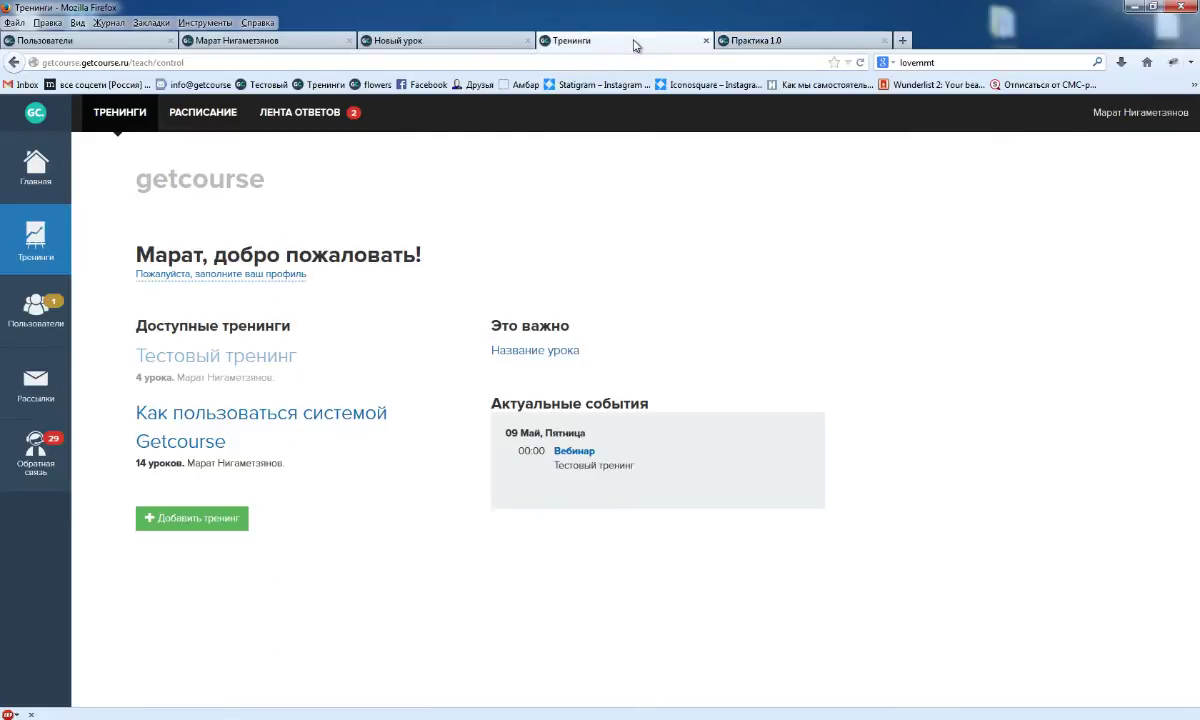
click(437, 43)
scroll(139, 580, down, 10)
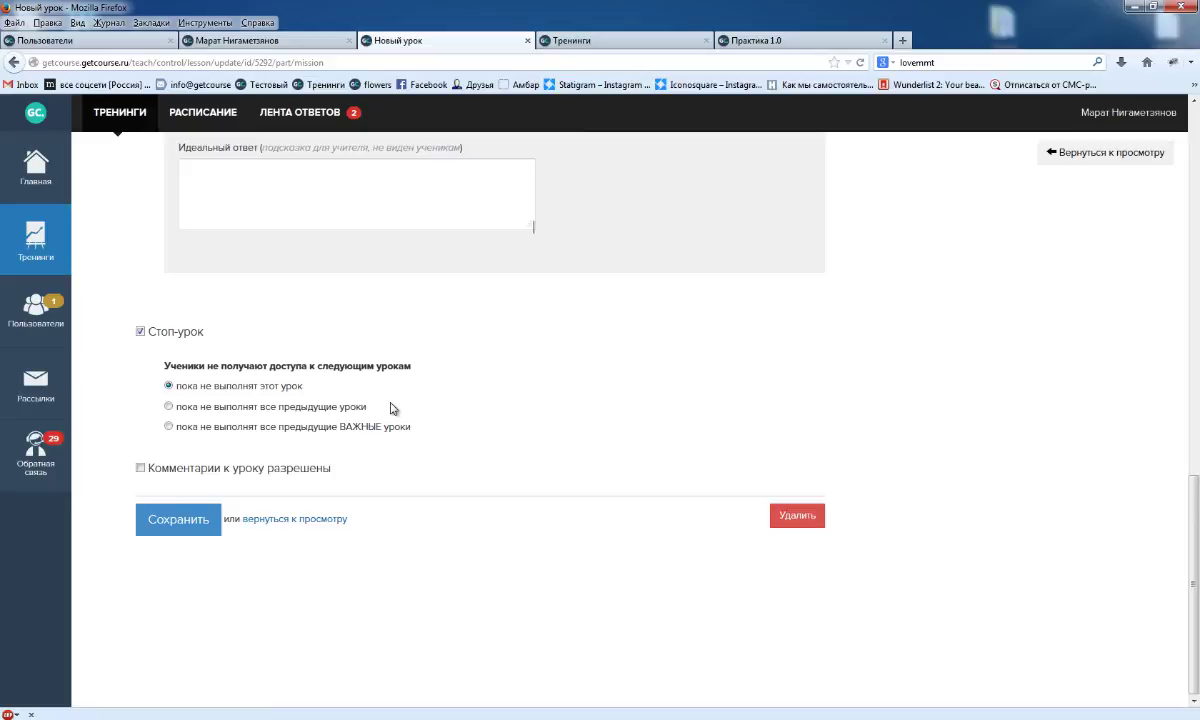
click(263, 390)
drag(303, 392, 163, 388)
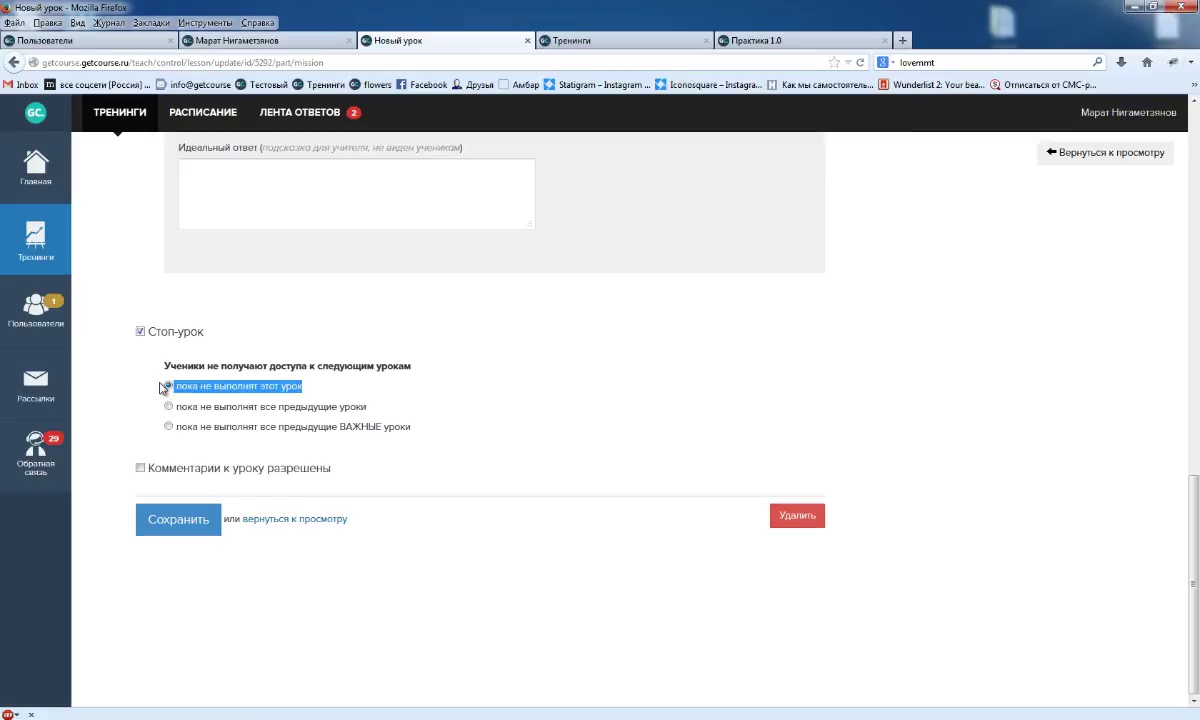
click(228, 406)
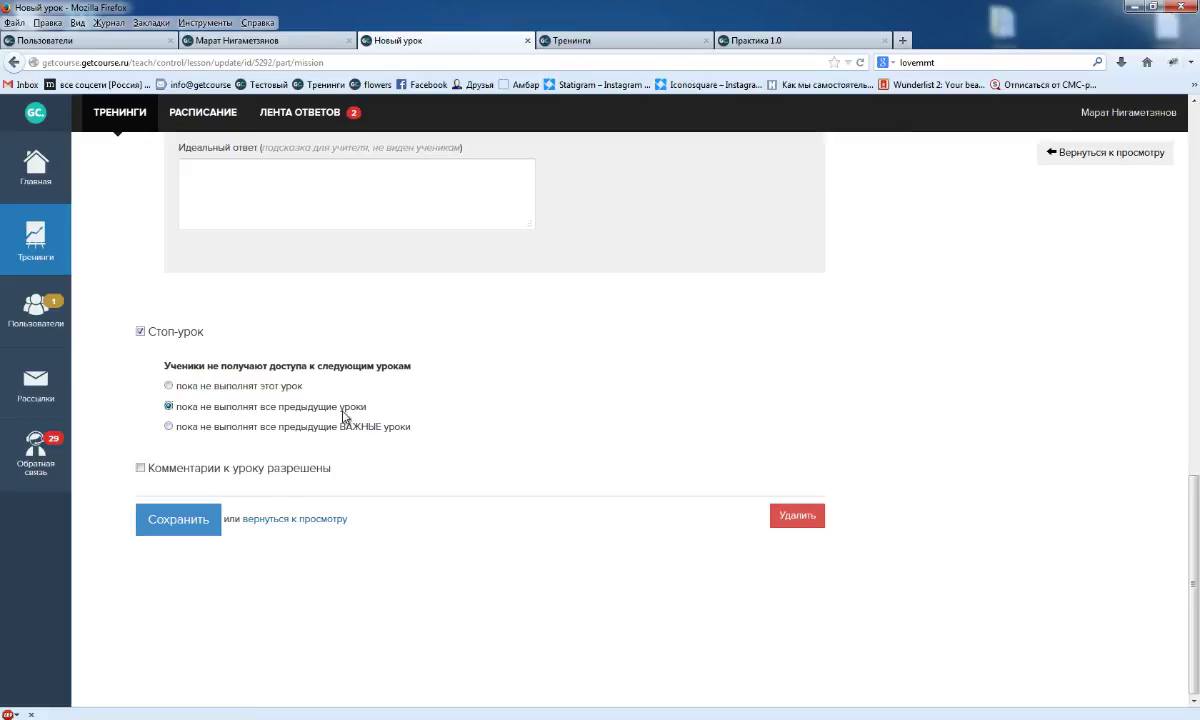
drag(342, 411, 363, 416)
click(348, 408)
click(168, 426)
Step: Review the assignment settings of «Новый урок», from the «Задание необходимо выполнить (ВАЖНОЕ)» option down to the stop-lesson conditions
scroll(287, 447, up, 15)
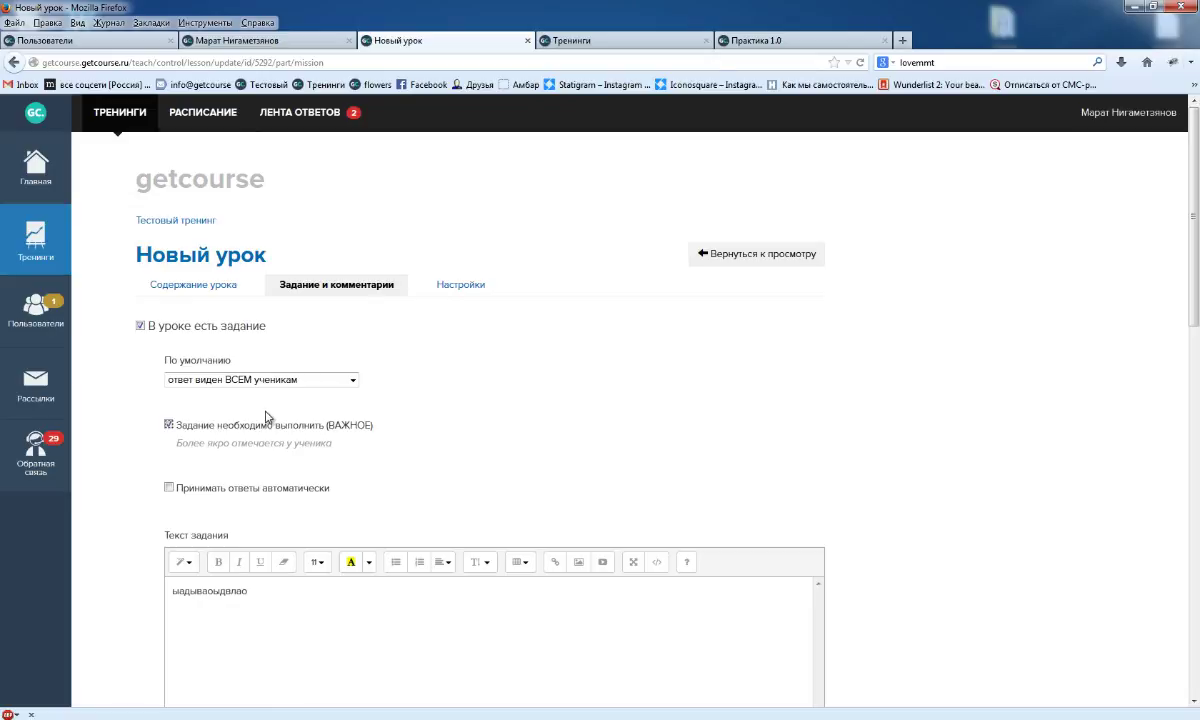
scroll(266, 416, down, 10)
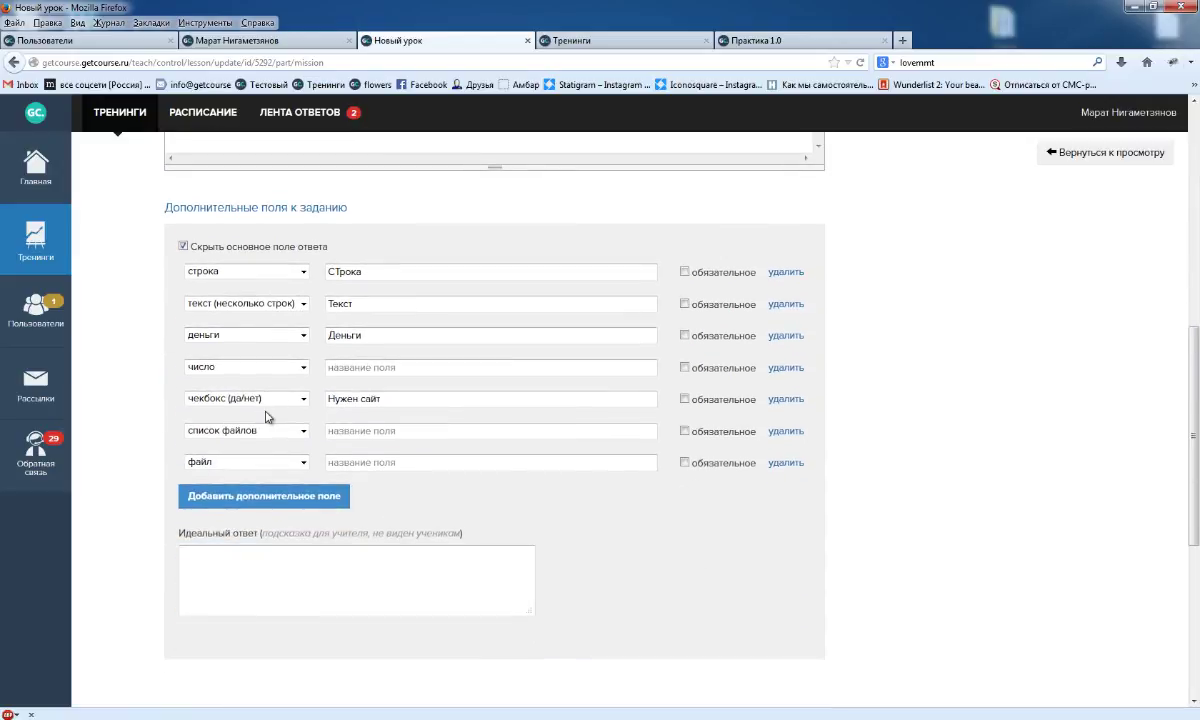
scroll(266, 416, down, 5)
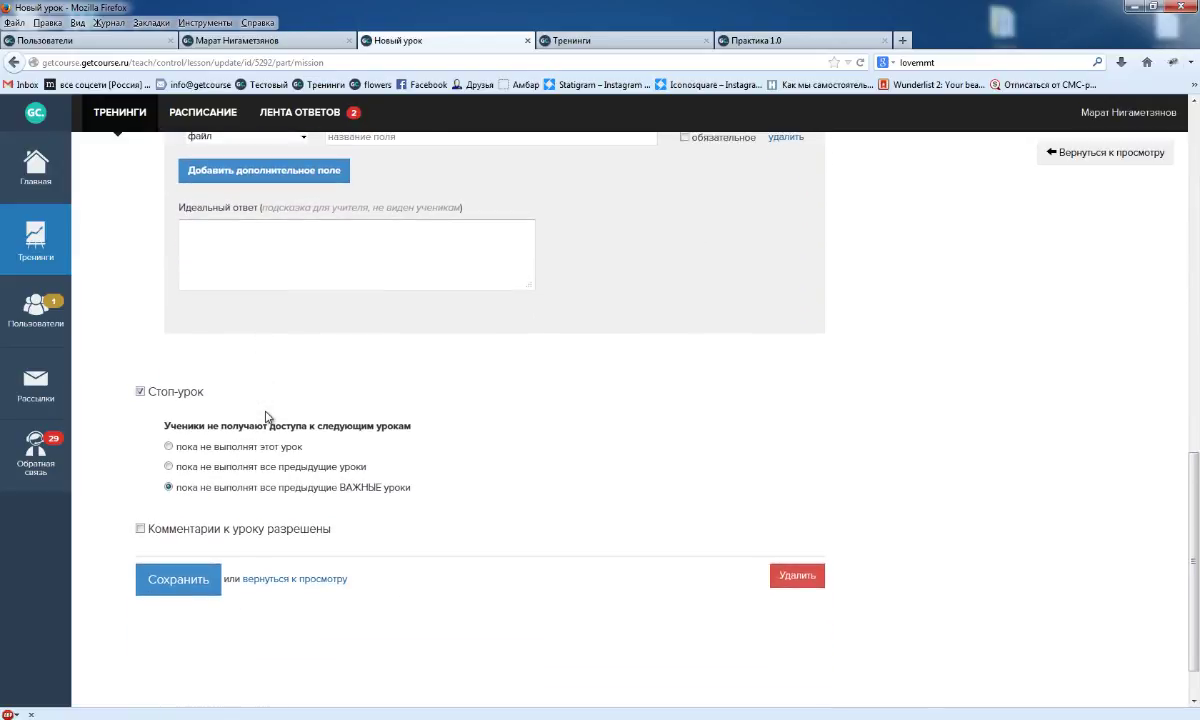
scroll(266, 416, up, 15)
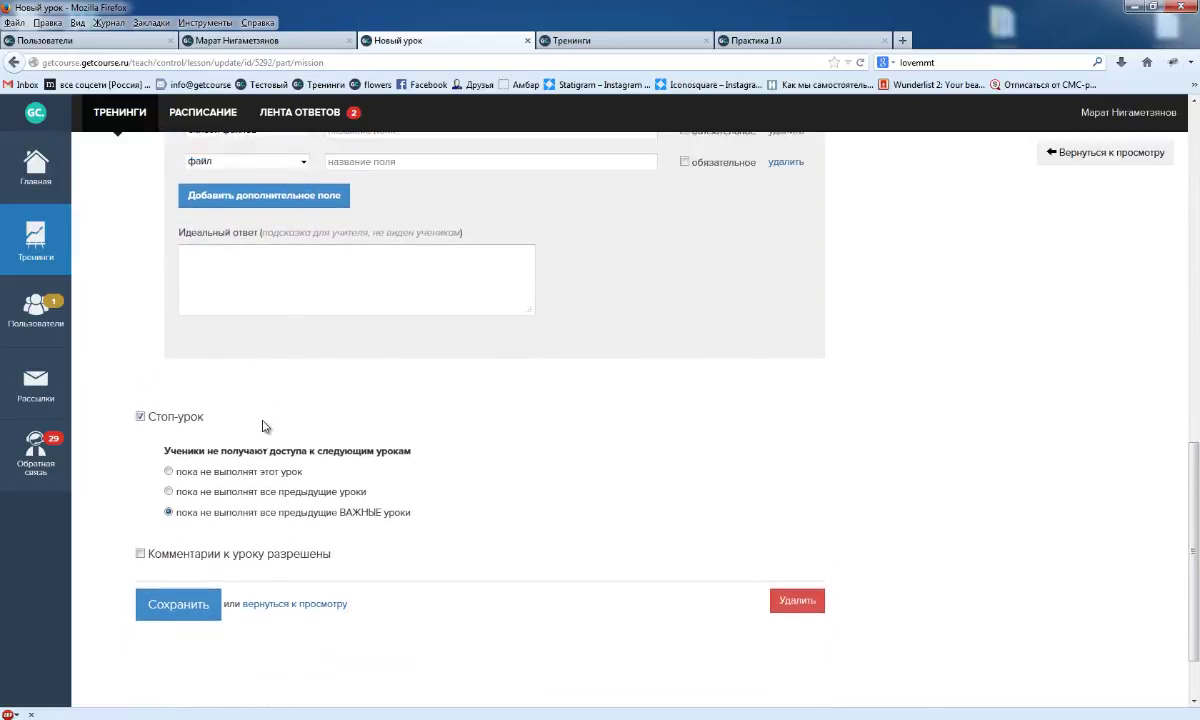